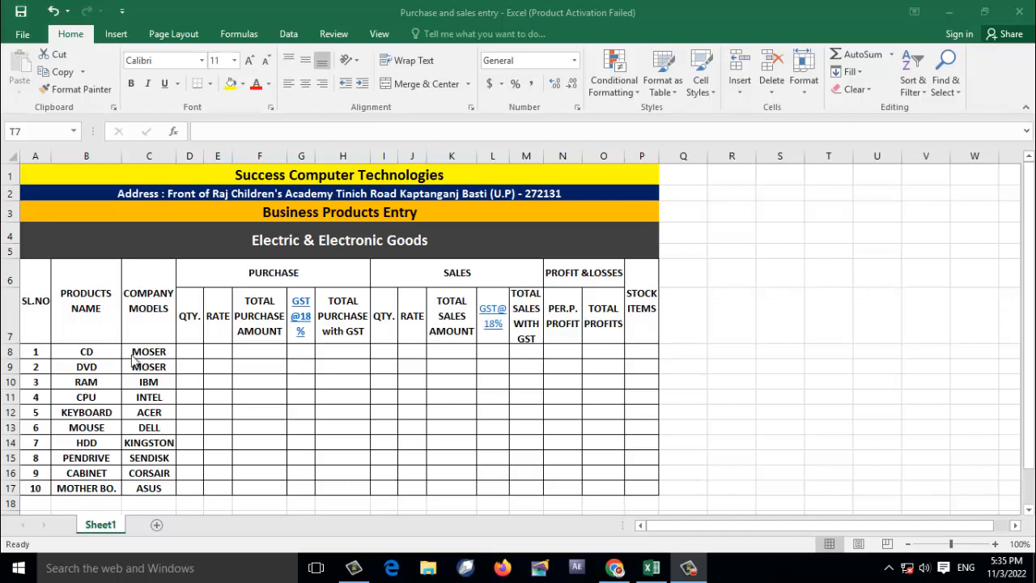
Enter a purchase quantity of 10 and a purchase rate of 25 for the CD row.
{"action": "left_click", "coordinate": [188, 349]}
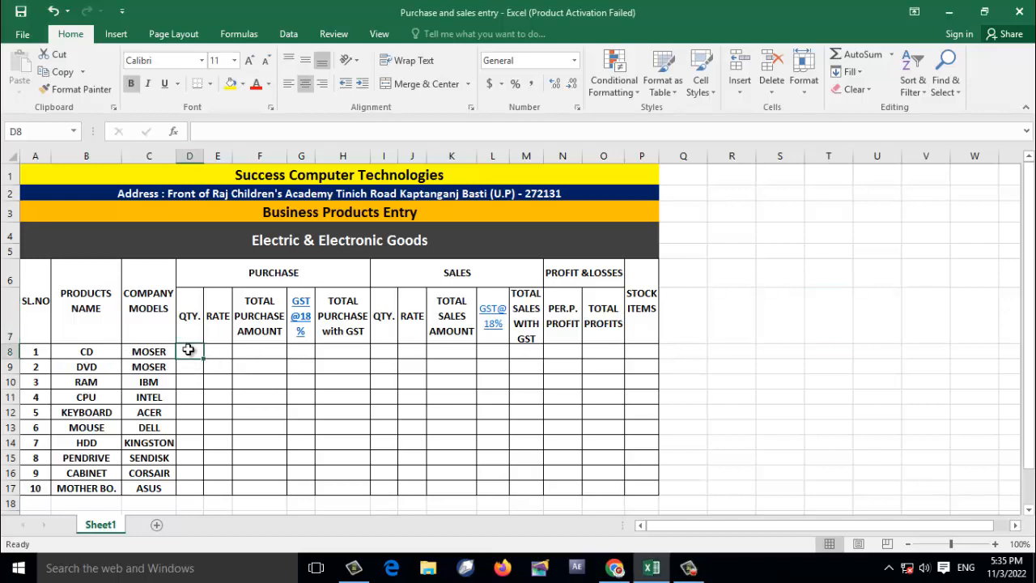
{"action": "type", "text": "10"}
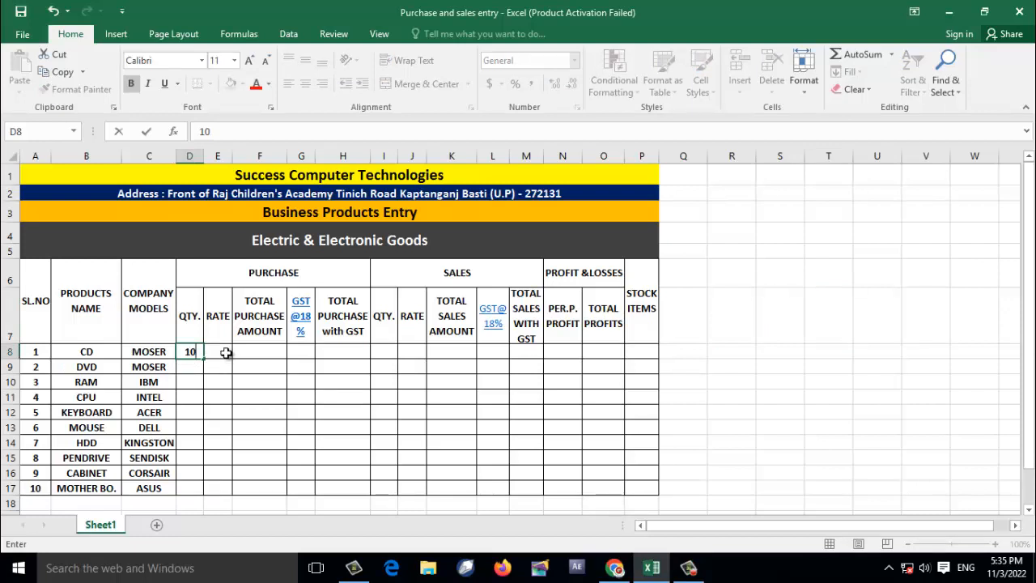
{"action": "left_click", "coordinate": [220, 348]}
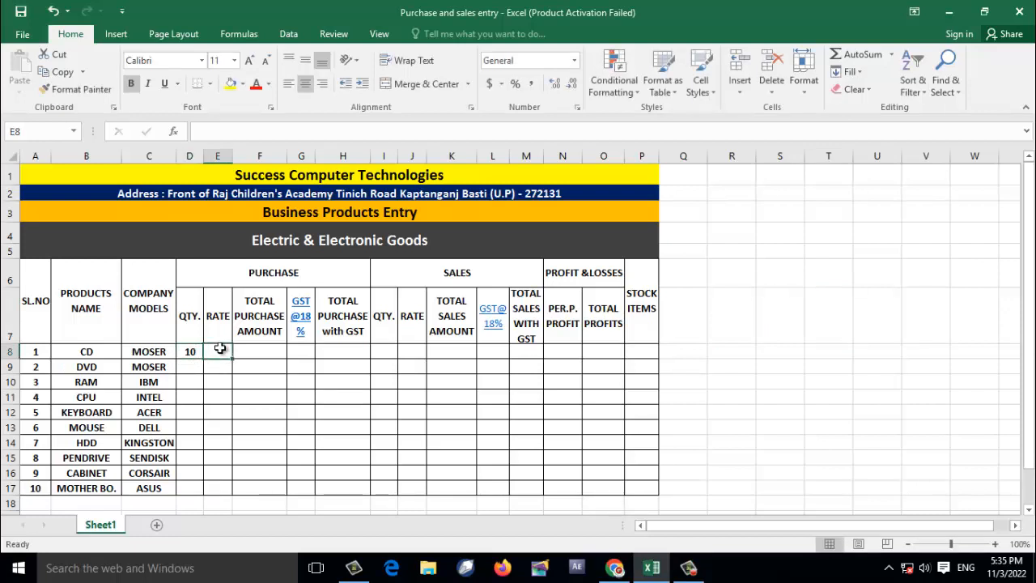
{"action": "type", "text": "25"}
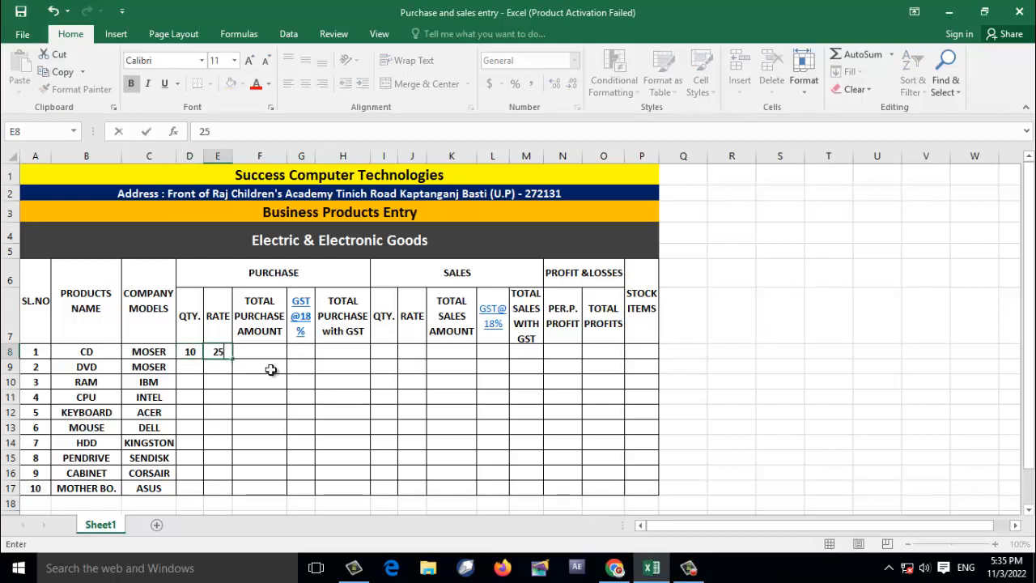
Calculate the CD row's total purchase amount in F8 by multiplying the purchase quantity by the rate.
{"action": "left_click", "coordinate": [265, 351]}
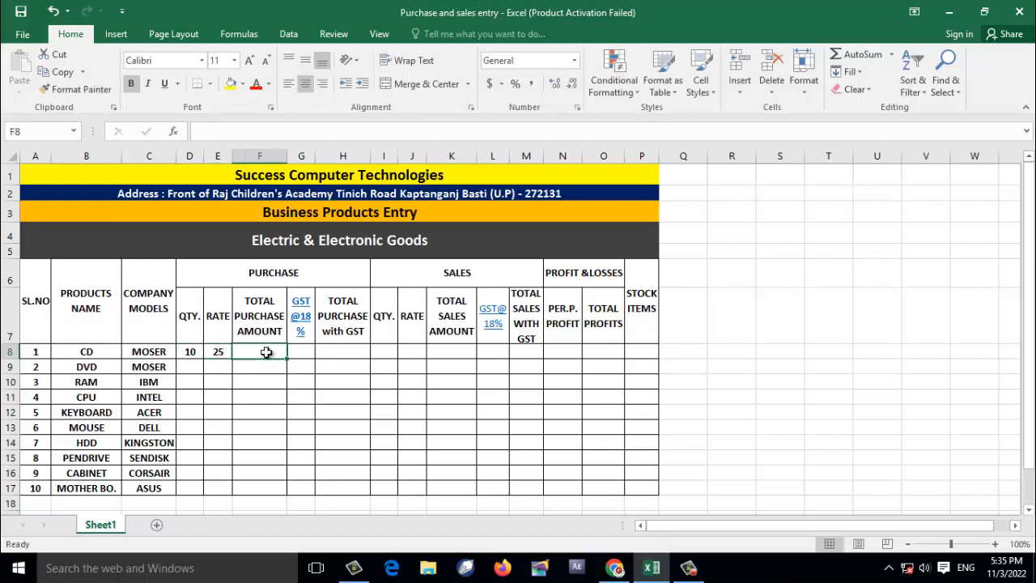
{"action": "type", "text": "="}
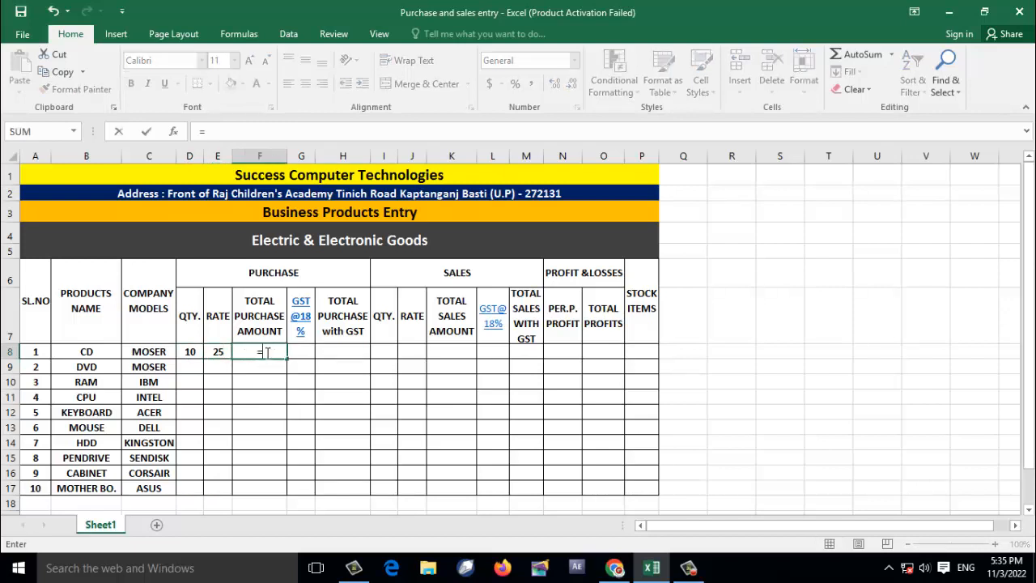
{"action": "left_click", "coordinate": [189, 351]}
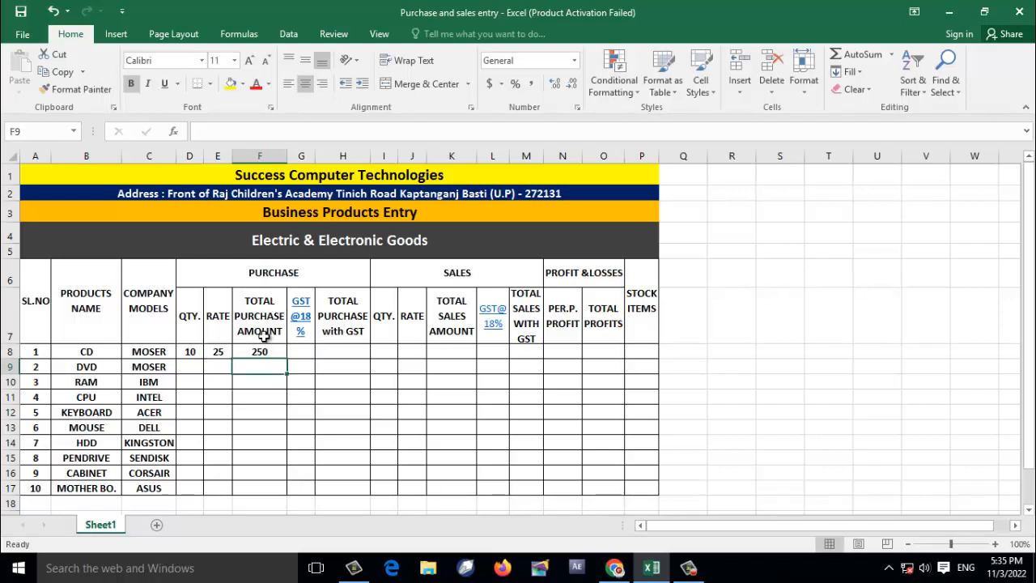
Try to calculate the CD row's purchase GST in G8 with the formula =F8*%18.
{"action": "left_click", "coordinate": [300, 353]}
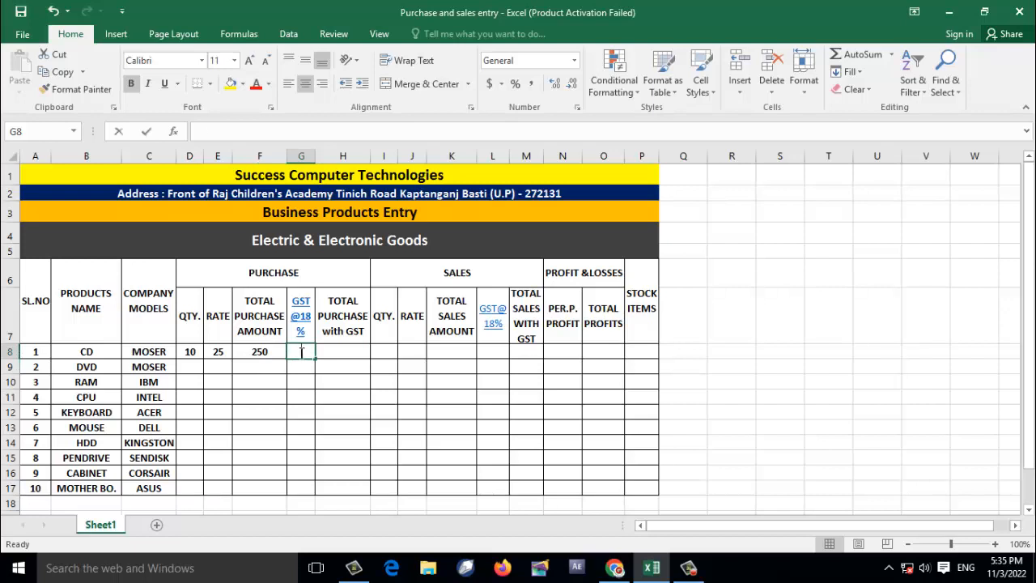
{"action": "type", "text": "="}
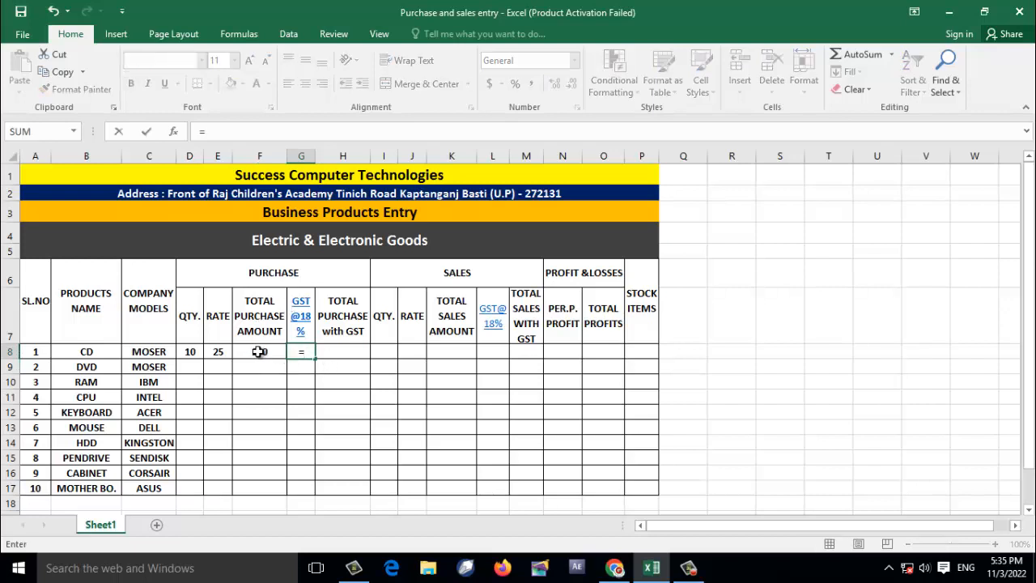
{"action": "left_click", "coordinate": [263, 351]}
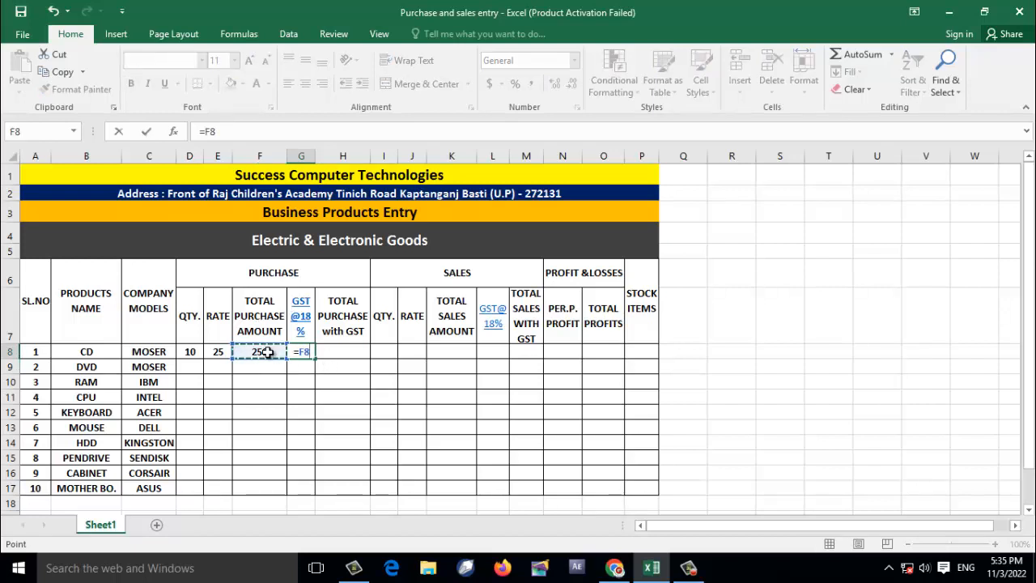
{"action": "type", "text": "*"}
{"action": "type", "text": "%"}
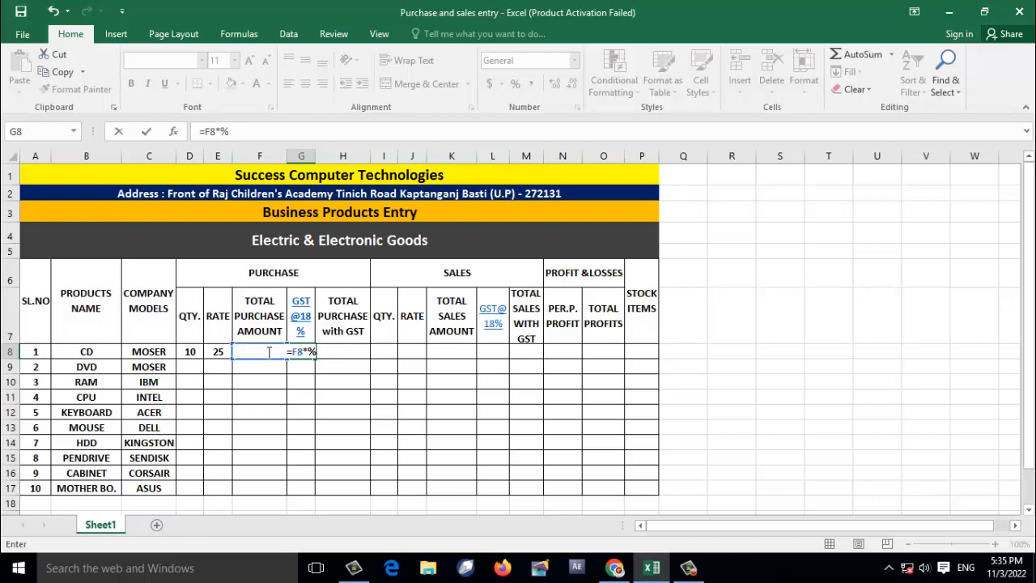
{"action": "type", "text": "18"}
{"action": "key", "text": "Return"}
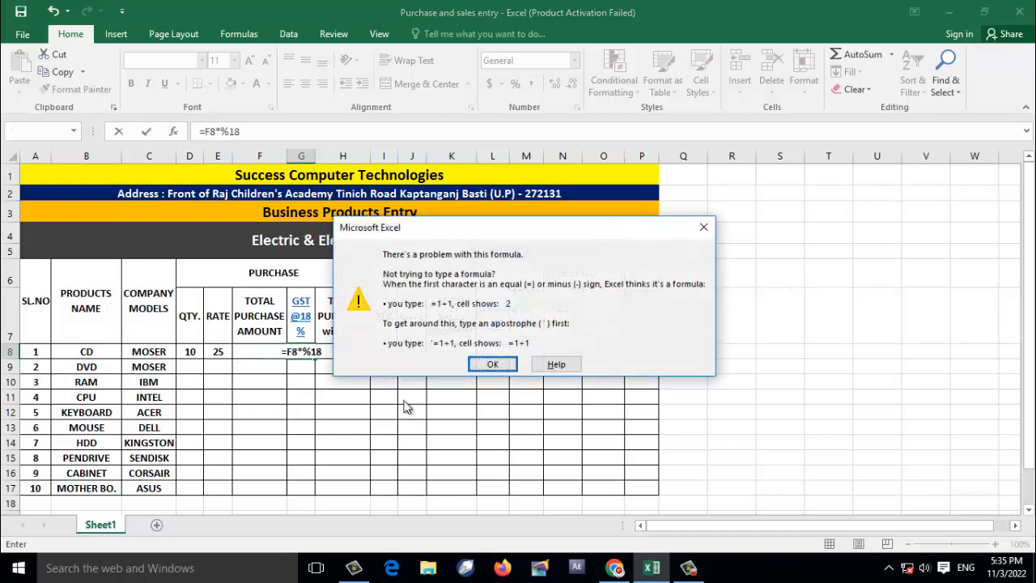
{"action": "left_click", "coordinate": [493, 364]}
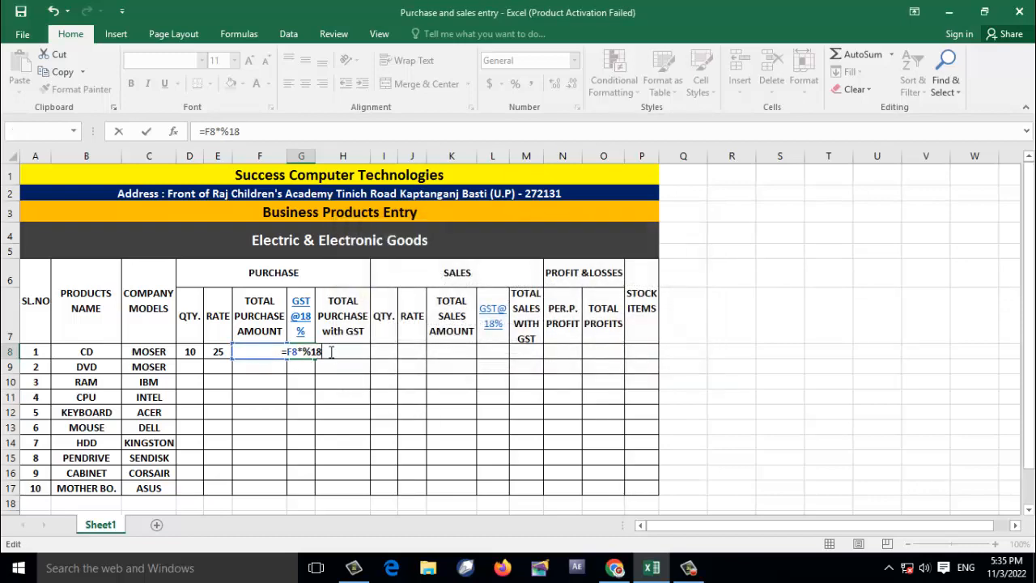
Correct the purchase GST formula in G8 to =F8*18% and check it.
{"action": "key", "text": "BackSpace"}
{"action": "key", "text": "BackSpace"}
{"action": "key", "text": "BackSpace"}
{"action": "type", "text": "18%"}
{"action": "key", "text": "Return"}
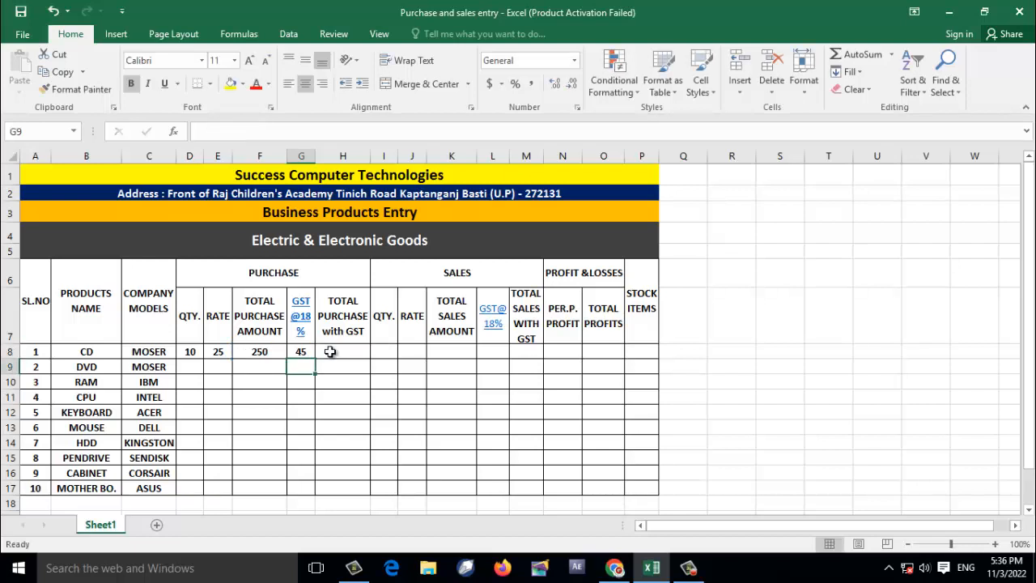
{"action": "left_click", "coordinate": [299, 352]}
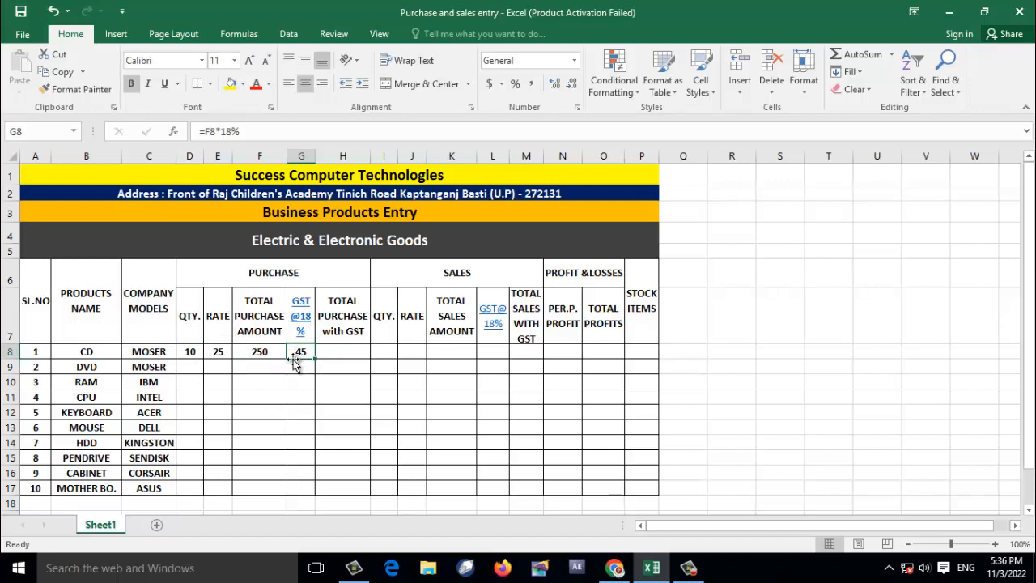
Calculate the CD row's total purchase with GST in H8 using the formula =F8+G8.
{"action": "left_click", "coordinate": [343, 350]}
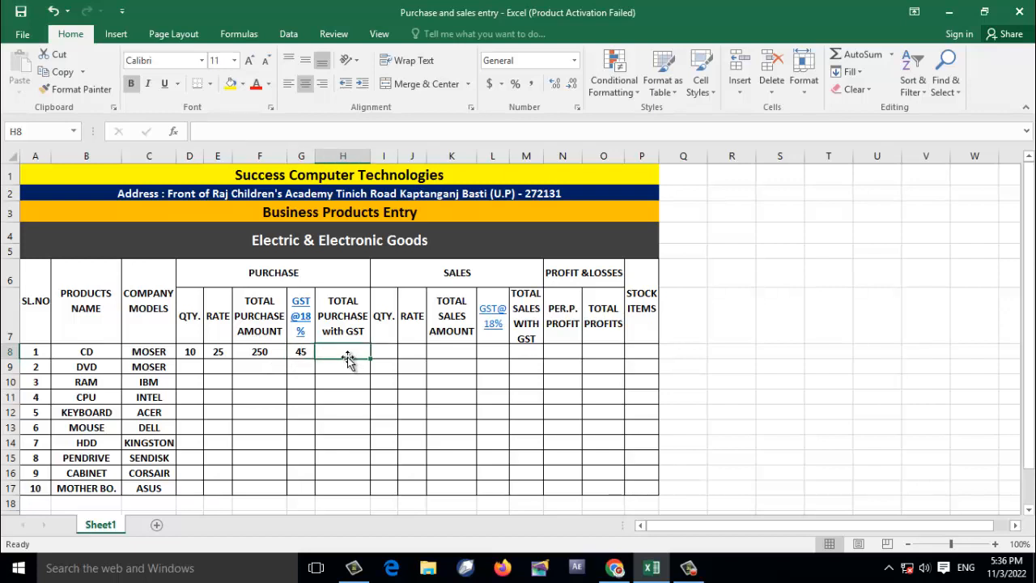
{"action": "type", "text": "="}
{"action": "left_click", "coordinate": [260, 352]}
{"action": "type", "text": "+"}
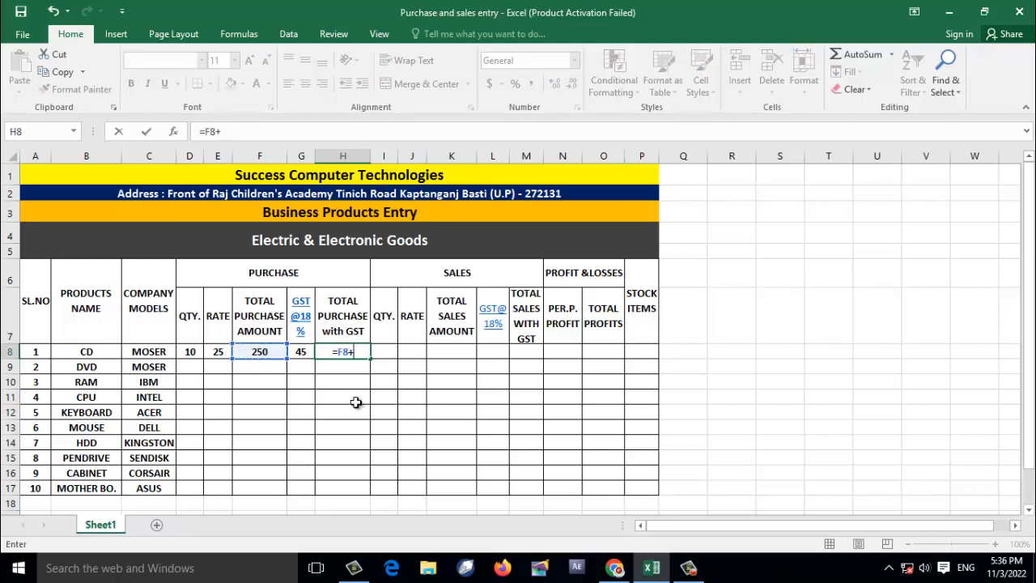
{"action": "left_click", "coordinate": [301, 351]}
{"action": "key", "text": "Return"}
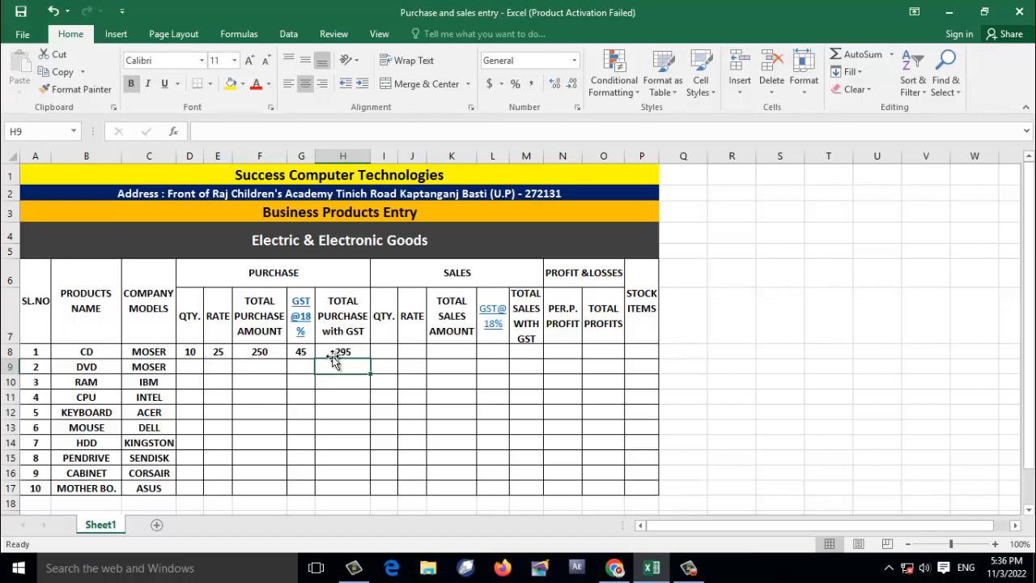
Enter a sales quantity of 2 and a sales rate of 35 for the CD row.
{"action": "left_click", "coordinate": [383, 354]}
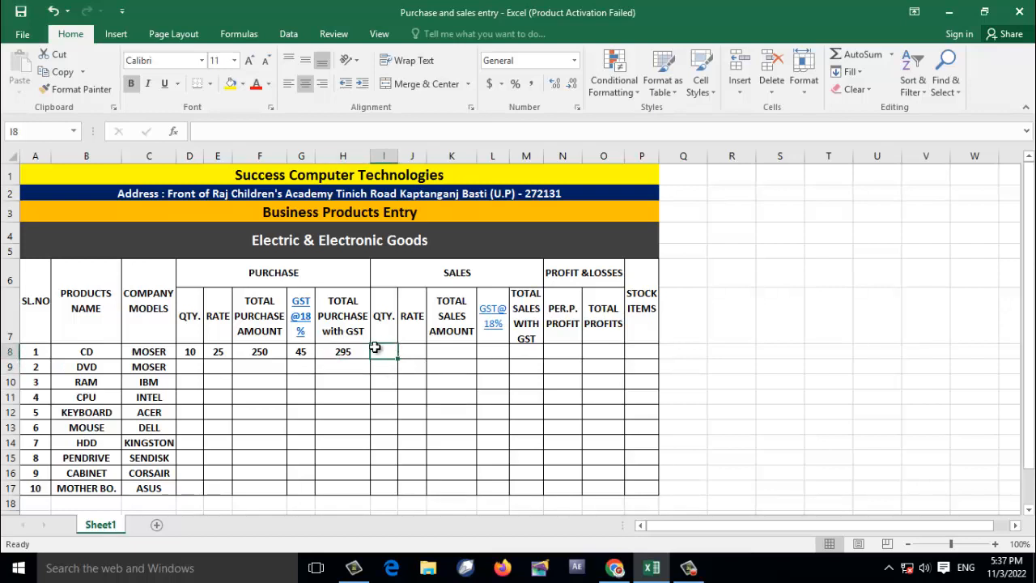
{"action": "type", "text": "2"}
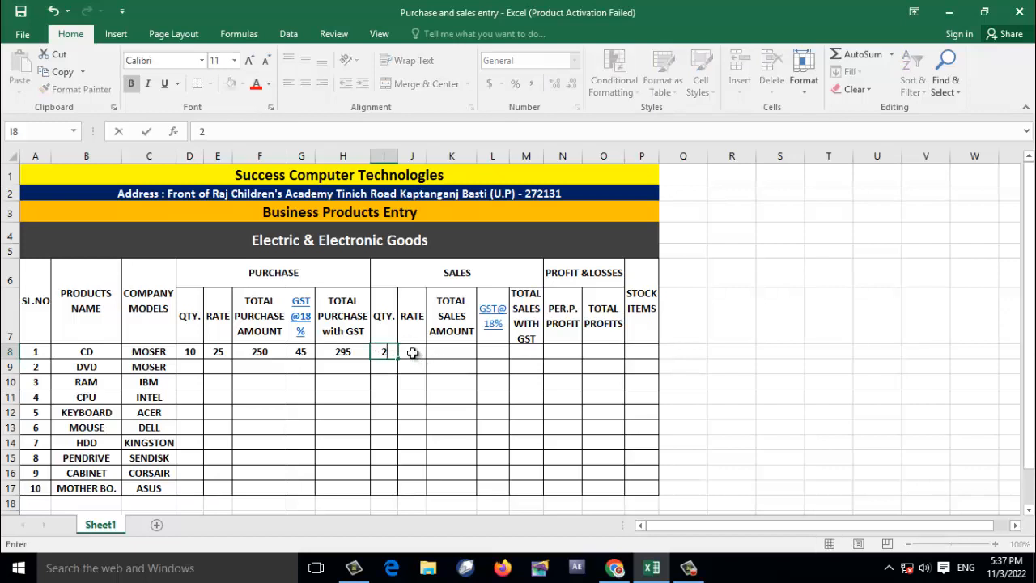
{"action": "left_click", "coordinate": [412, 353]}
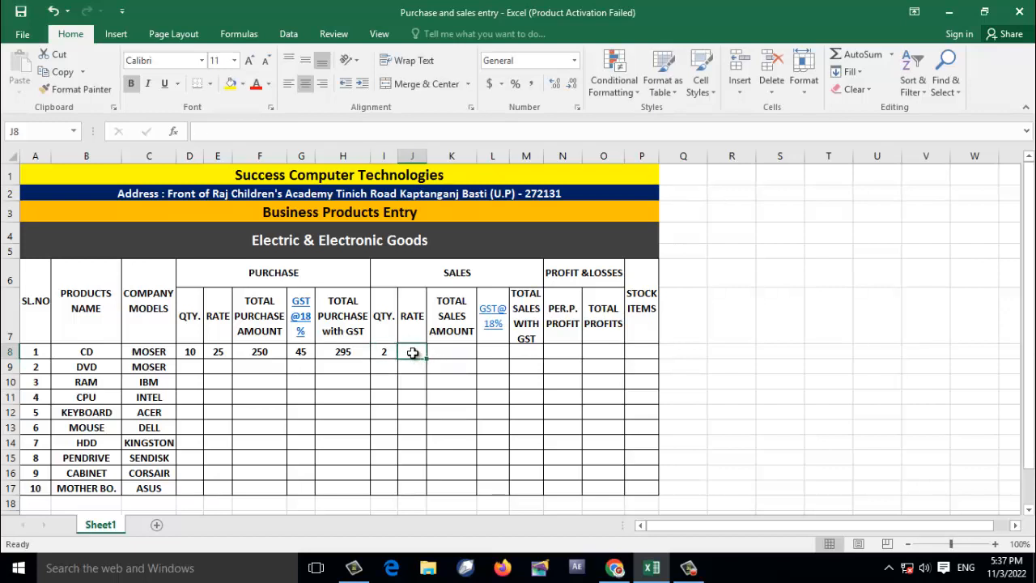
{"action": "type", "text": "35"}
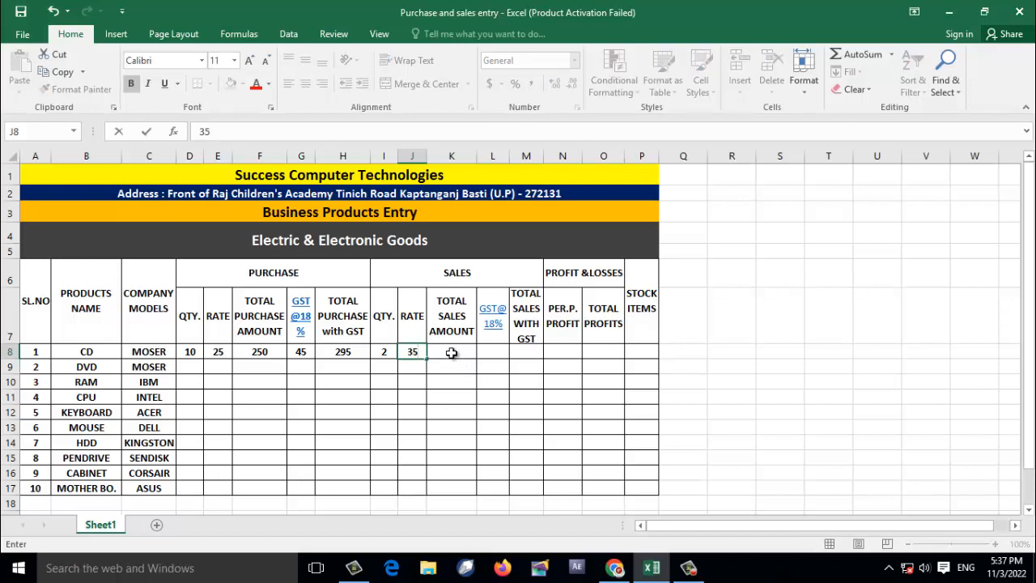
Calculate the CD row's total sales amount in K8 with the formula =I8*J8.
{"action": "left_click", "coordinate": [452, 352]}
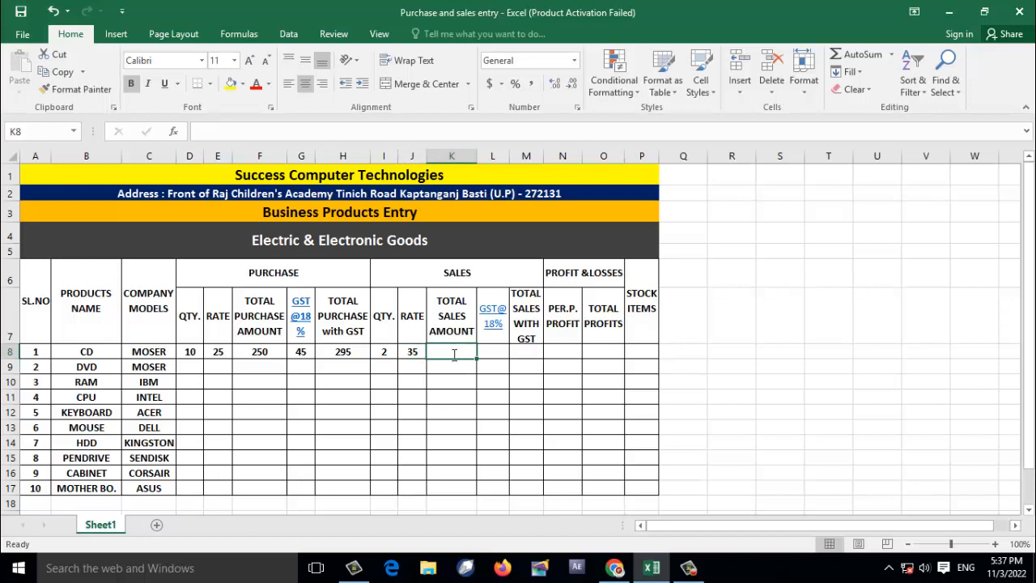
{"action": "type", "text": "="}
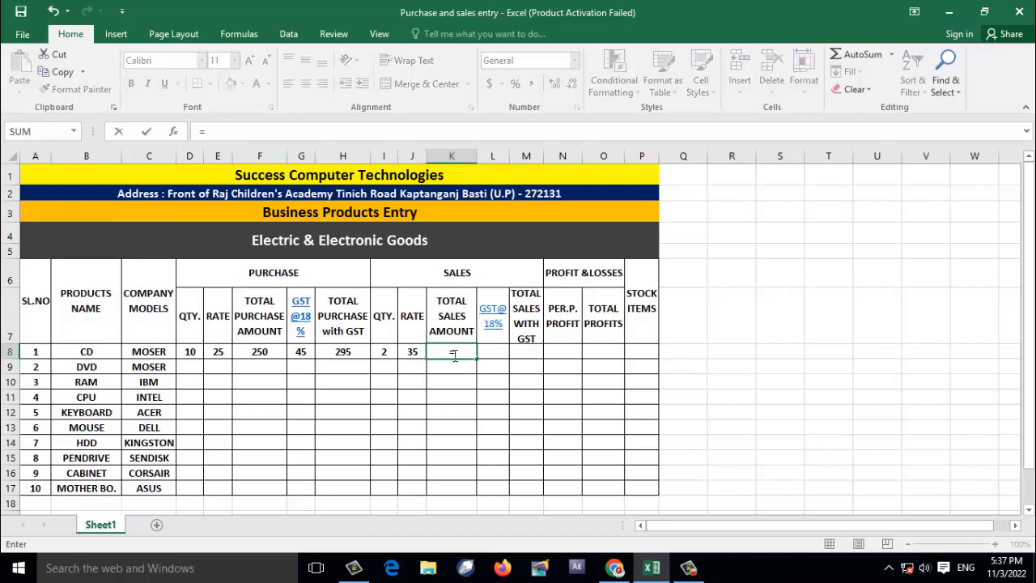
{"action": "left_click", "coordinate": [383, 351]}
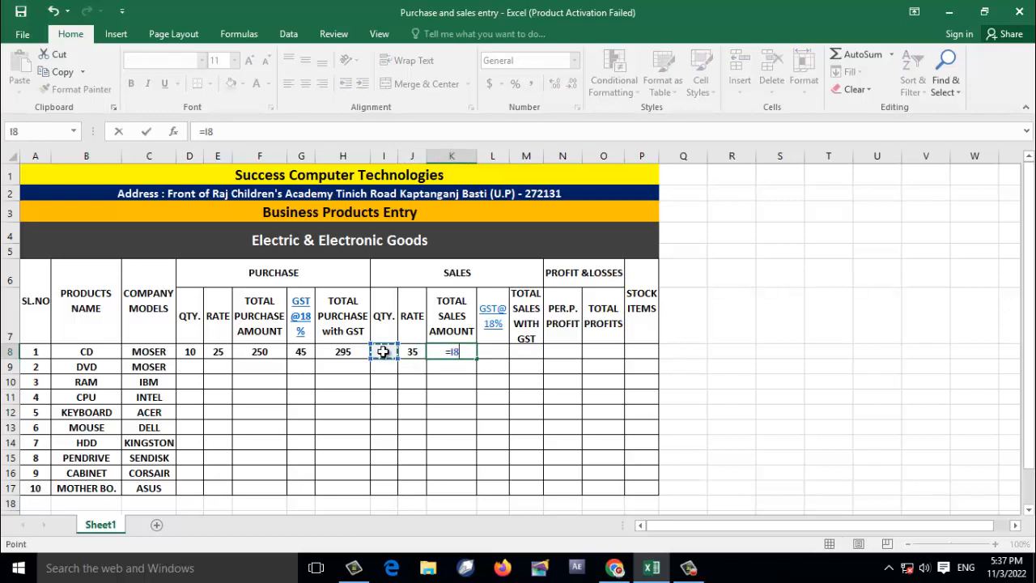
{"action": "type", "text": "*"}
{"action": "left_click", "coordinate": [414, 352]}
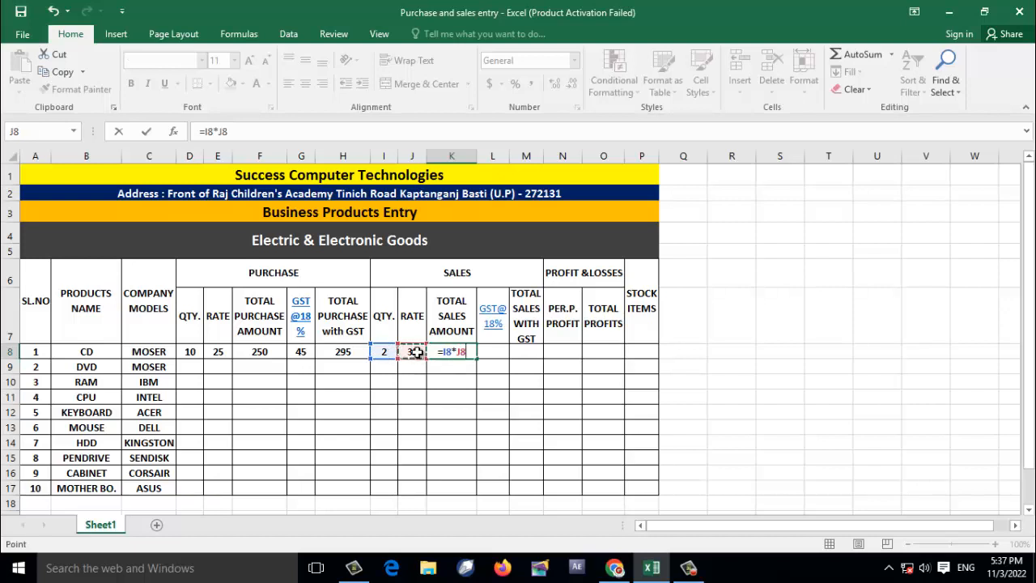
{"action": "key", "text": "Return"}
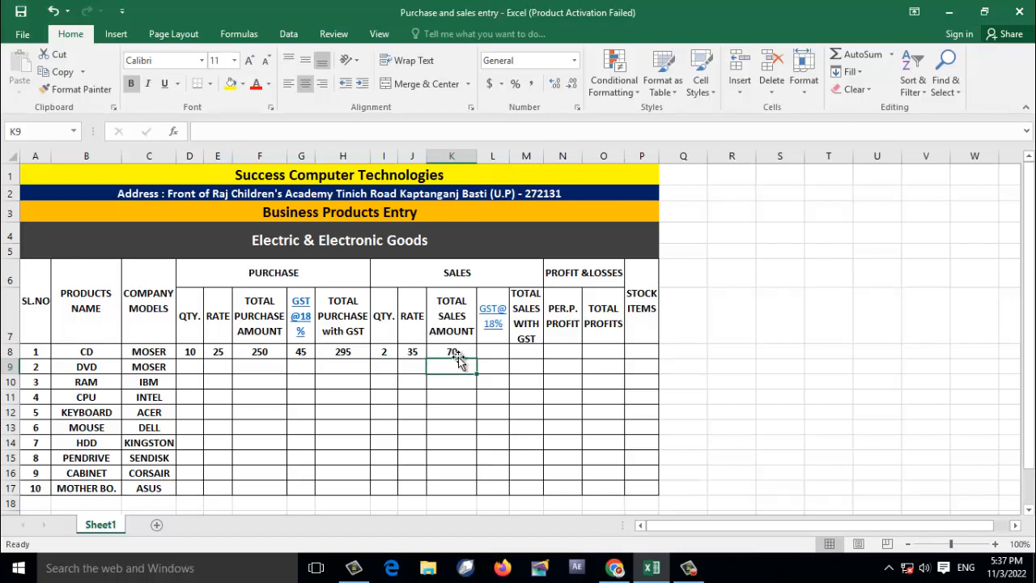
Calculate the CD row's sales GST in L8 with the formula =K8*18%.
{"action": "left_click", "coordinate": [500, 351]}
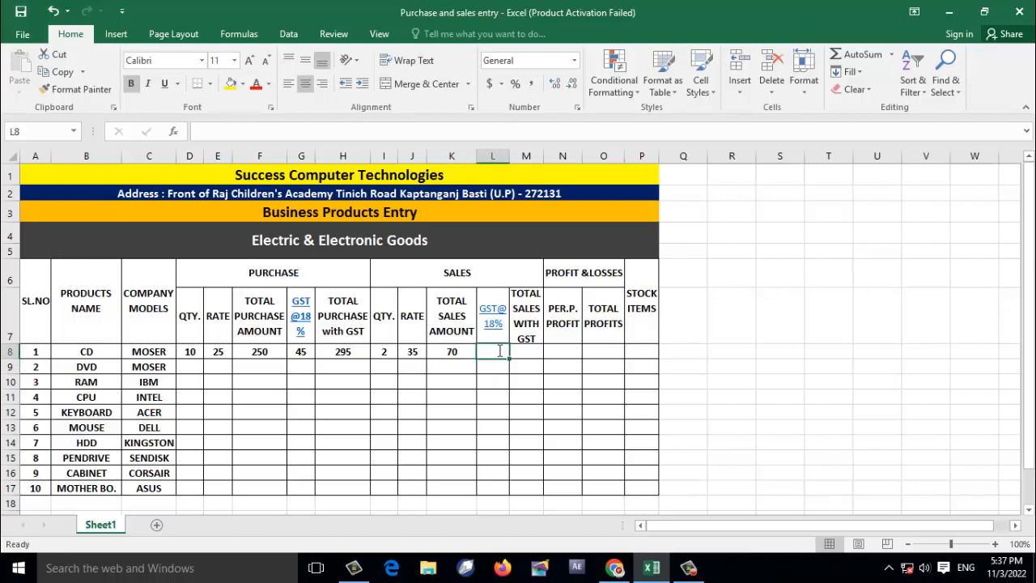
{"action": "type", "text": "="}
{"action": "left_click", "coordinate": [455, 354]}
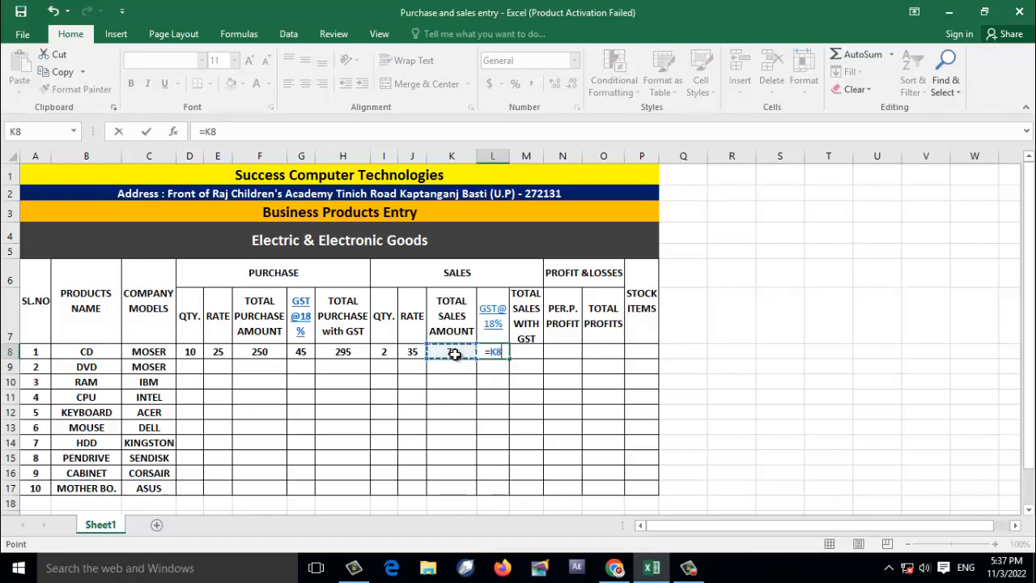
{"action": "type", "text": "*"}
{"action": "type", "text": "18%"}
{"action": "key", "text": "Return"}
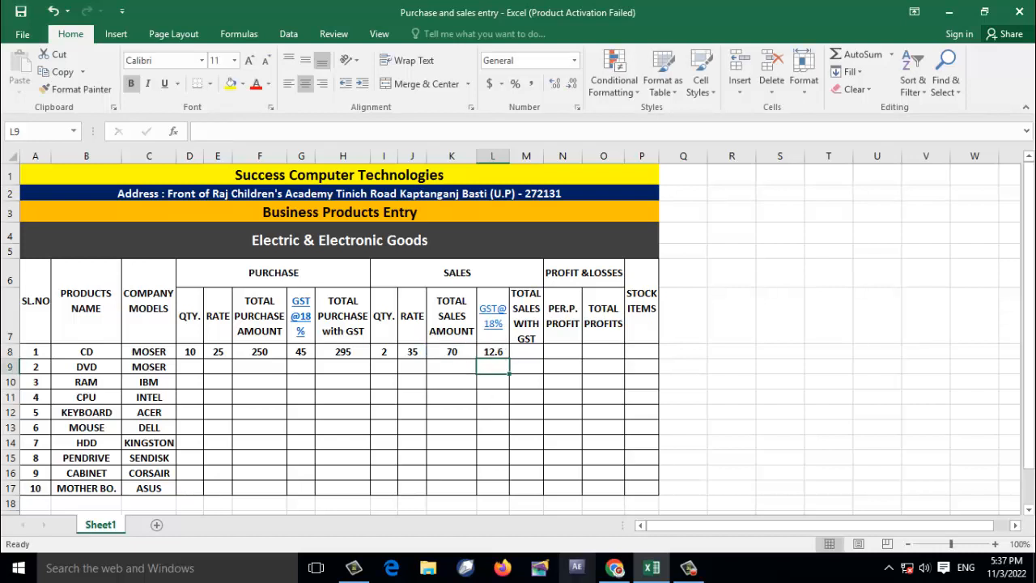
Calculate the CD row's total sales with GST in M8 using the formula =K8+L8.
{"action": "left_click", "coordinate": [525, 352]}
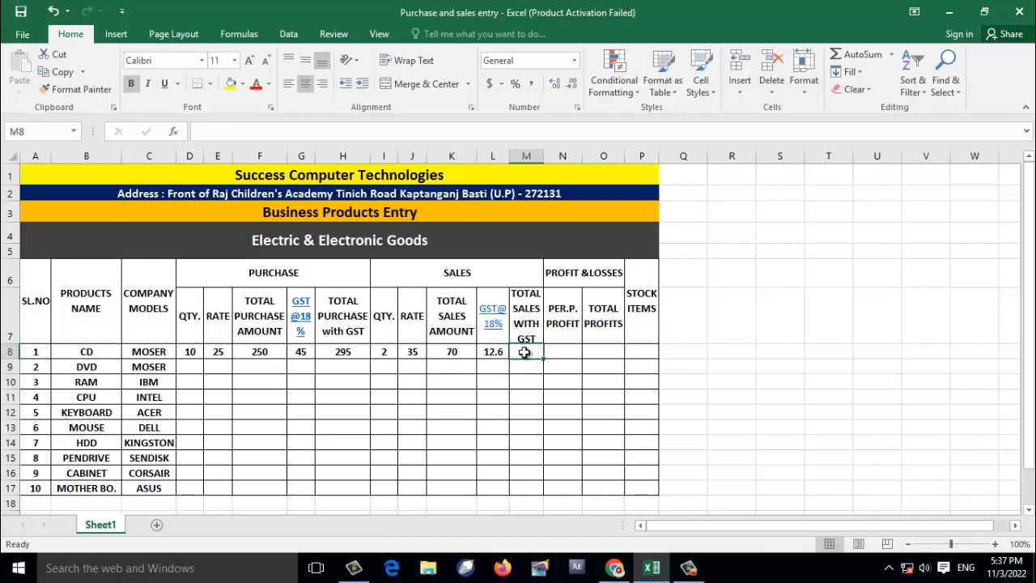
{"action": "type", "text": "="}
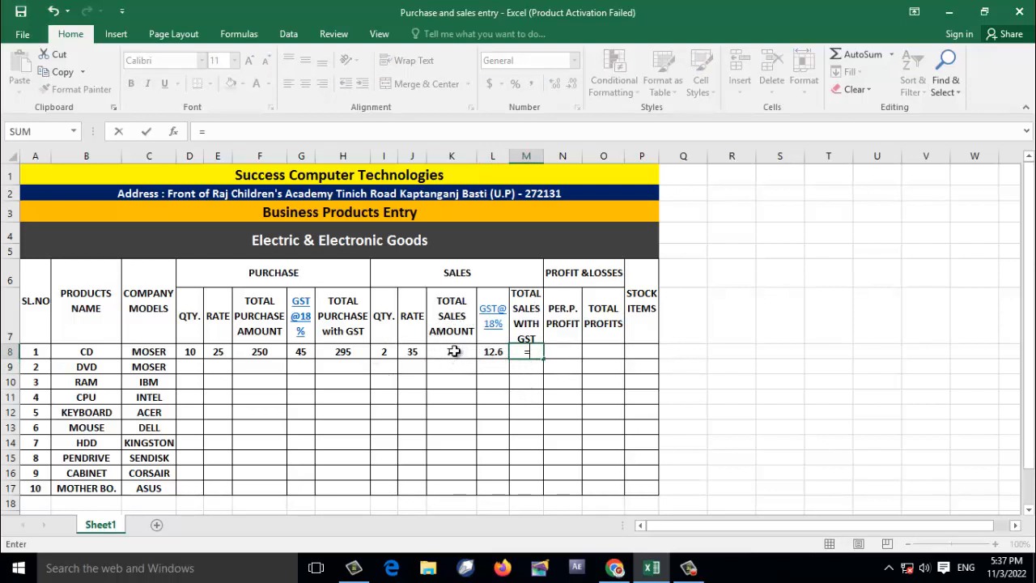
{"action": "left_click", "coordinate": [454, 351]}
{"action": "type", "text": "+"}
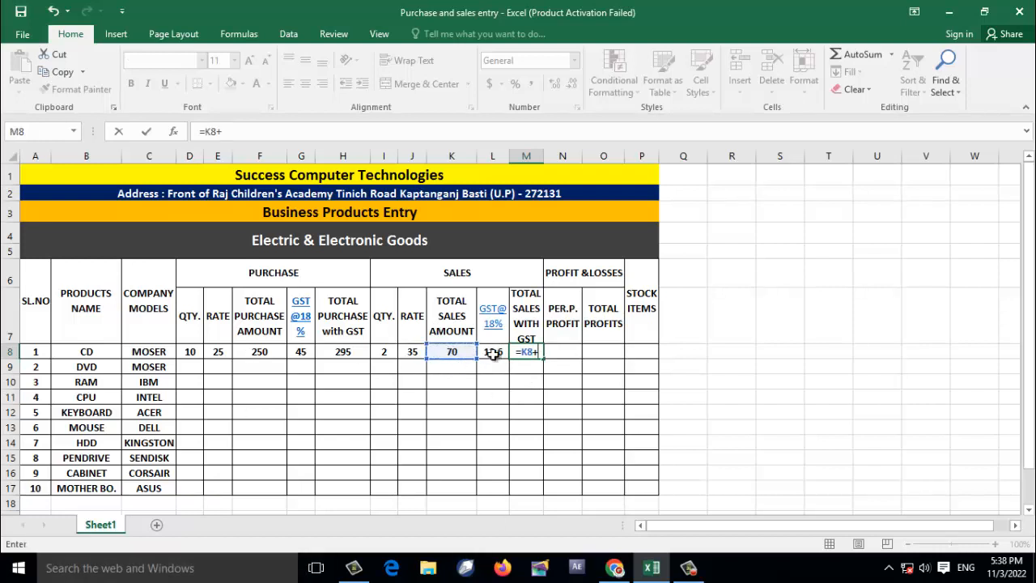
{"action": "left_click", "coordinate": [491, 352]}
{"action": "key", "text": "Return"}
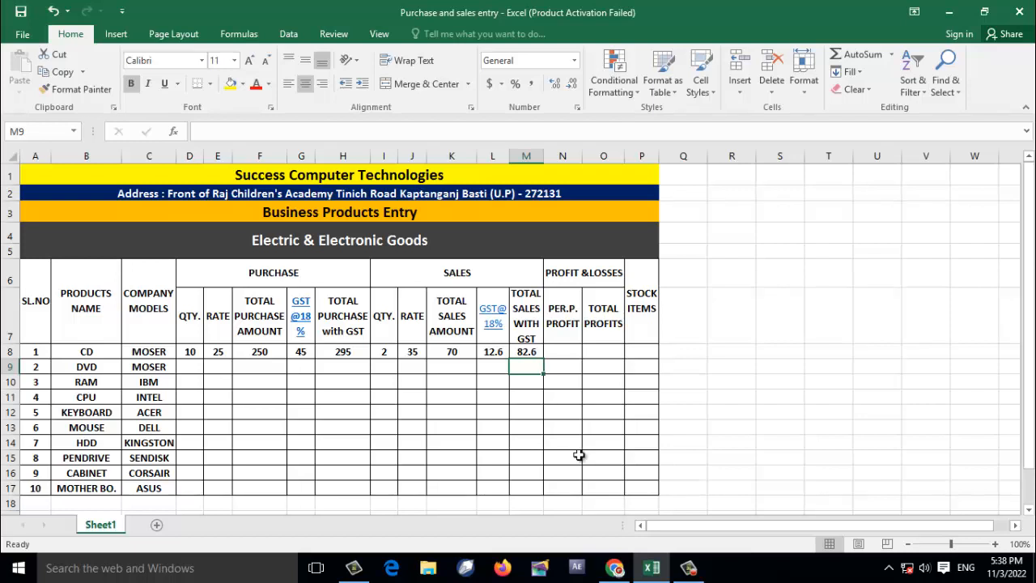
Calculate the CD row's per-piece profit in N8 with the formula =J8-E8.
{"action": "left_click", "coordinate": [569, 350]}
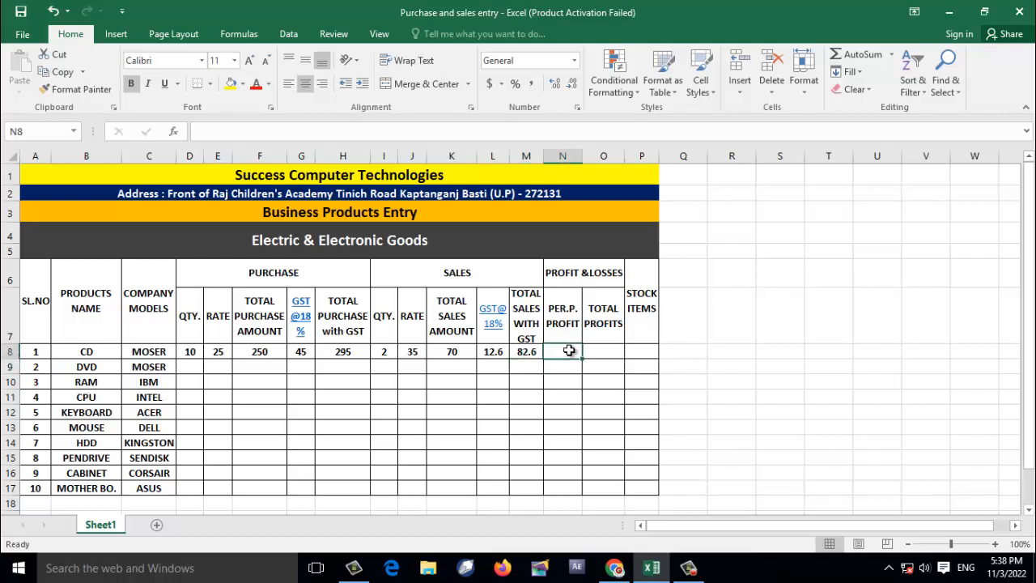
{"action": "type", "text": "="}
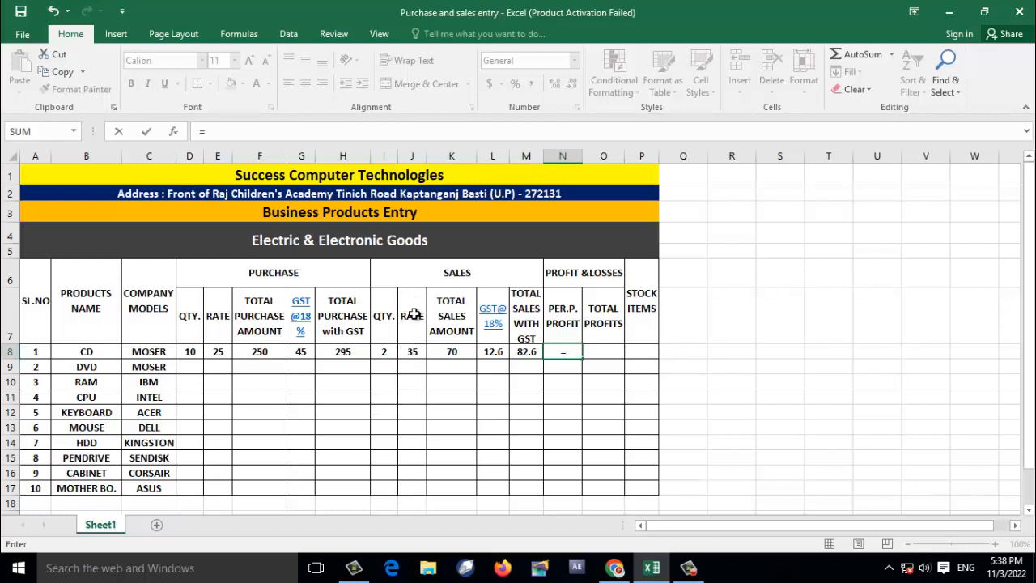
{"action": "left_click", "coordinate": [410, 352]}
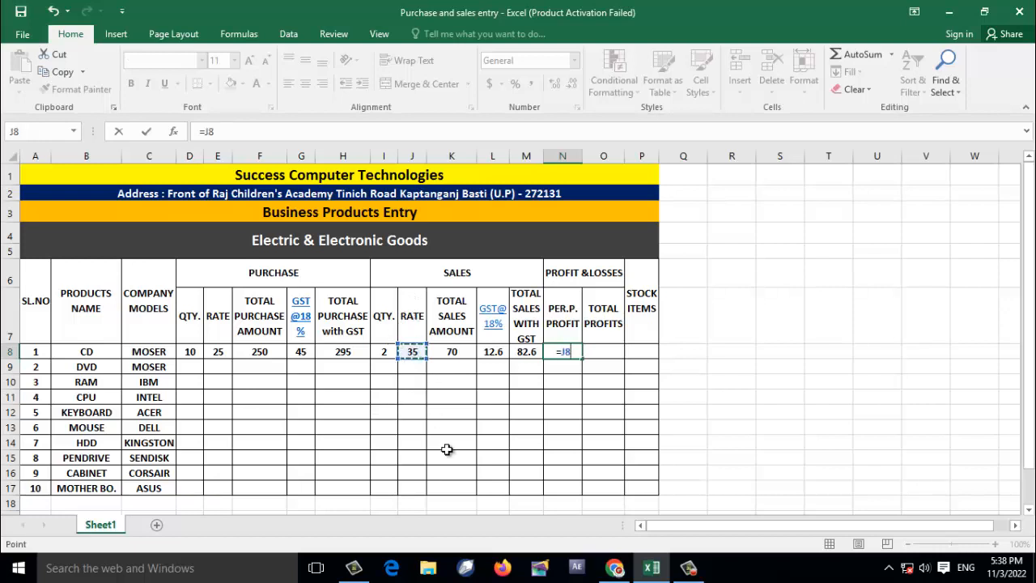
{"action": "type", "text": "-"}
{"action": "left_click", "coordinate": [218, 351]}
{"action": "key", "text": "Return"}
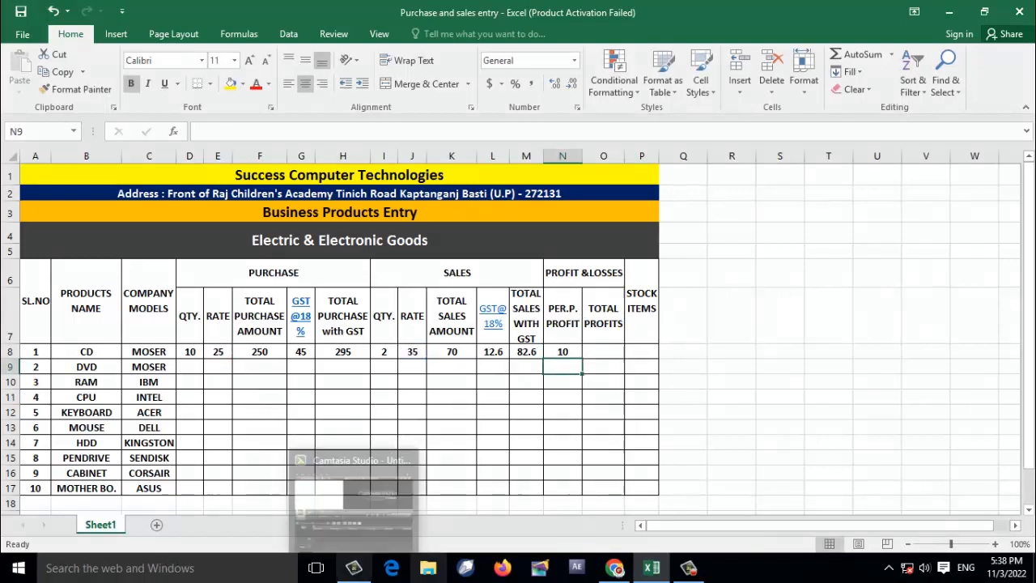
Calculate the CD row's total profit in O8 with the formula =N8*I8.
{"action": "left_click", "coordinate": [599, 351]}
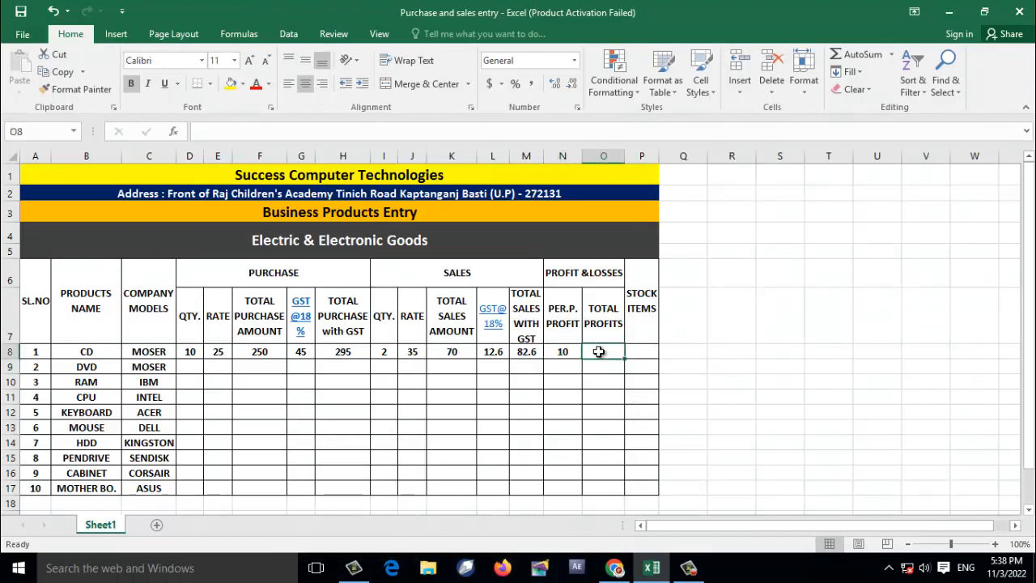
{"action": "type", "text": "="}
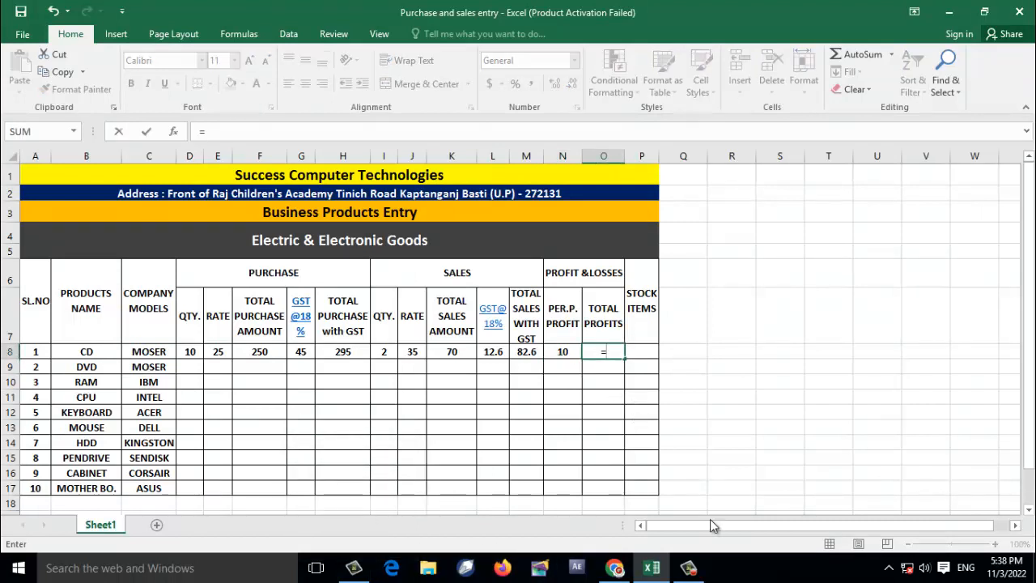
{"action": "left_click", "coordinate": [563, 351]}
{"action": "type", "text": "*"}
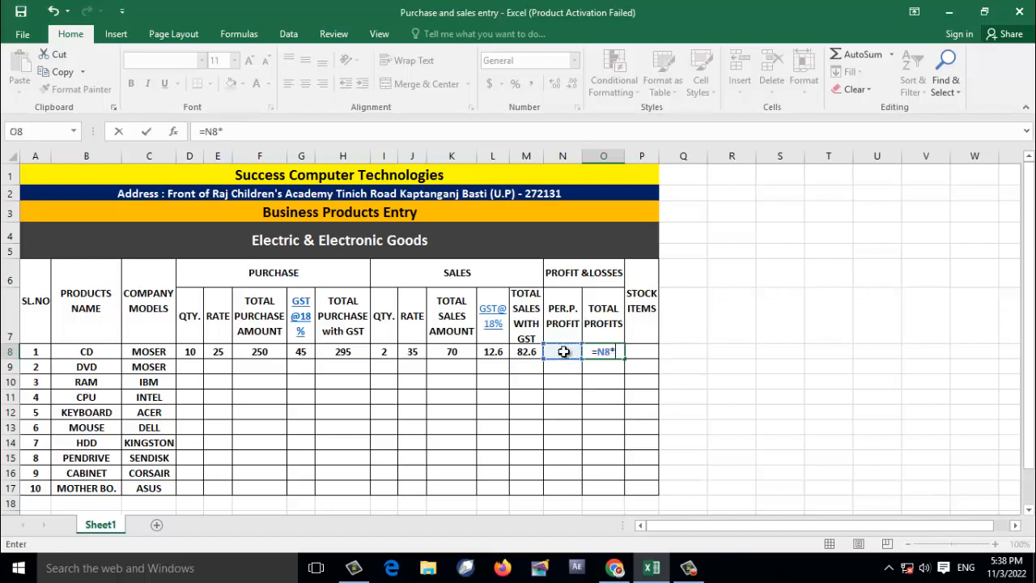
{"action": "left_click", "coordinate": [383, 353]}
{"action": "key", "text": "Return"}
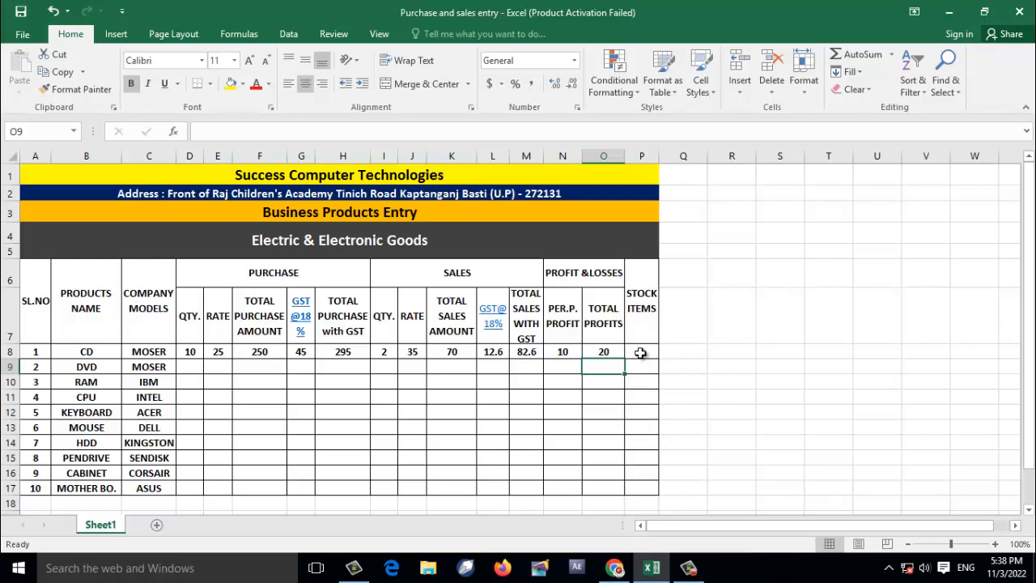
Calculate the CD row's remaining stock in P8 with the formula =D8-I8.
{"action": "left_click", "coordinate": [641, 353]}
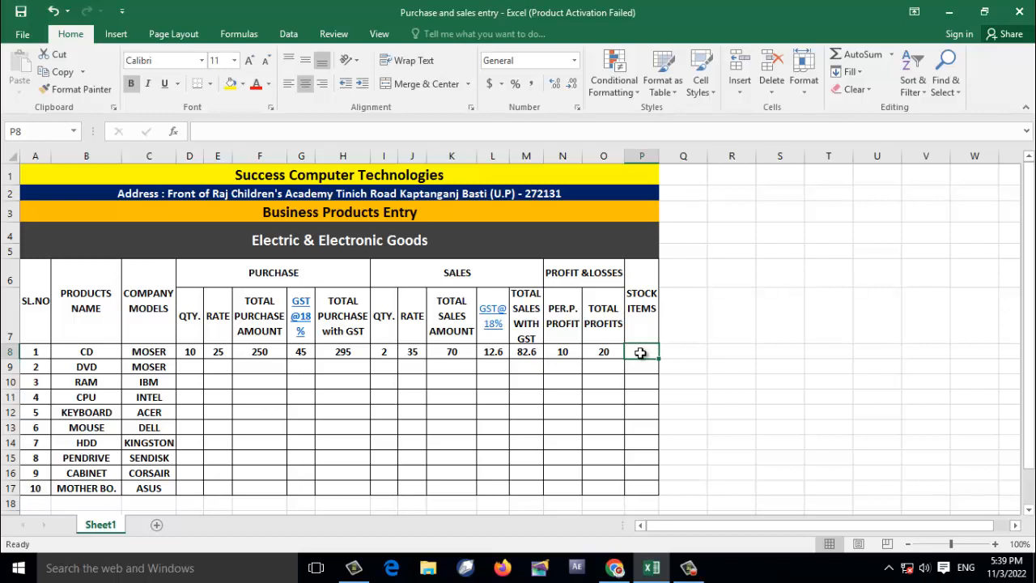
{"action": "type", "text": "="}
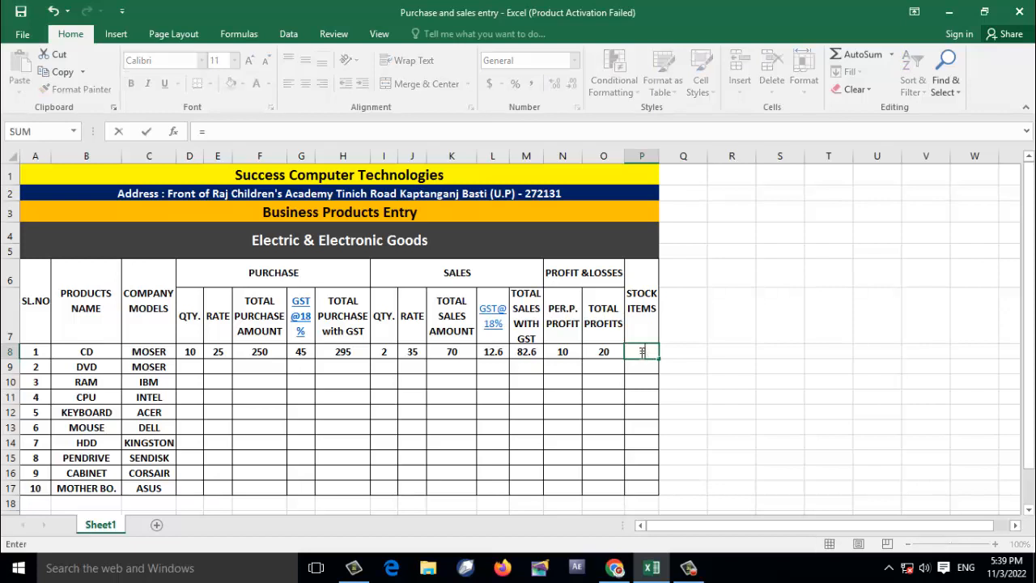
{"action": "left_click", "coordinate": [189, 352]}
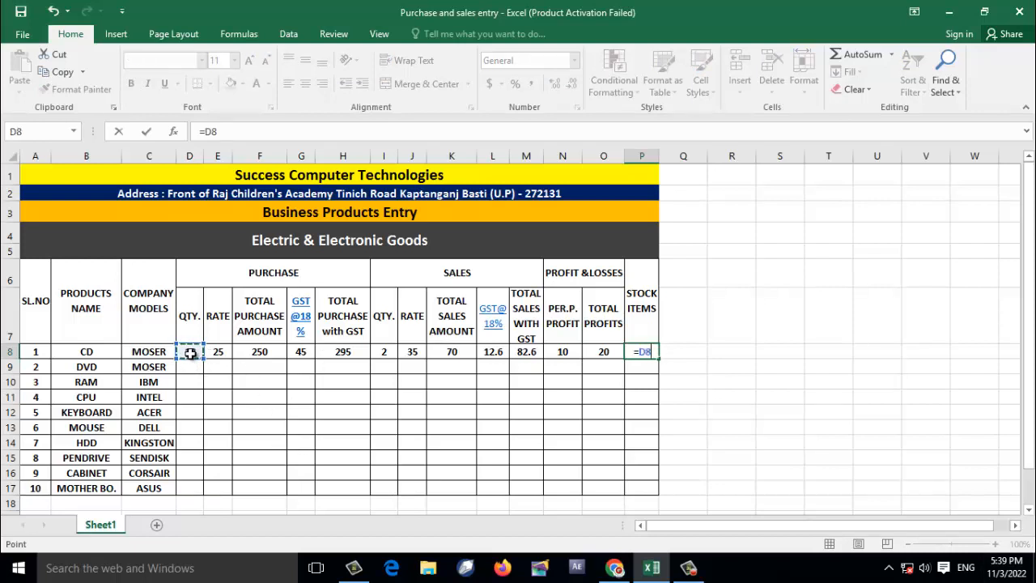
{"action": "type", "text": "-"}
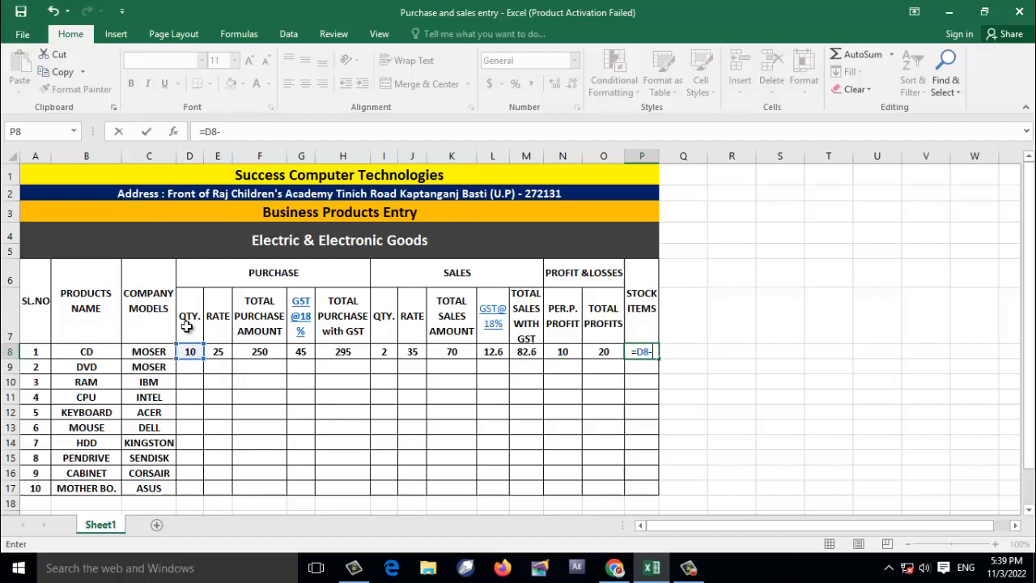
{"action": "left_click", "coordinate": [385, 353]}
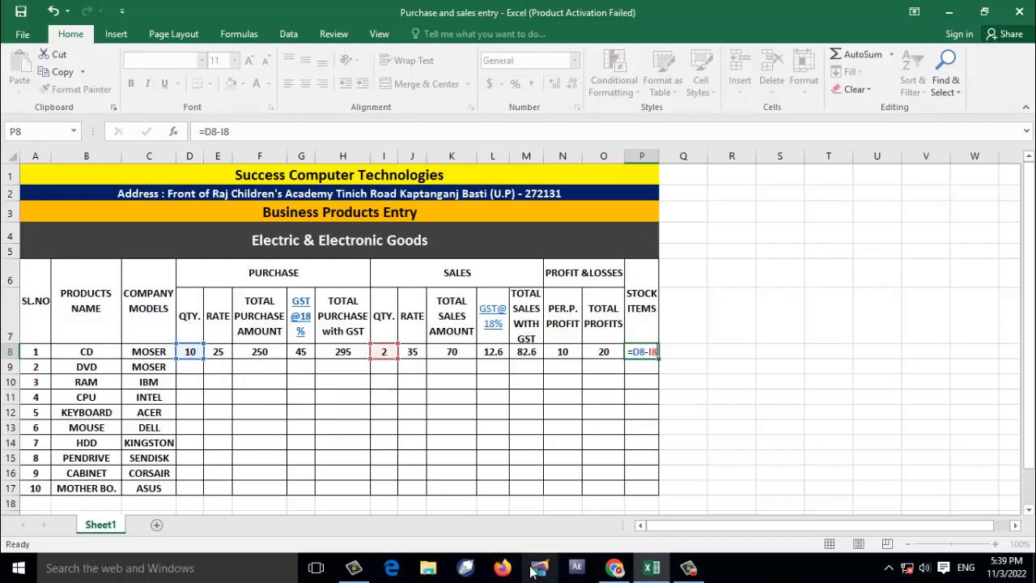
{"action": "key", "text": "Return"}
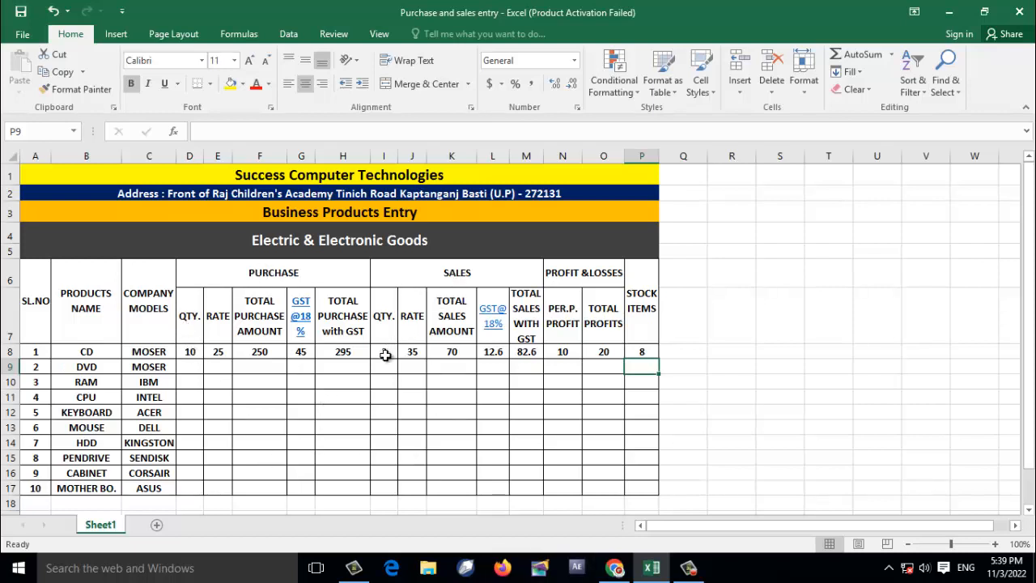
Fill the stock, total profit and per-piece profit formulas from P8, O8 and N8 down to row 17.
{"action": "left_click", "coordinate": [638, 352]}
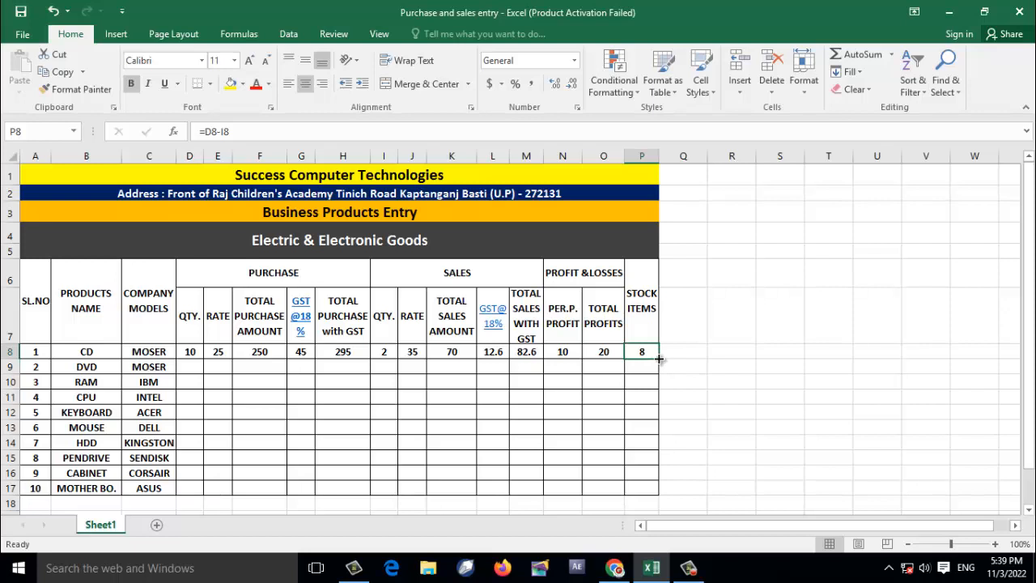
{"action": "left_click_drag", "start_coordinate": [659, 358], "coordinate": [630, 458]}
{"action": "left_click", "coordinate": [606, 351]}
{"action": "left_click_drag", "start_coordinate": [624, 358], "coordinate": [607, 486]}
{"action": "left_click", "coordinate": [562, 350]}
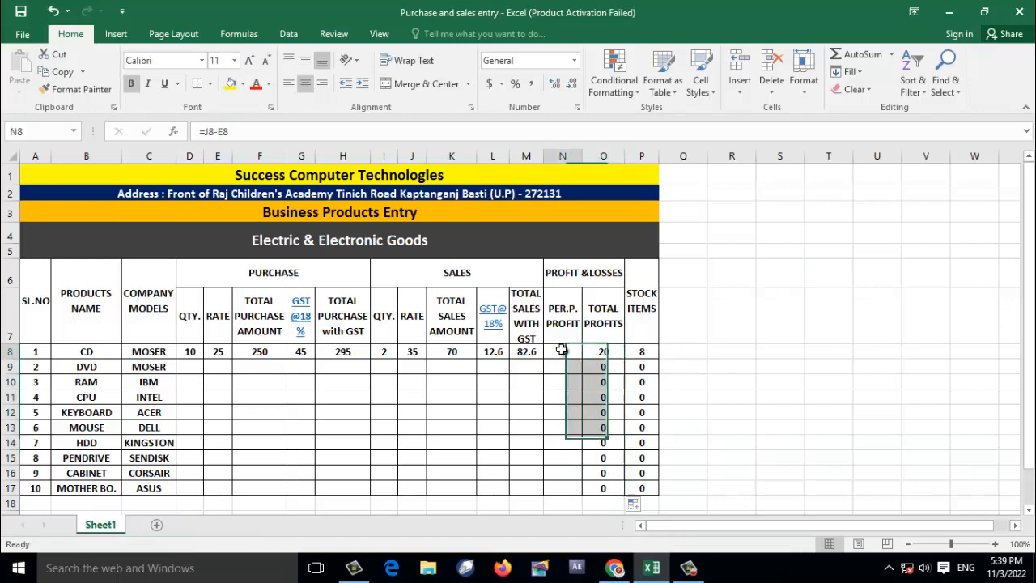
{"action": "left_click_drag", "start_coordinate": [581, 360], "coordinate": [579, 486]}
Fill the sales formulas for total with GST, GST and total amount from M8, L8 and K8 down to row 17.
{"action": "left_click", "coordinate": [527, 351]}
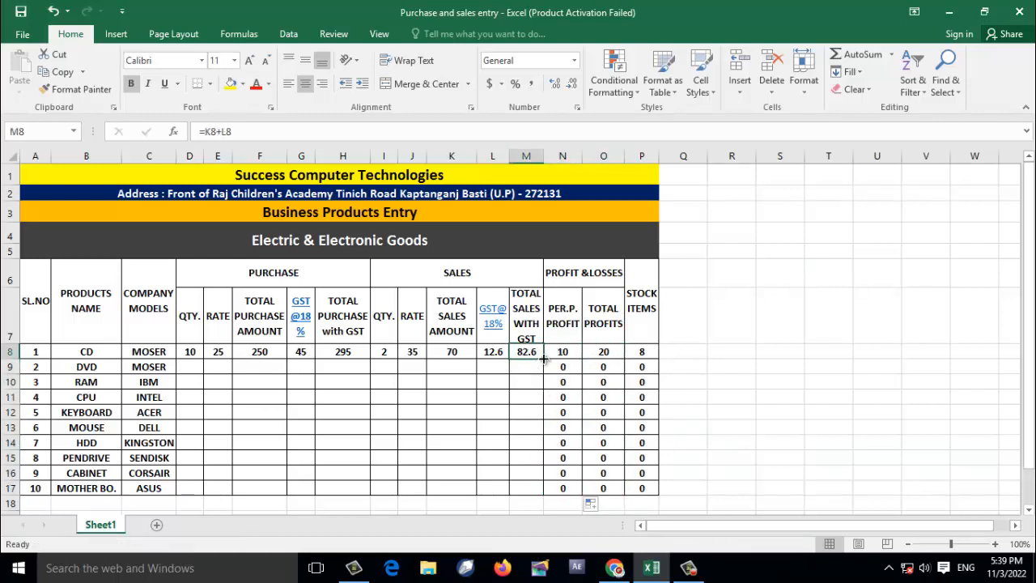
{"action": "double_click", "coordinate": [542, 360]}
{"action": "left_click", "coordinate": [501, 355]}
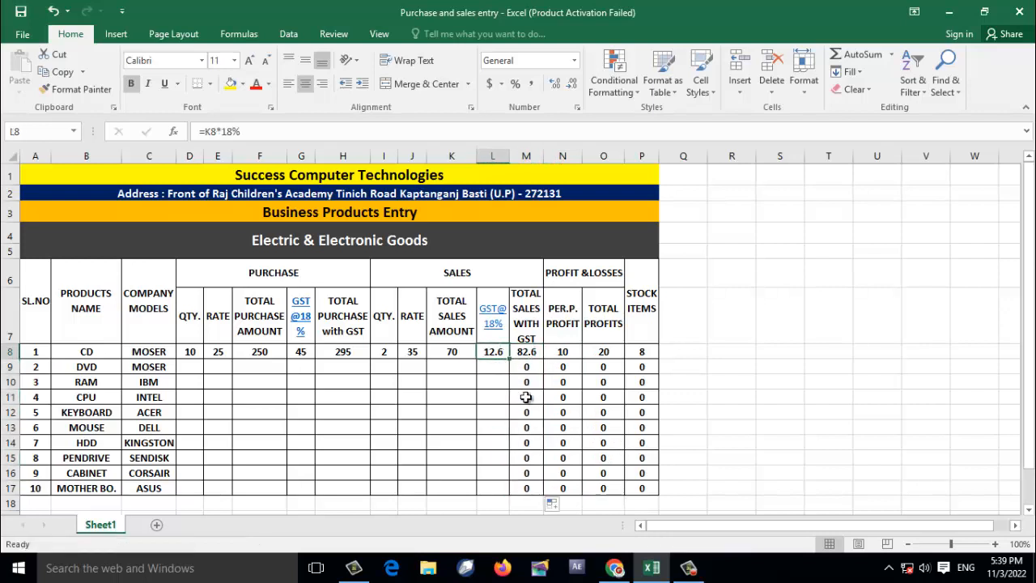
{"action": "double_click", "coordinate": [510, 361]}
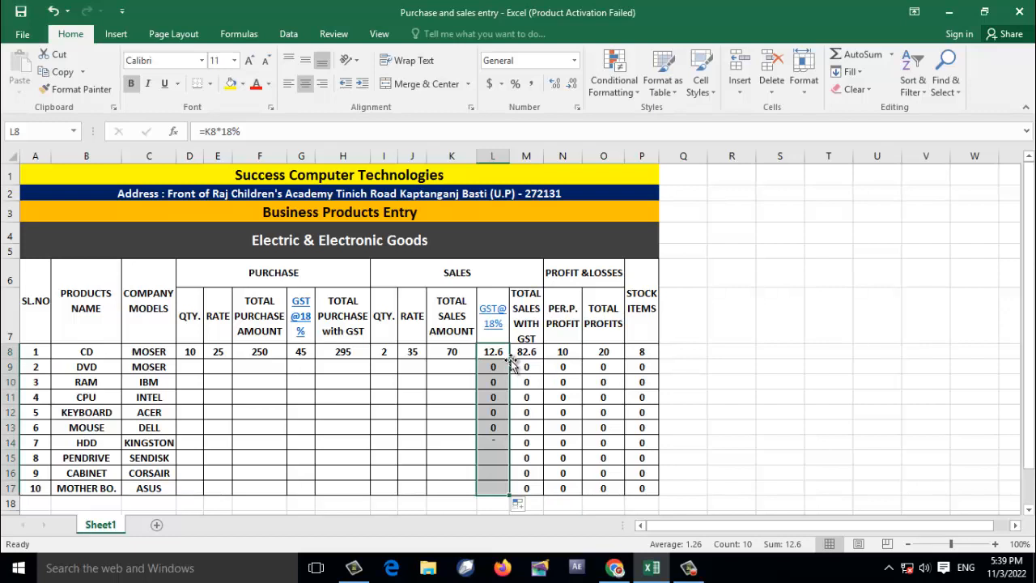
{"action": "left_click", "coordinate": [464, 354]}
{"action": "double_click", "coordinate": [477, 360]}
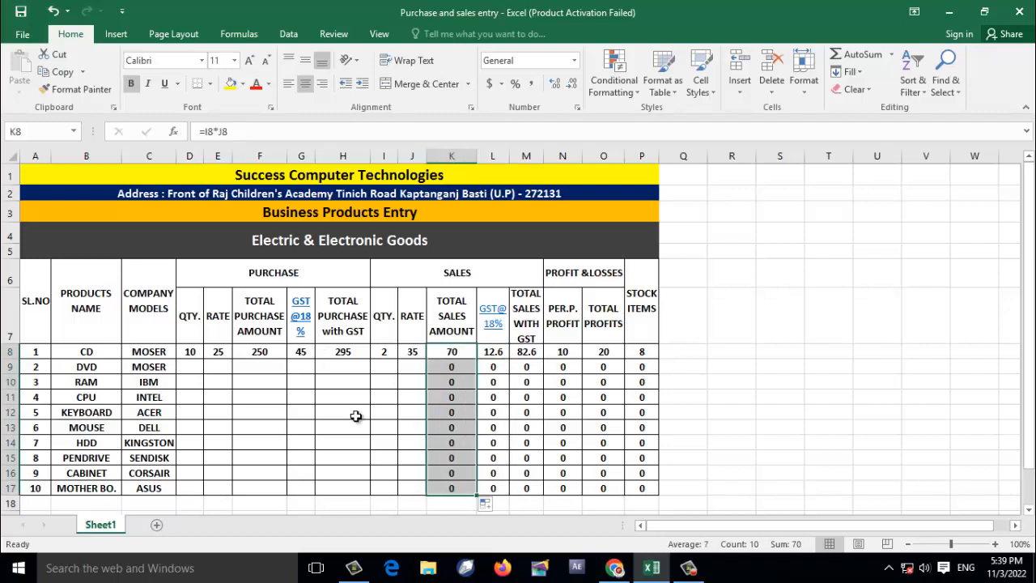
Fill the purchase formulas for total with GST, GST and total amount from H8, G8 and F8 down to row 17.
{"action": "left_click", "coordinate": [359, 353]}
{"action": "double_click", "coordinate": [371, 363]}
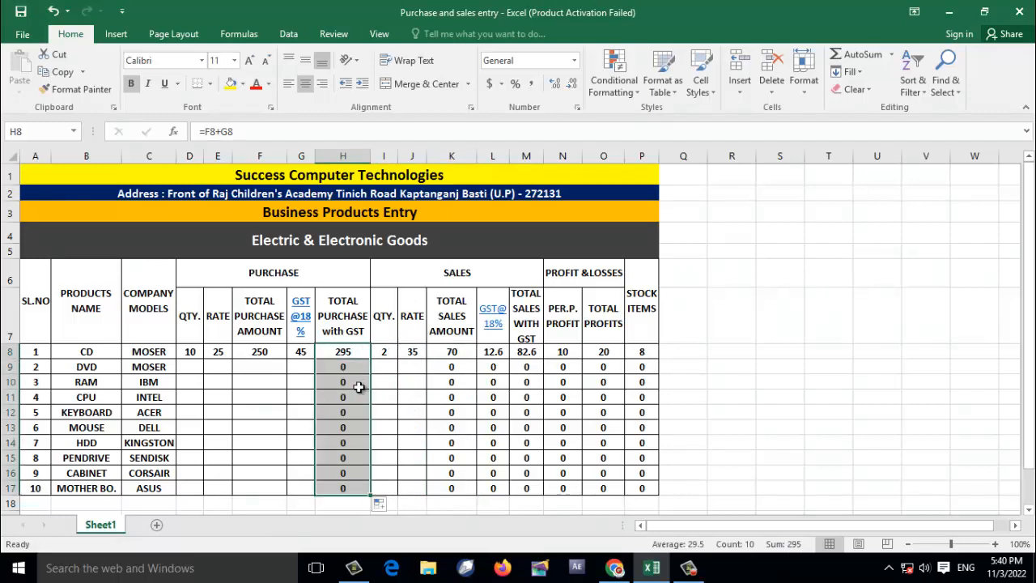
{"action": "left_click", "coordinate": [300, 352]}
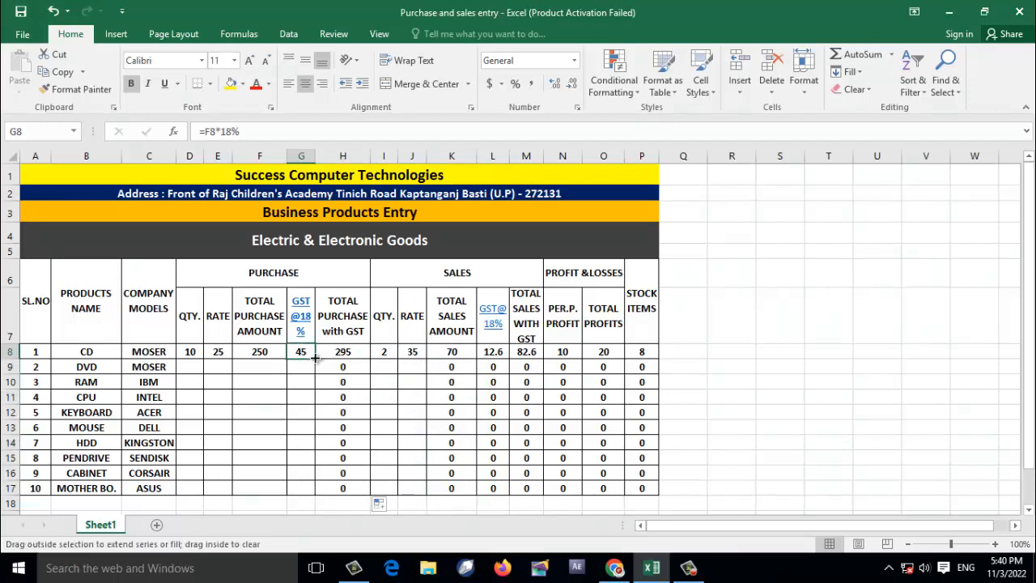
{"action": "double_click", "coordinate": [315, 359]}
{"action": "left_click", "coordinate": [270, 357]}
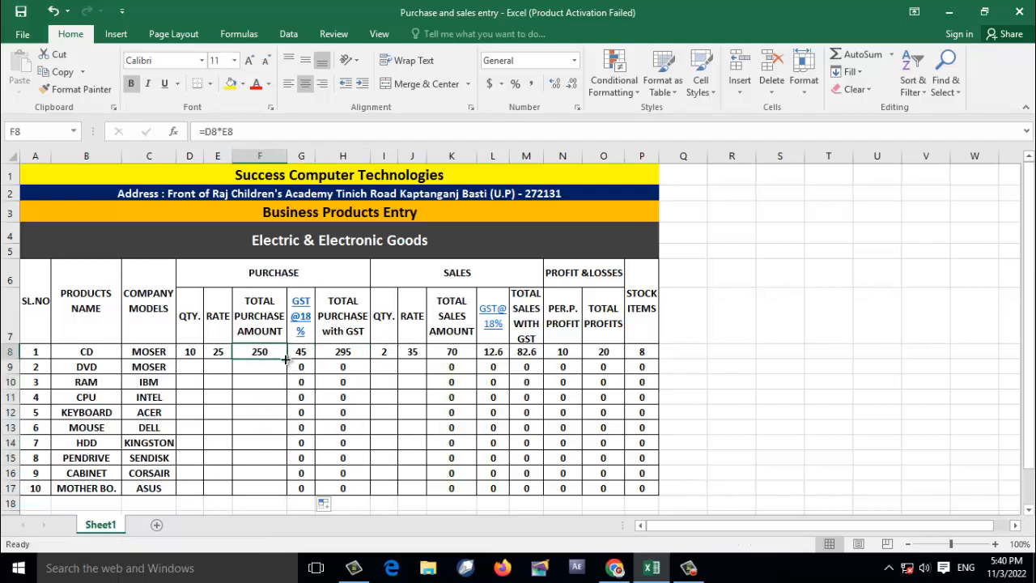
{"action": "double_click", "coordinate": [287, 359]}
Enter a purchase quantity of 15 and a purchase rate of 55 for the DVD row.
{"action": "left_click", "coordinate": [192, 368]}
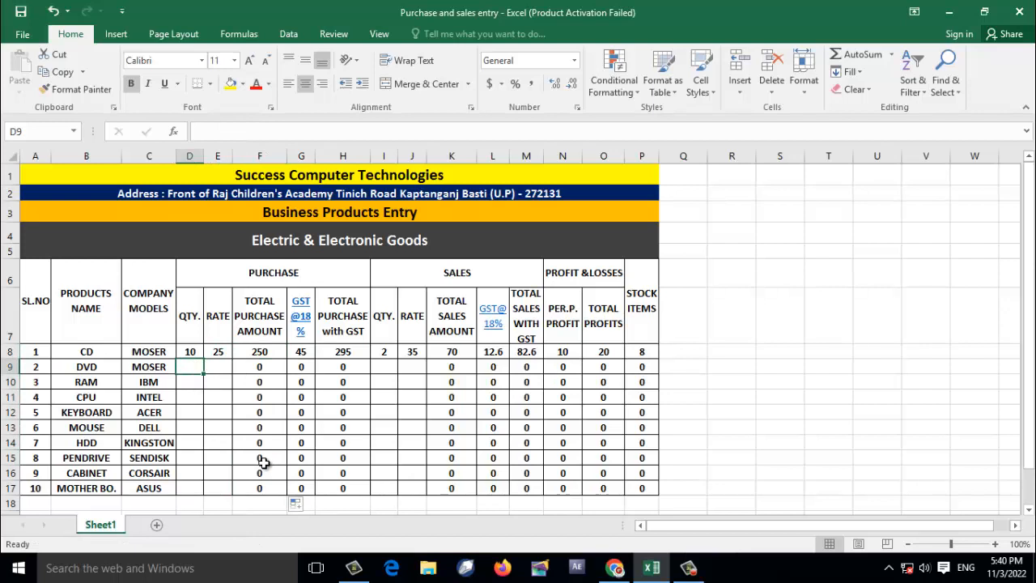
{"action": "type", "text": "15"}
{"action": "key", "text": "Tab"}
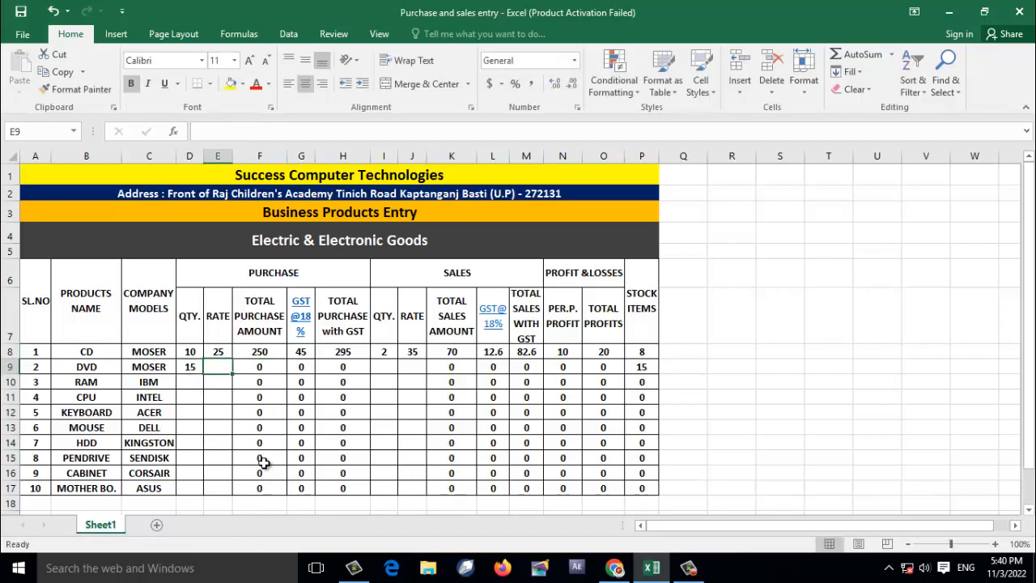
{"action": "type", "text": "55"}
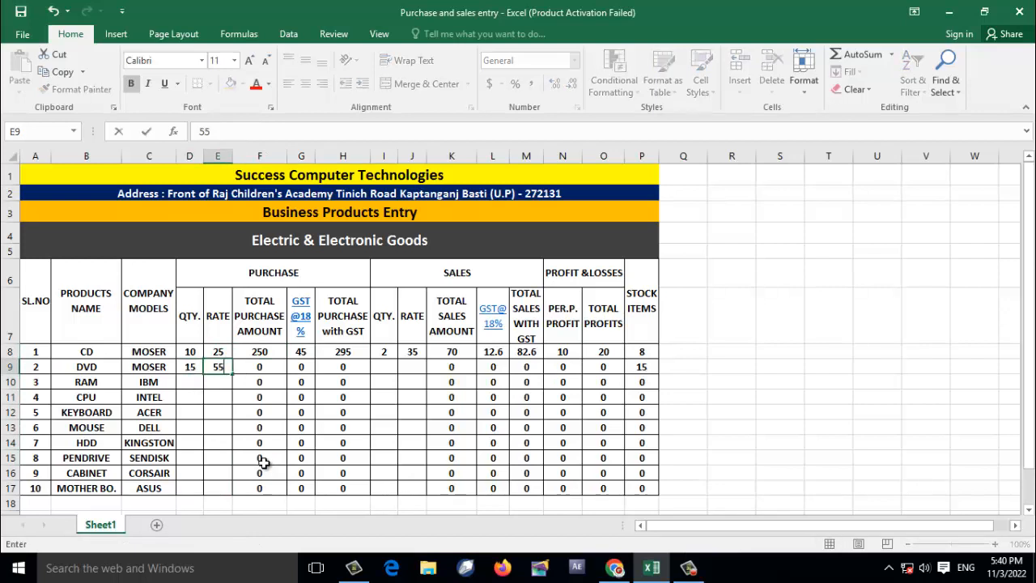
{"action": "key", "text": "Tab"}
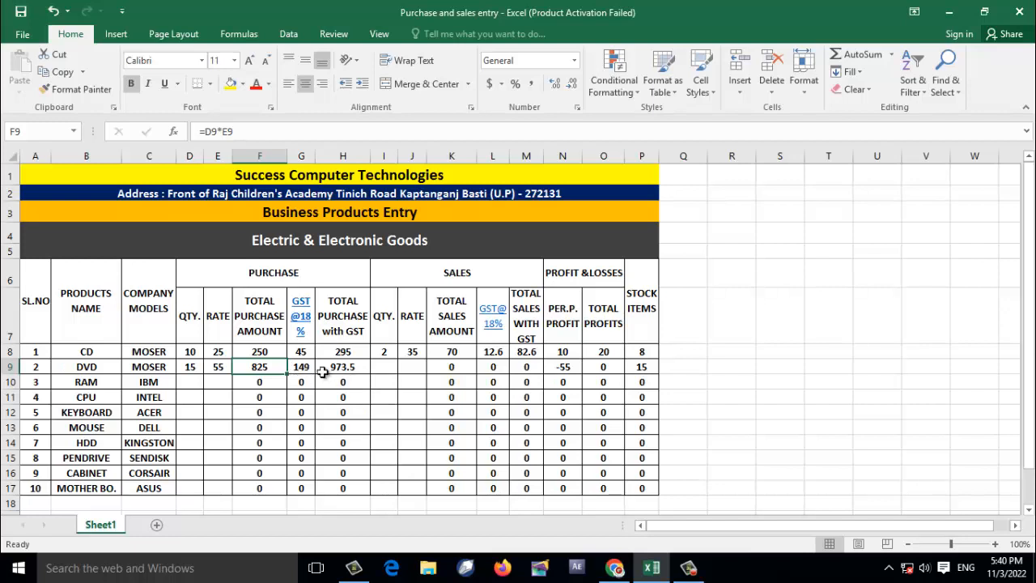
Enter a sales quantity of 5 and a sales rate of 65 for the DVD row.
{"action": "left_click", "coordinate": [384, 368]}
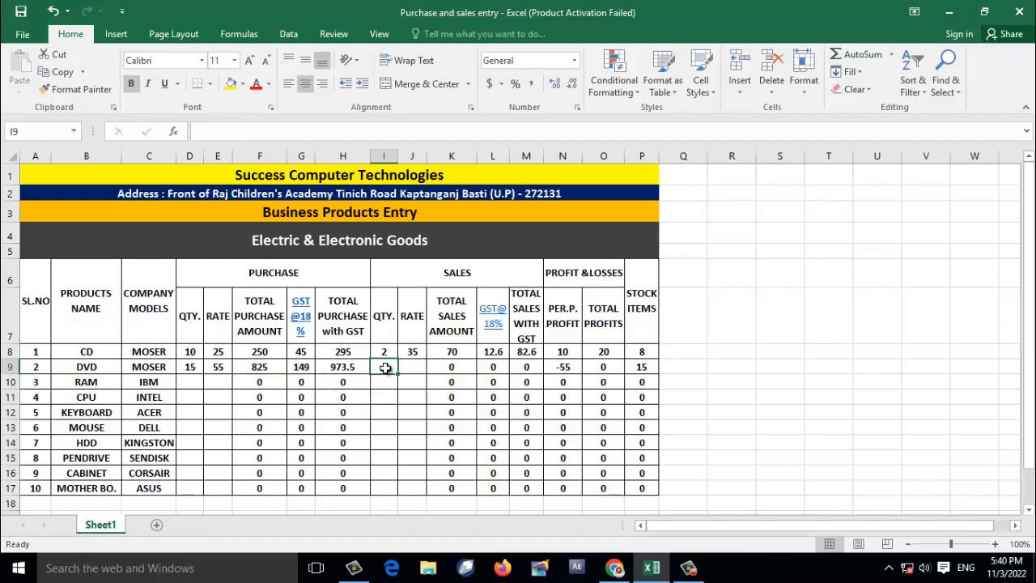
{"action": "type", "text": "5"}
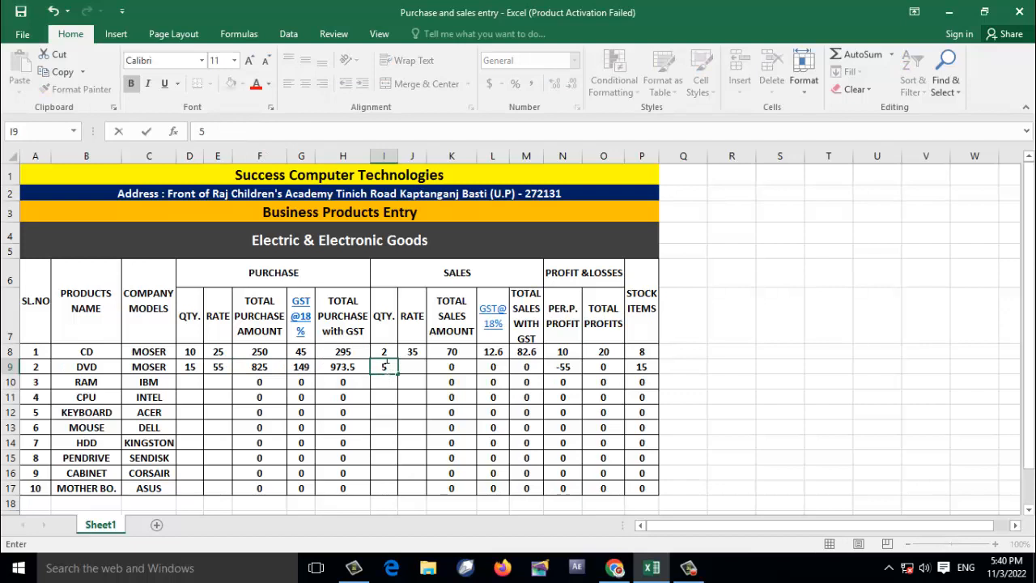
{"action": "left_click", "coordinate": [416, 365]}
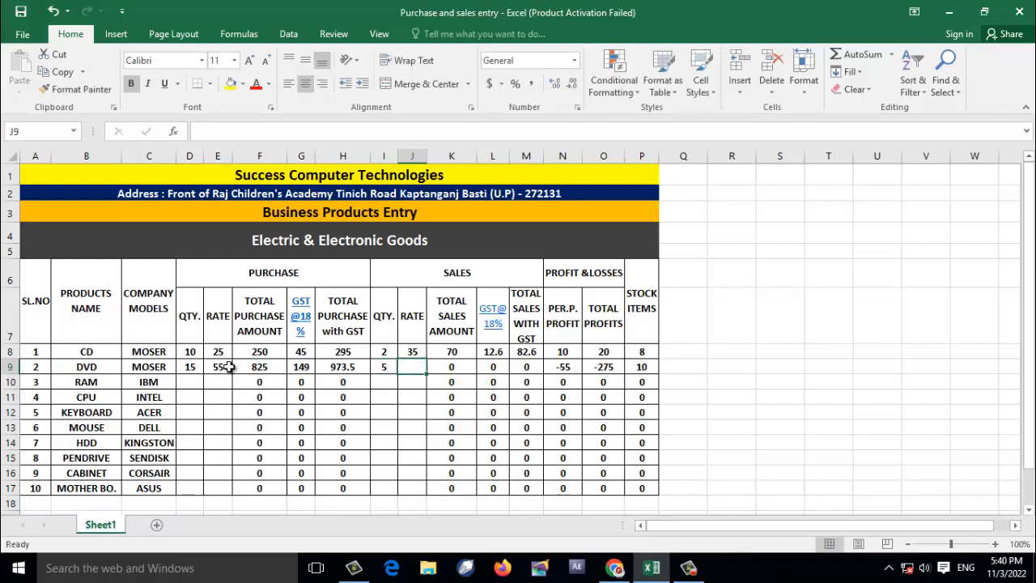
{"action": "type", "text": "6"}
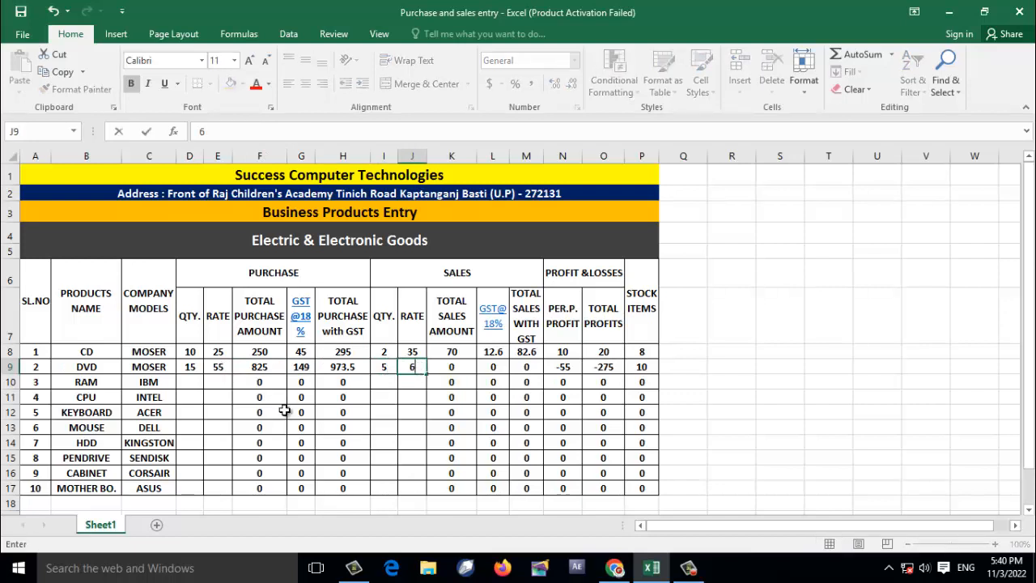
{"action": "type", "text": "5"}
{"action": "left_click", "coordinate": [761, 408]}
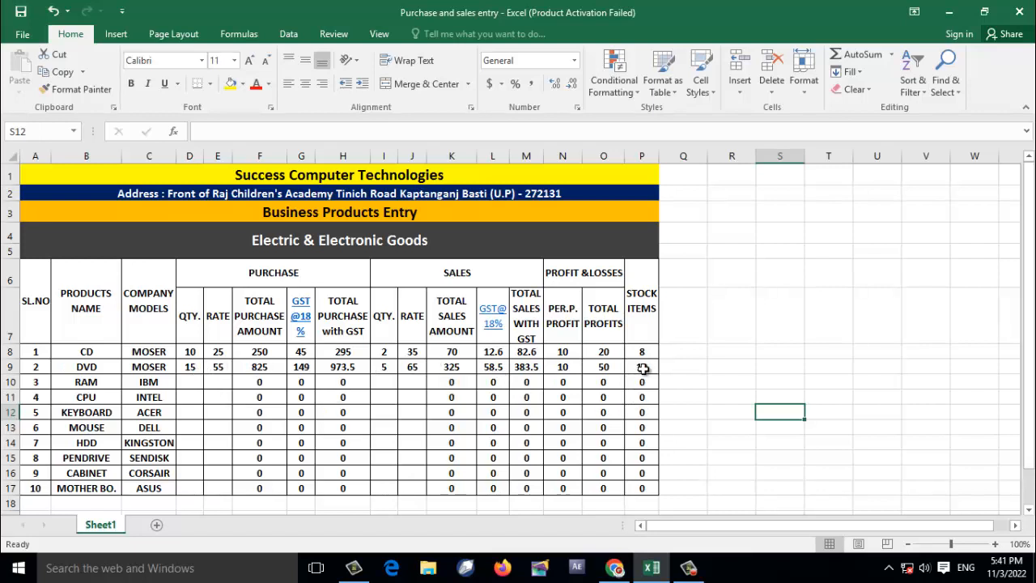
Enter a purchase quantity of 5 and a purchase rate of 450 for the RAM row.
{"action": "left_click", "coordinate": [185, 381]}
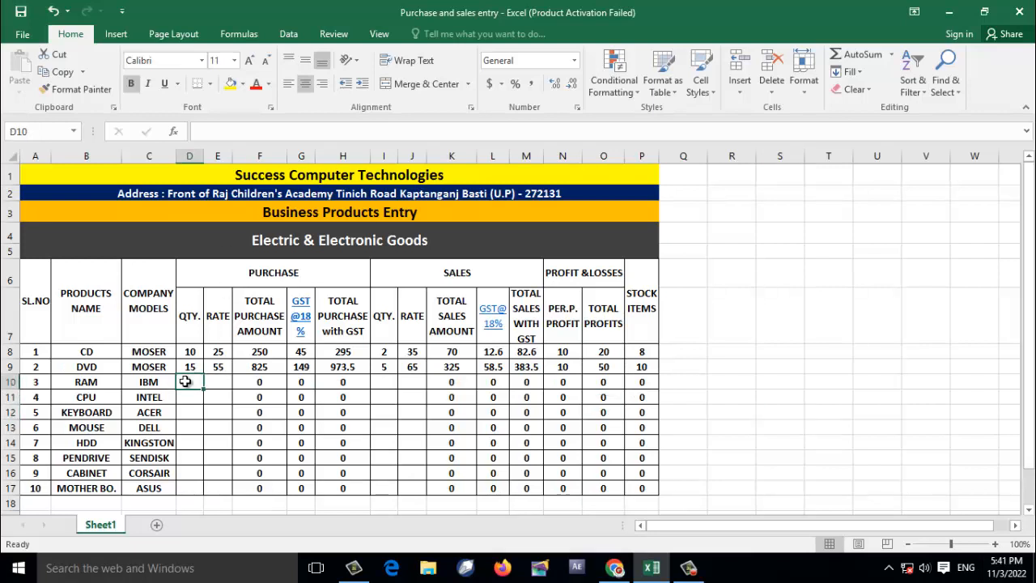
{"action": "type", "text": "5"}
{"action": "key", "text": "Tab"}
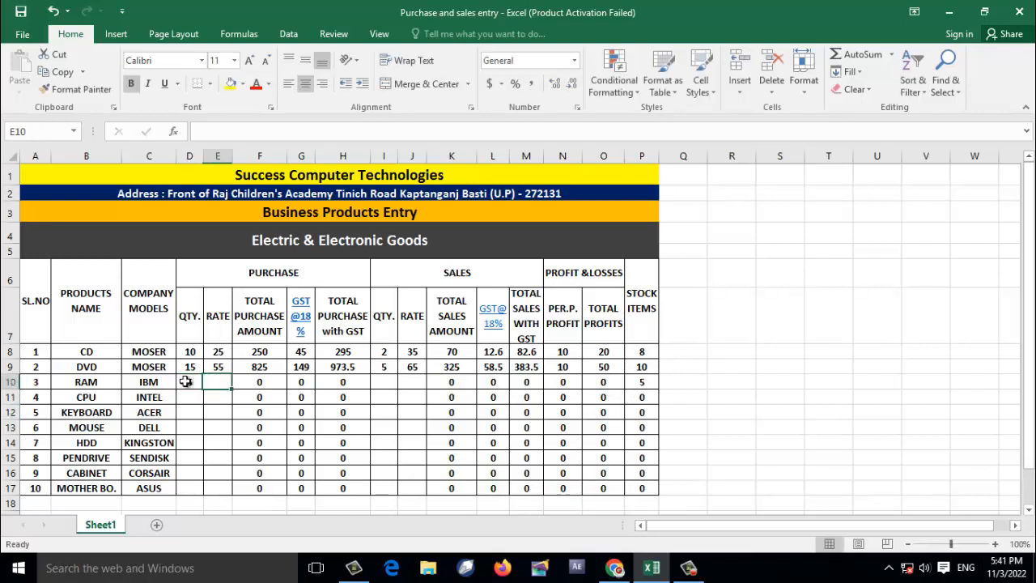
{"action": "type", "text": "450"}
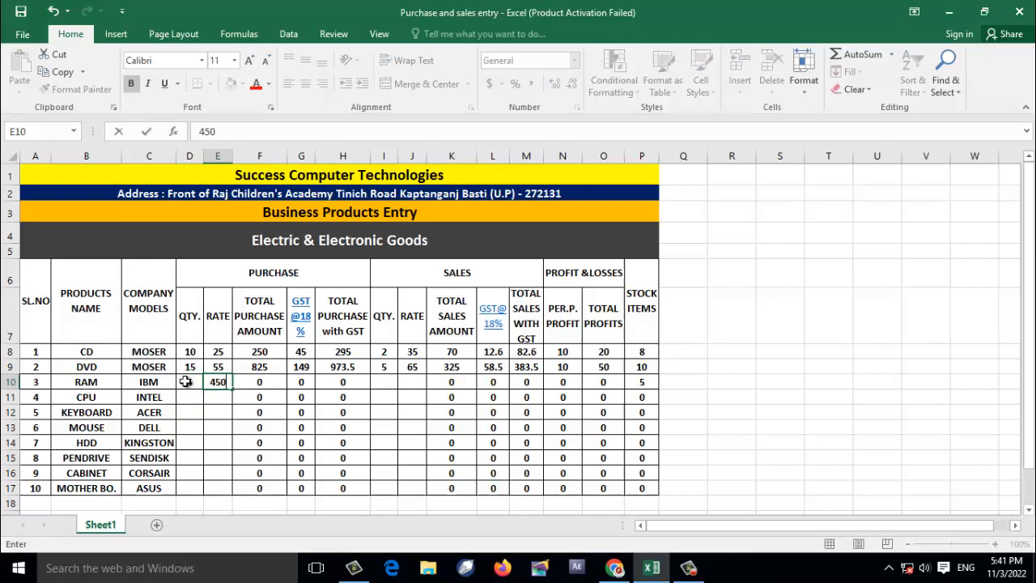
{"action": "key", "text": "Tab"}
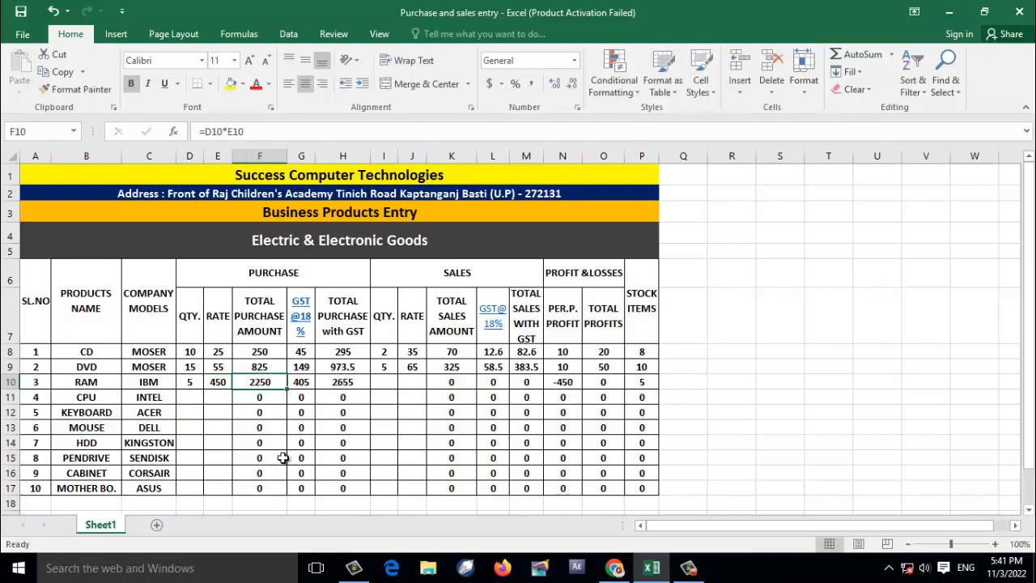
Enter a sales quantity of 2 and a sales rate of 600 for the RAM row.
{"action": "left_click", "coordinate": [386, 384]}
{"action": "type", "text": "2"}
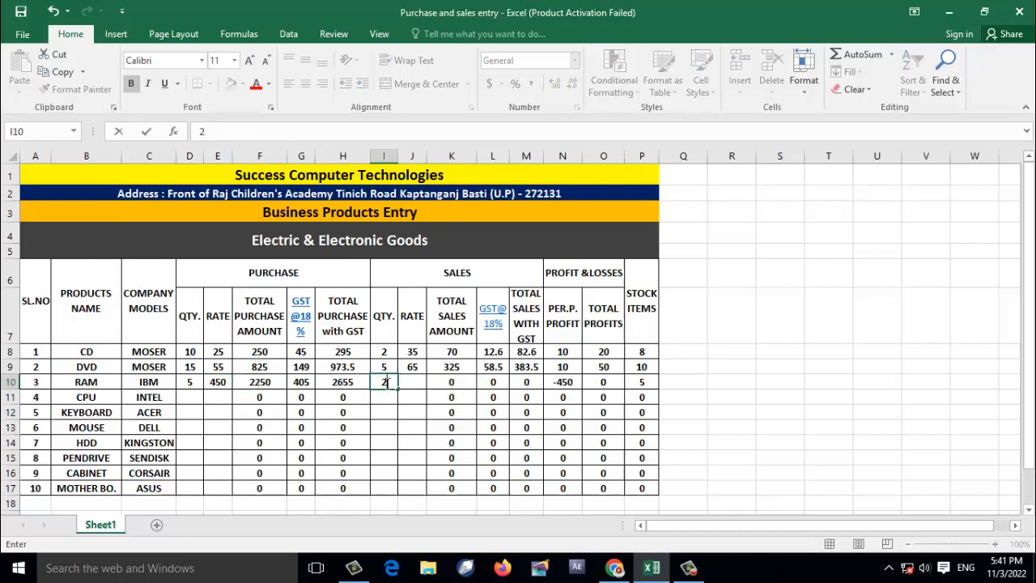
{"action": "left_click", "coordinate": [410, 381]}
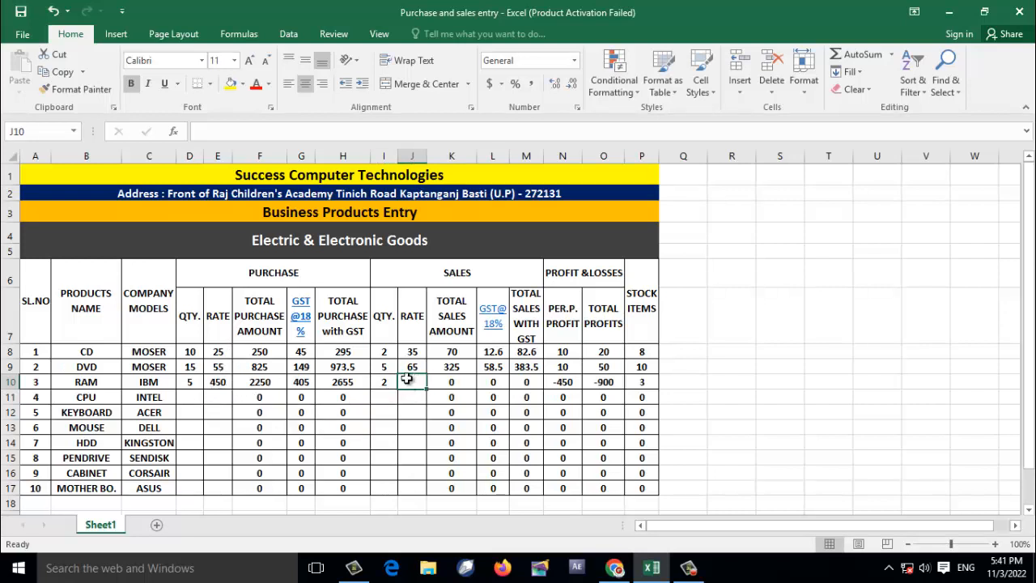
{"action": "type", "text": "600"}
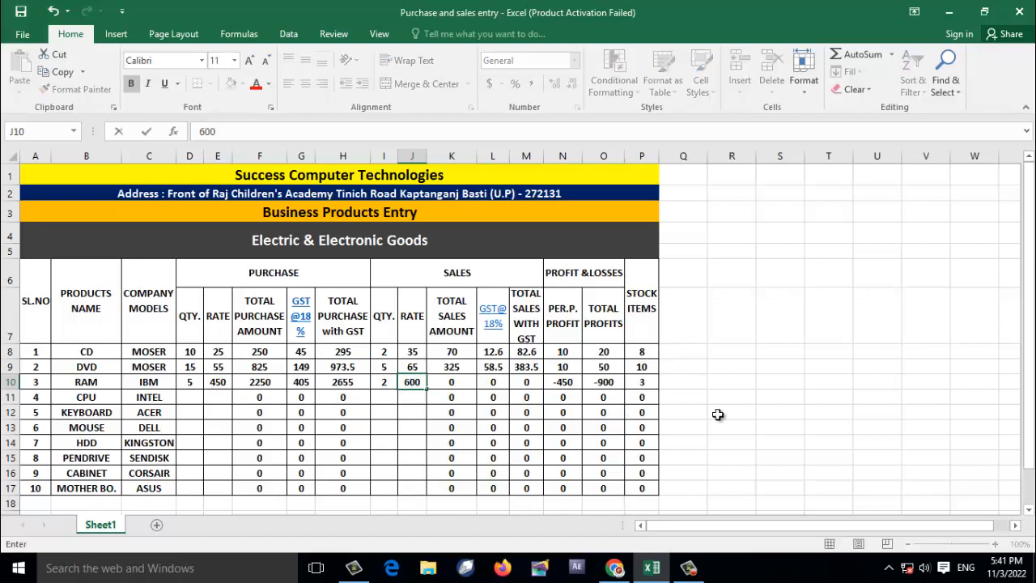
{"action": "left_click", "coordinate": [816, 425]}
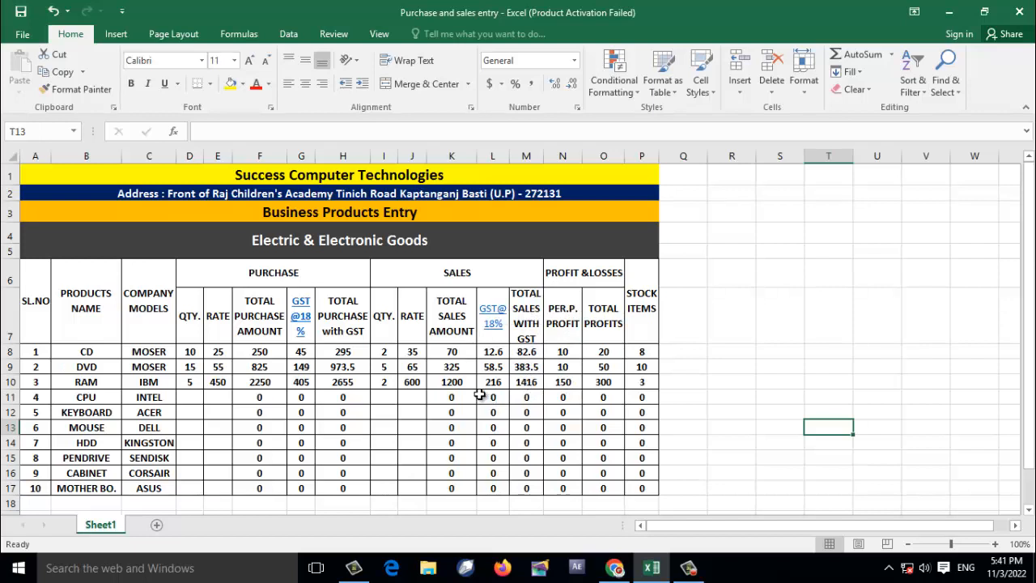
Enter a purchase quantity of 10 and a purchase rate of 1200 for the CPU row.
{"action": "left_click", "coordinate": [187, 398]}
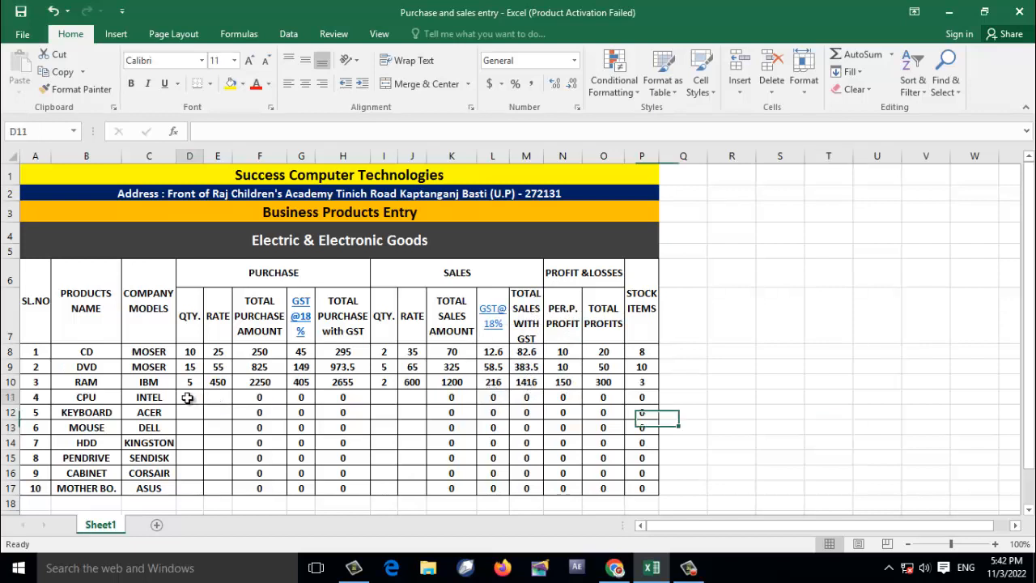
{"action": "type", "text": "10"}
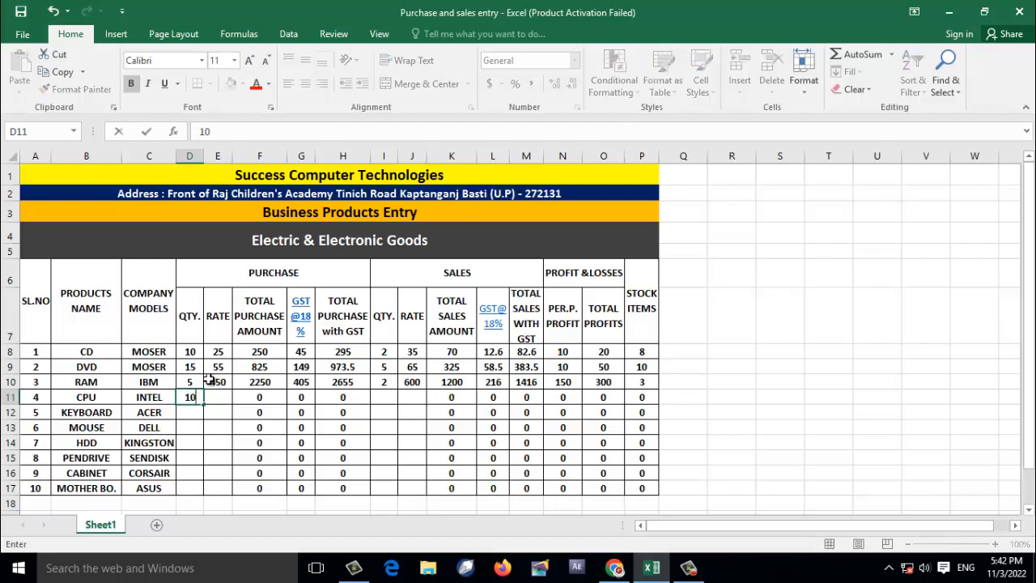
{"action": "key", "text": "Tab"}
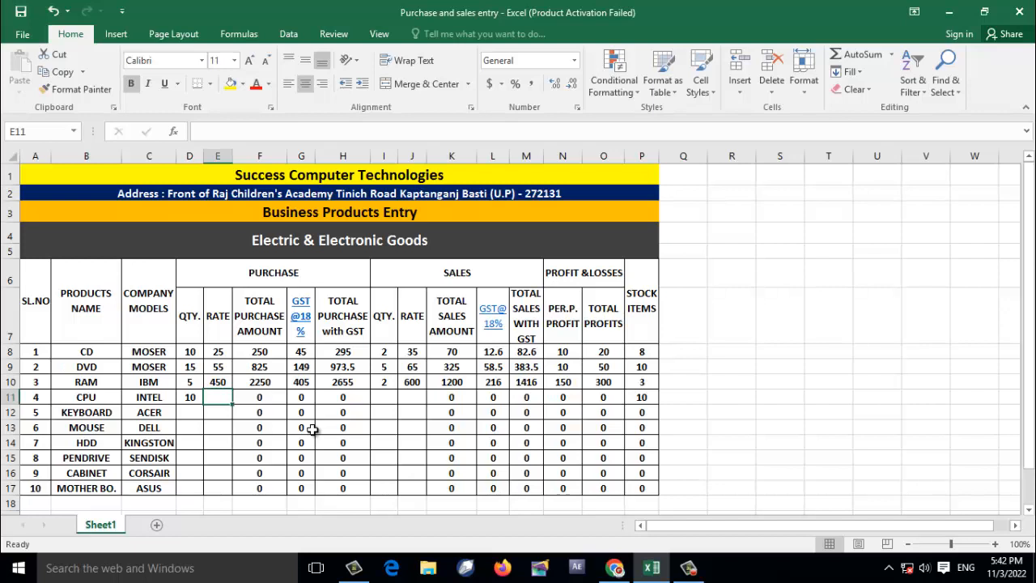
{"action": "type", "text": "1200"}
Enter a sales quantity of 5 and a sales rate of 1500 for the CPU row.
{"action": "left_click", "coordinate": [384, 396]}
{"action": "type", "text": "5"}
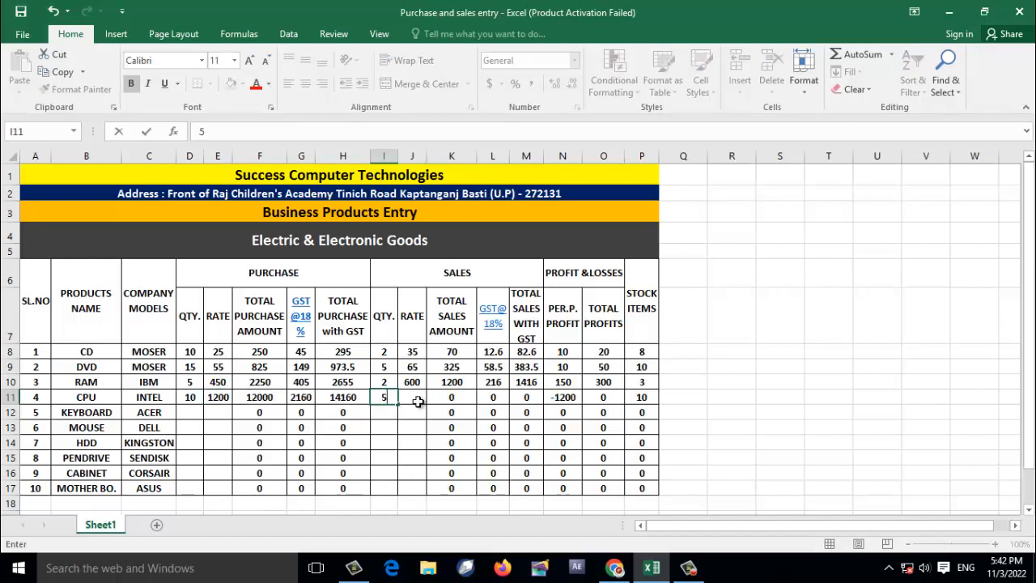
{"action": "left_click", "coordinate": [416, 400]}
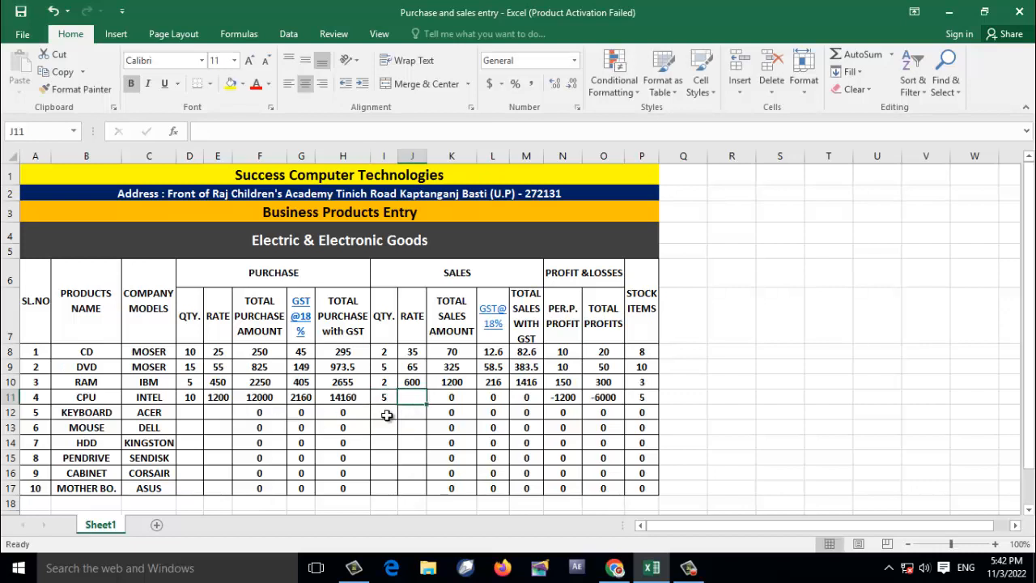
{"action": "type", "text": "1"}
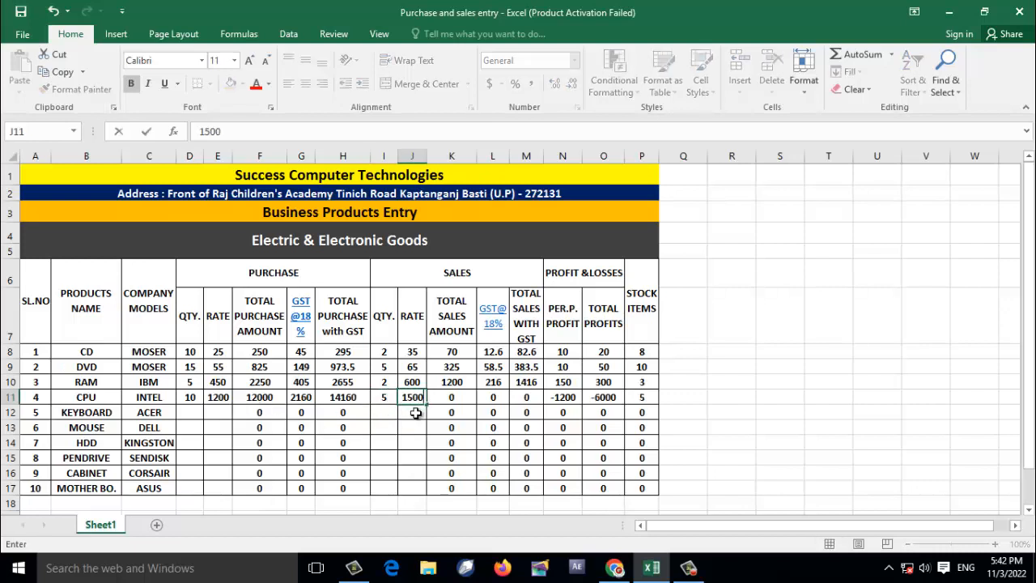
{"action": "type", "text": "500"}
{"action": "left_click", "coordinate": [725, 398]}
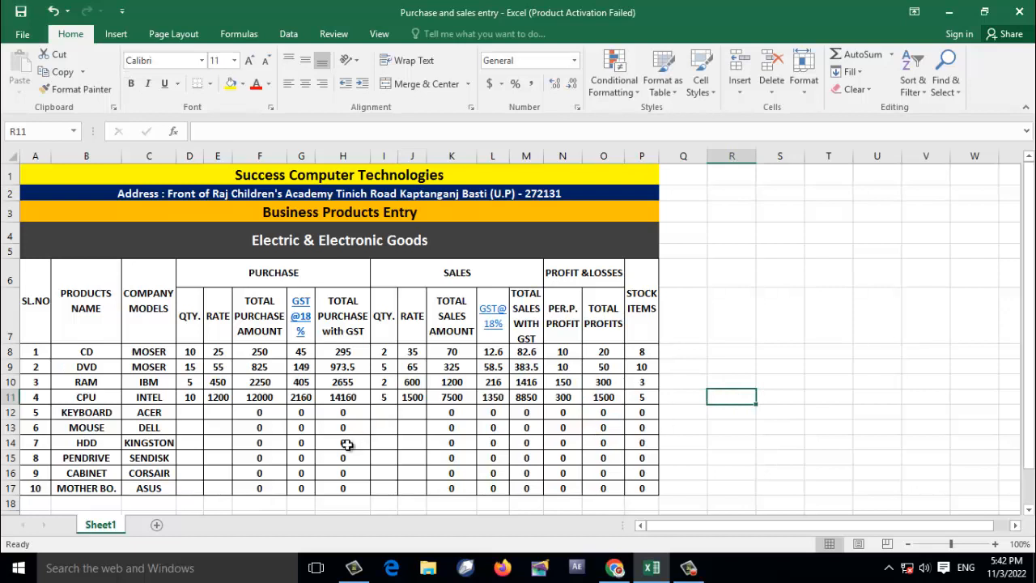
Enter a purchase quantity of 20 and a purchase rate of 200 for the KEYBOARD row.
{"action": "left_click", "coordinate": [190, 412]}
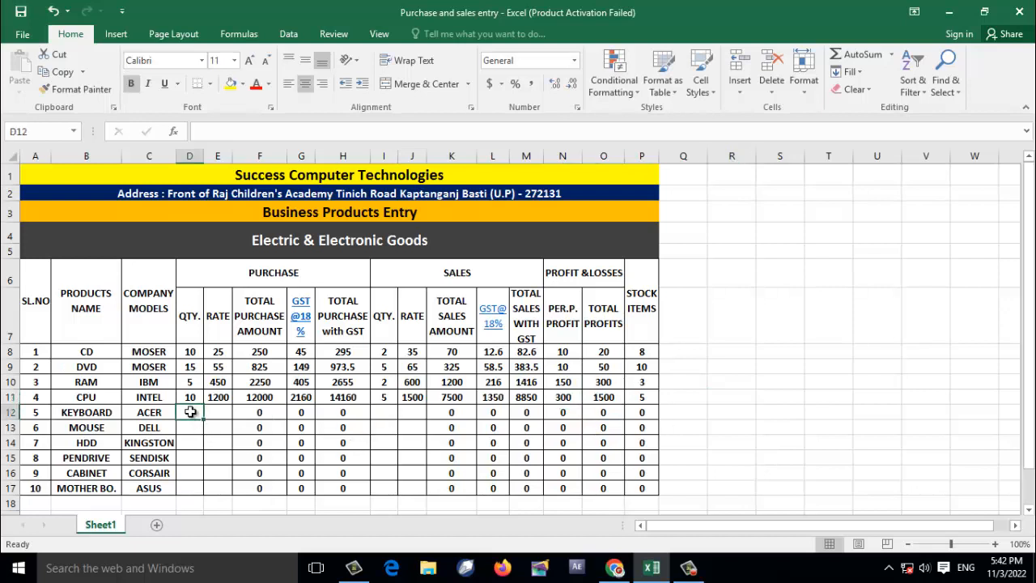
{"action": "type", "text": "200"}
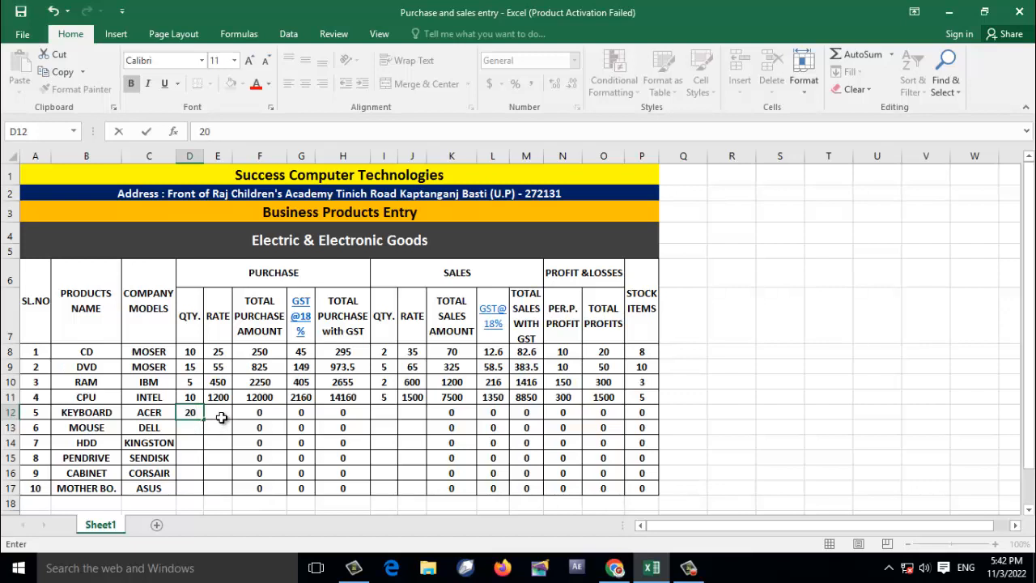
{"action": "left_click", "coordinate": [221, 416]}
{"action": "type", "text": "200"}
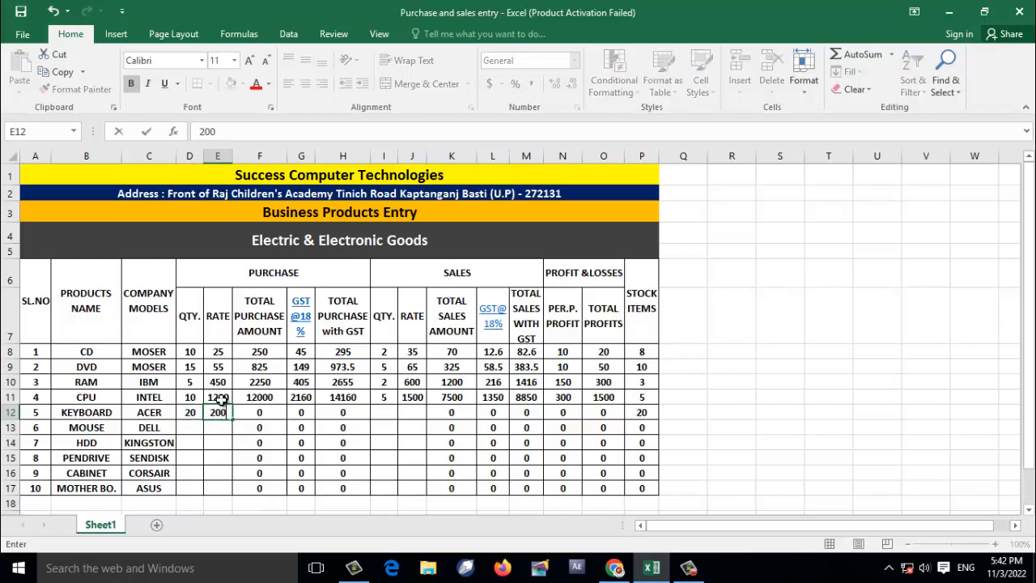
{"action": "left_click", "coordinate": [821, 411]}
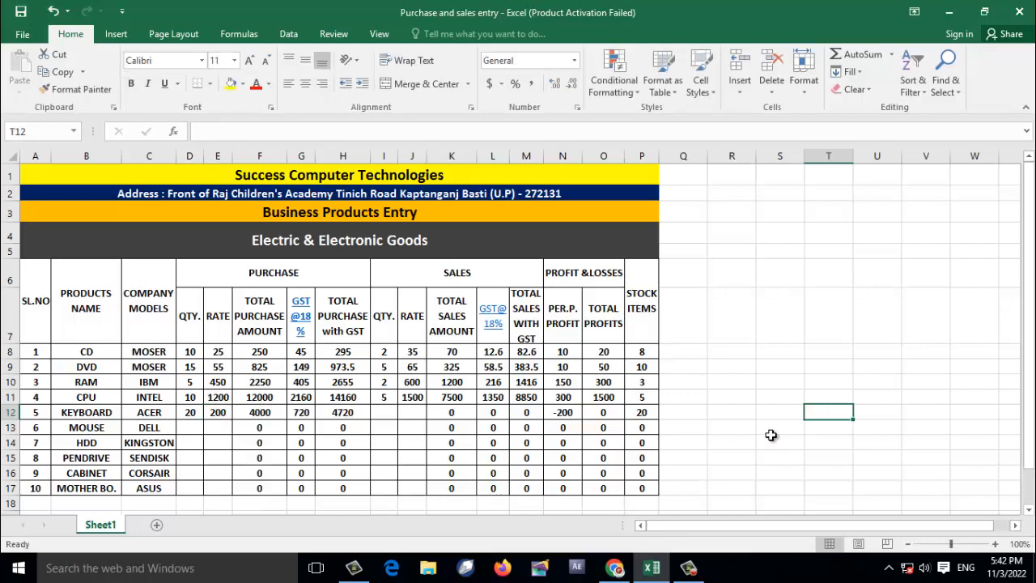
Enter a sales quantity of 10 and a sales rate of 250 for the KEYBOARD row.
{"action": "left_click", "coordinate": [386, 413]}
{"action": "type", "text": "10"}
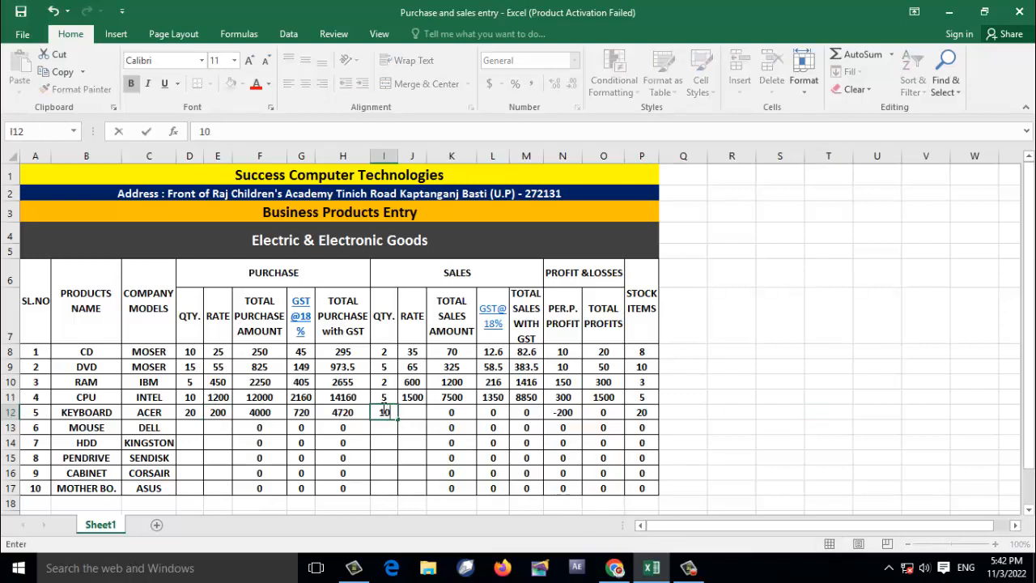
{"action": "left_click", "coordinate": [416, 411]}
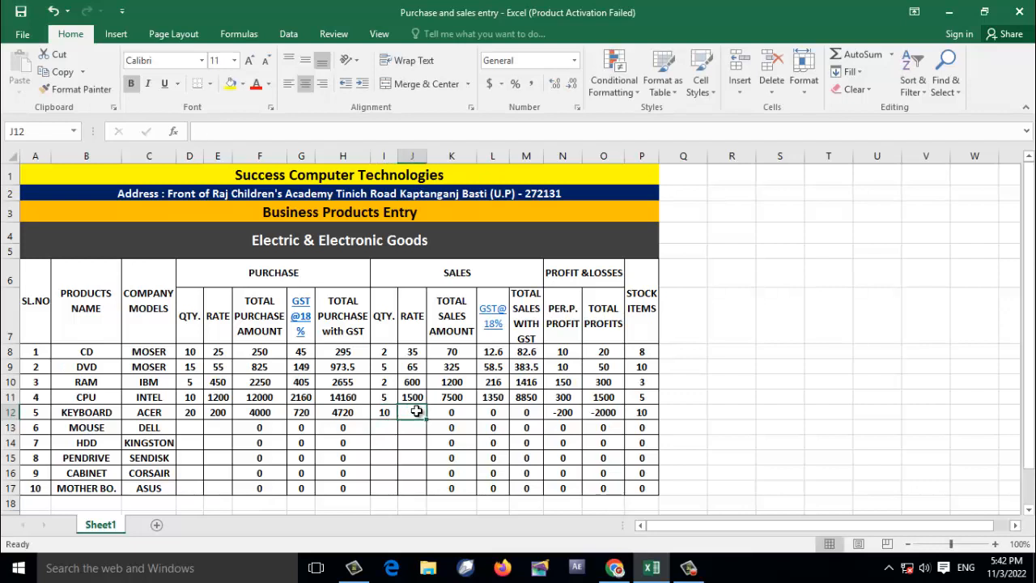
{"action": "type", "text": "250"}
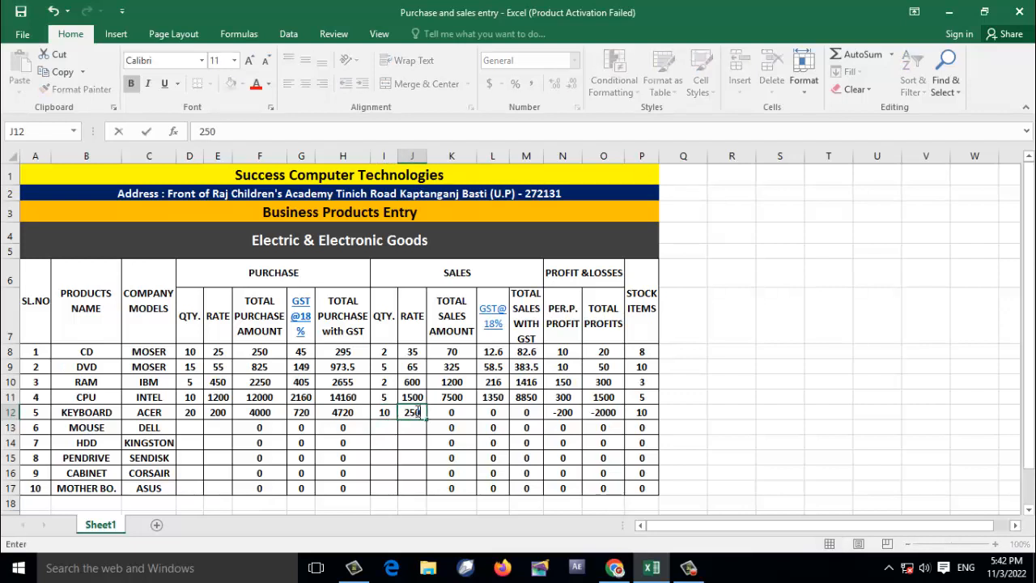
{"action": "left_click", "coordinate": [809, 428]}
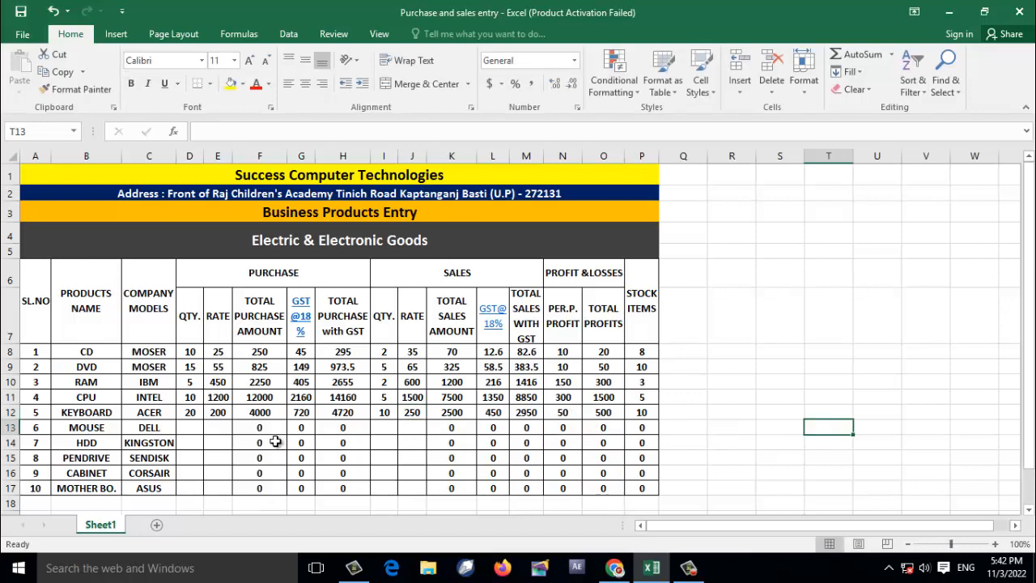
Enter a purchase quantity of 25 and a purchase rate of 80 for the MOUSE row.
{"action": "left_click", "coordinate": [187, 430]}
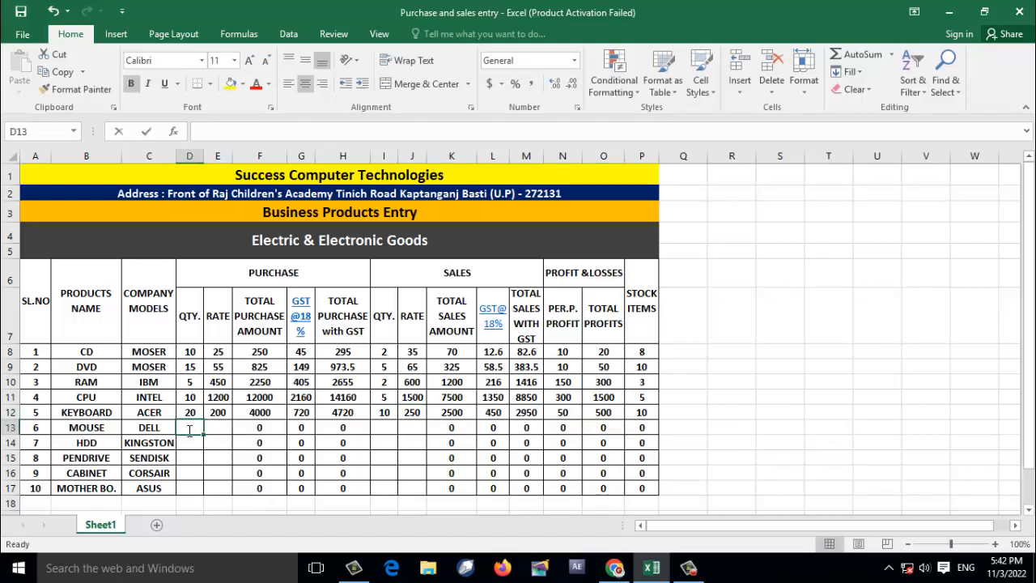
{"action": "type", "text": "80"}
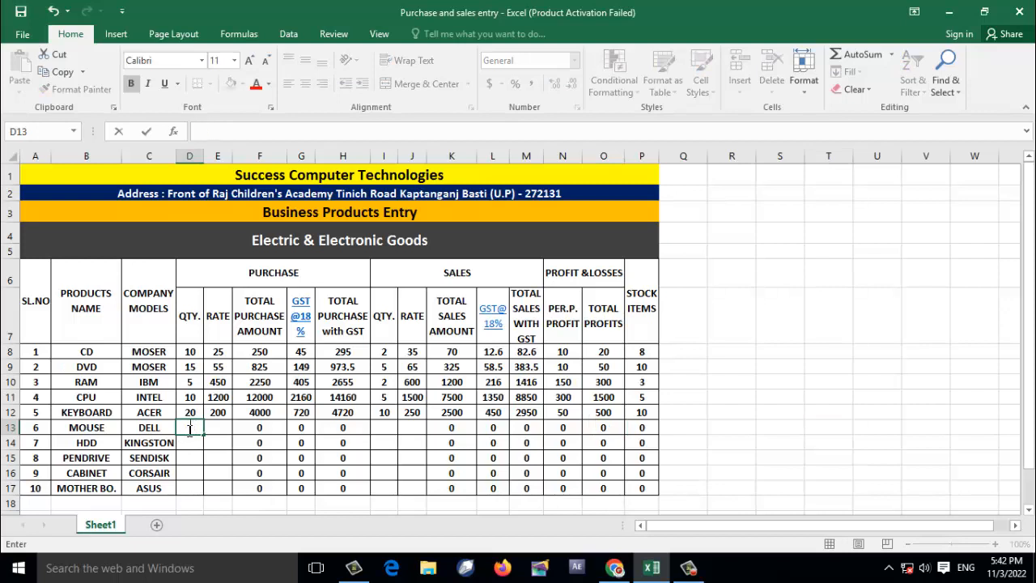
{"action": "type", "text": "25"}
{"action": "key", "text": "Tab"}
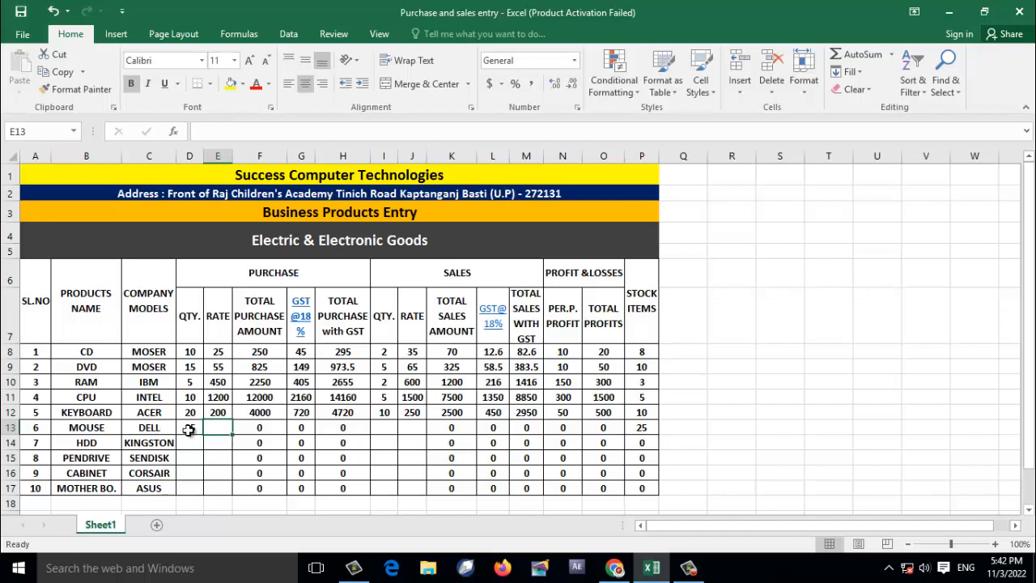
{"action": "type", "text": "80"}
{"action": "left_click", "coordinate": [808, 369]}
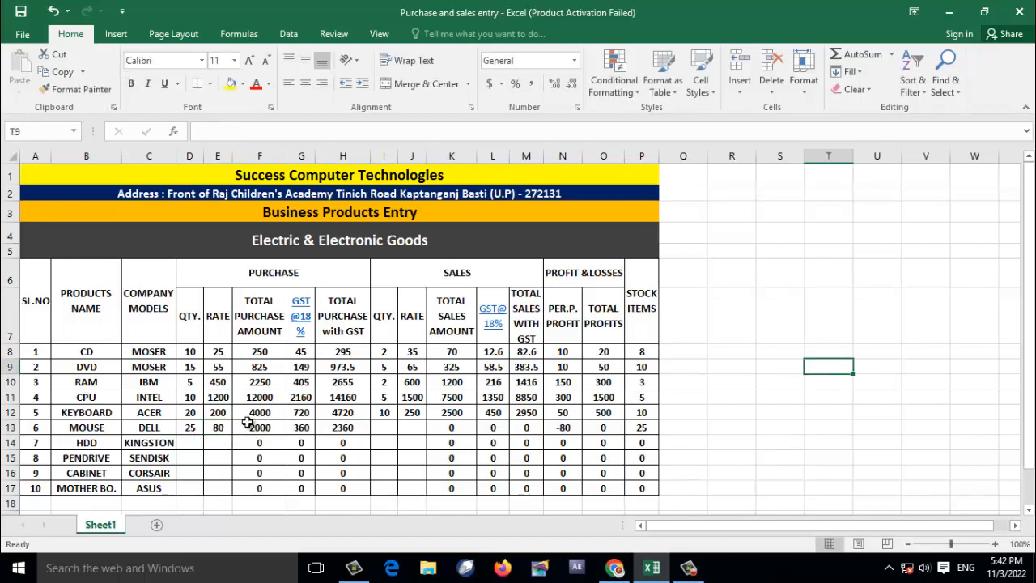
Enter a sales quantity of 10 and a sales rate of 100 for the MOUSE row.
{"action": "left_click", "coordinate": [383, 430]}
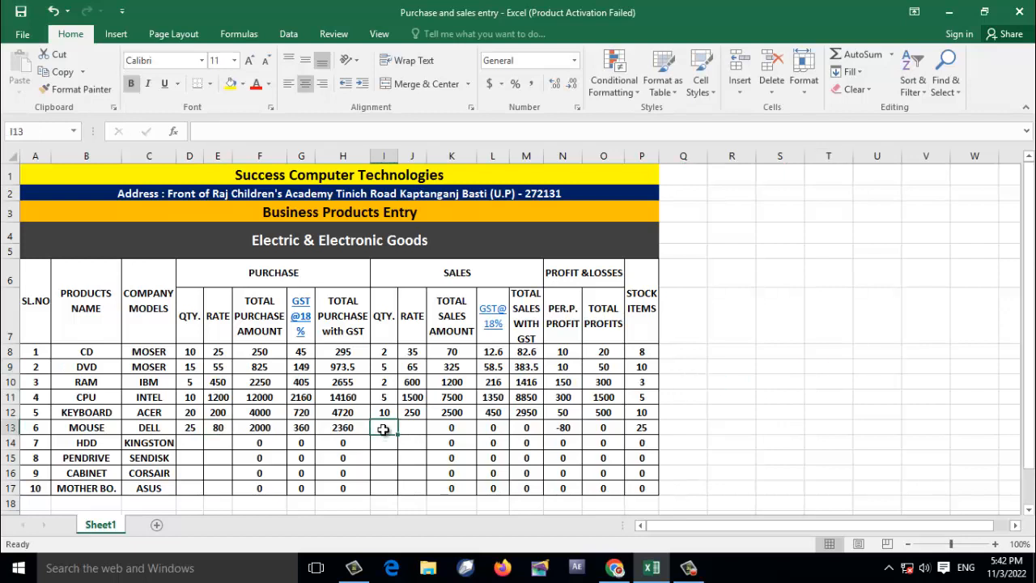
{"action": "type", "text": "10"}
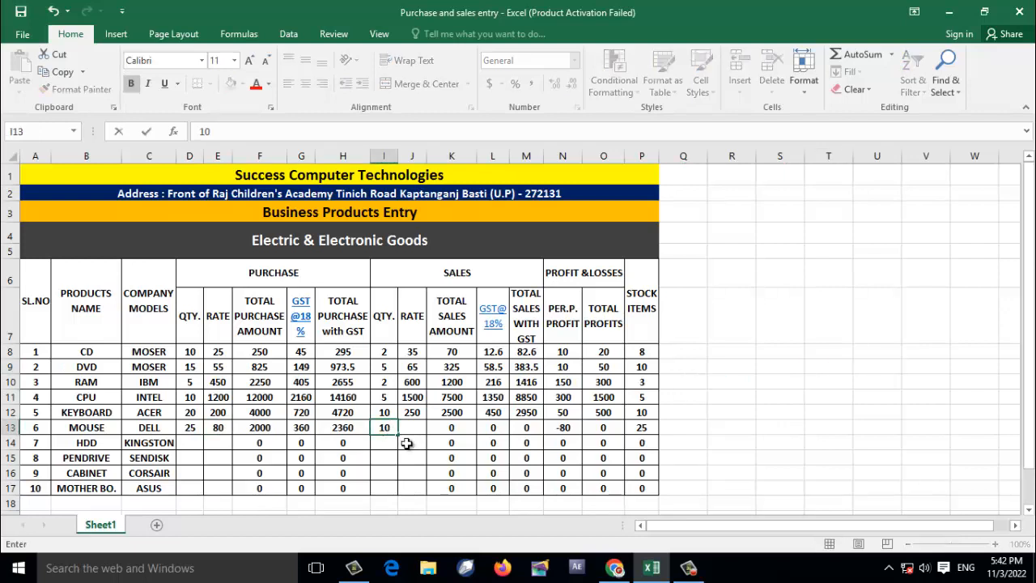
{"action": "left_click", "coordinate": [415, 429]}
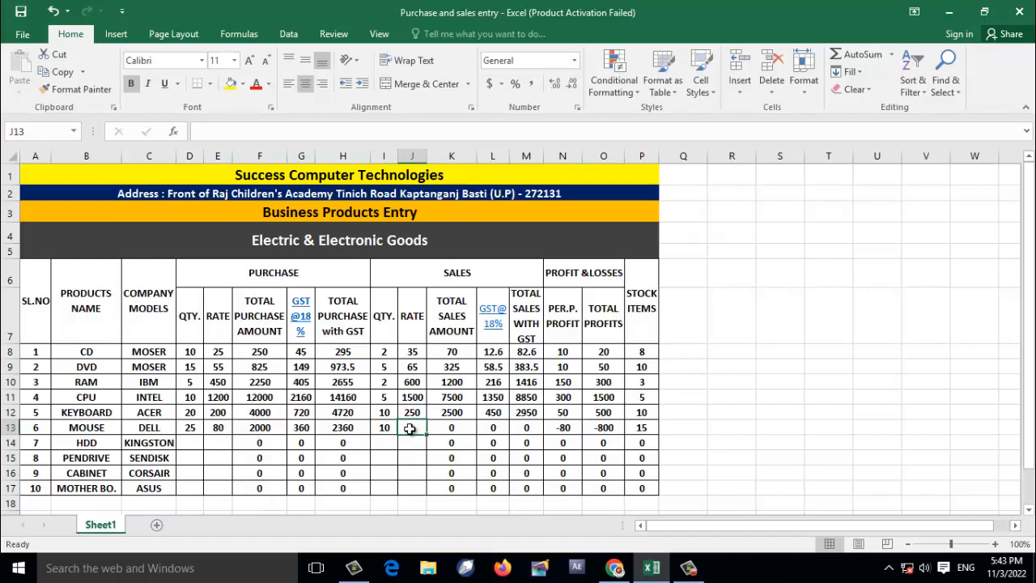
{"action": "type", "text": "100"}
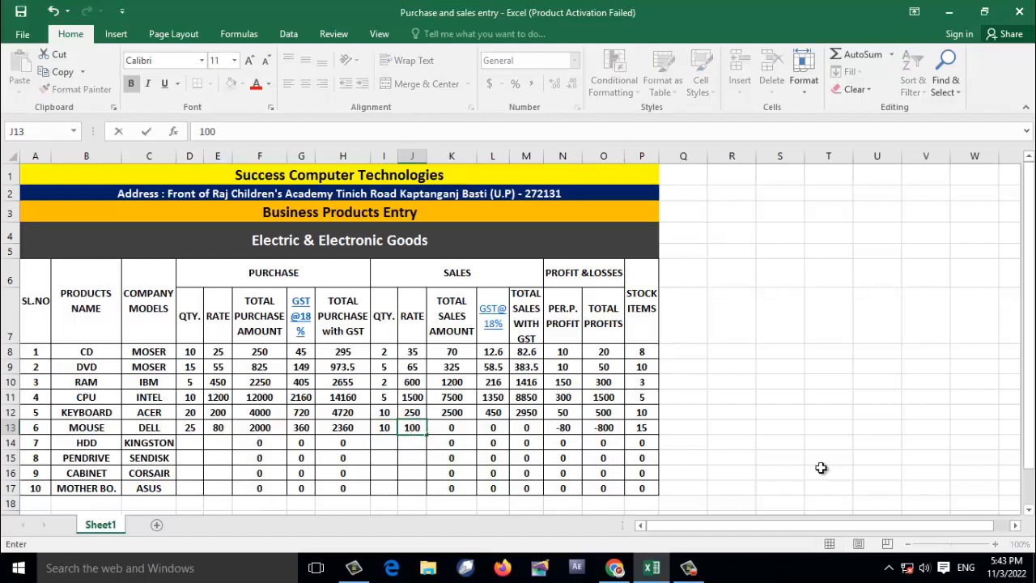
{"action": "left_click", "coordinate": [810, 444]}
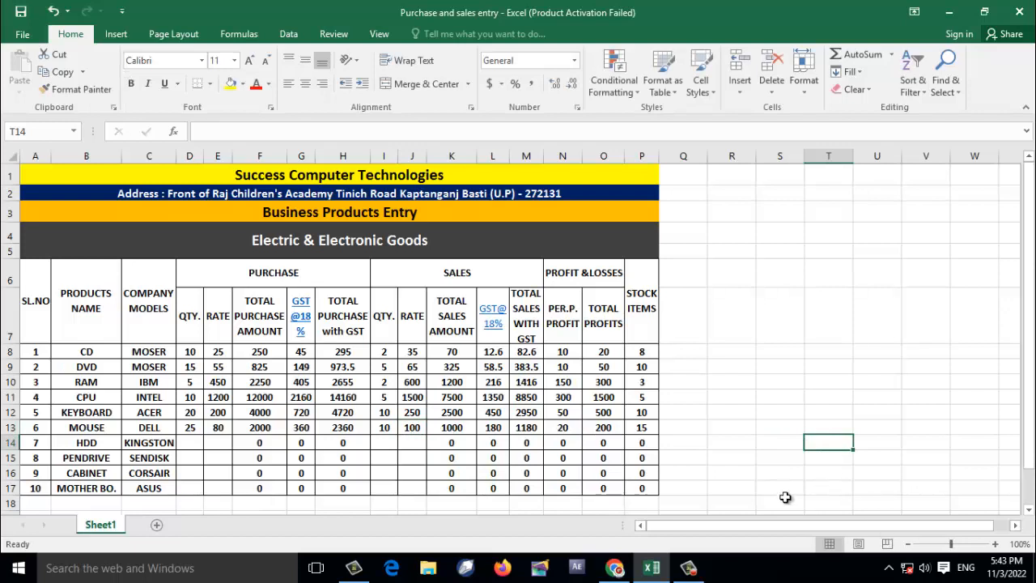
Enter a purchase quantity of 10 and a purchase rate of 850 for the HDD row.
{"action": "left_click", "coordinate": [196, 442]}
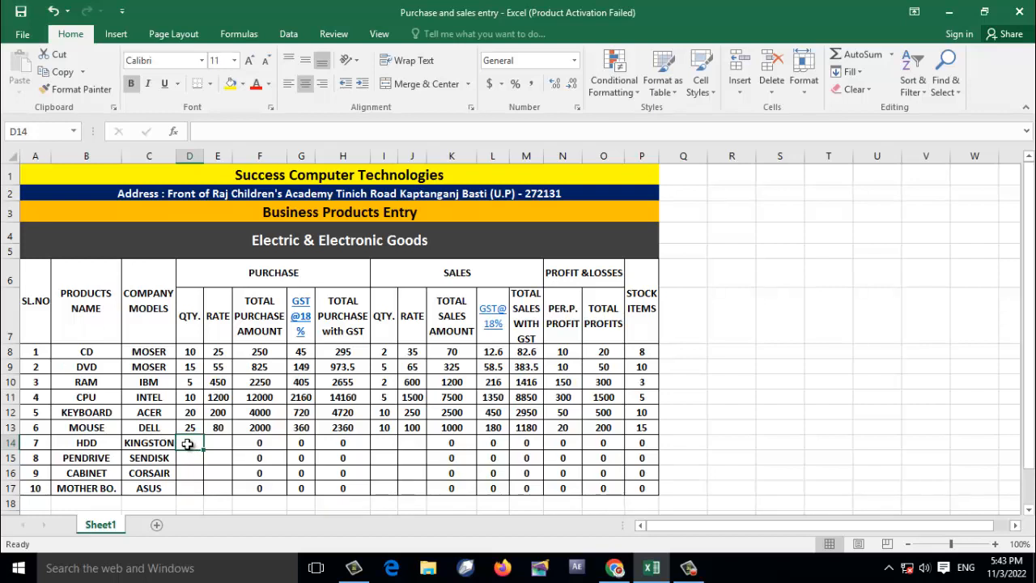
{"action": "type", "text": "800"}
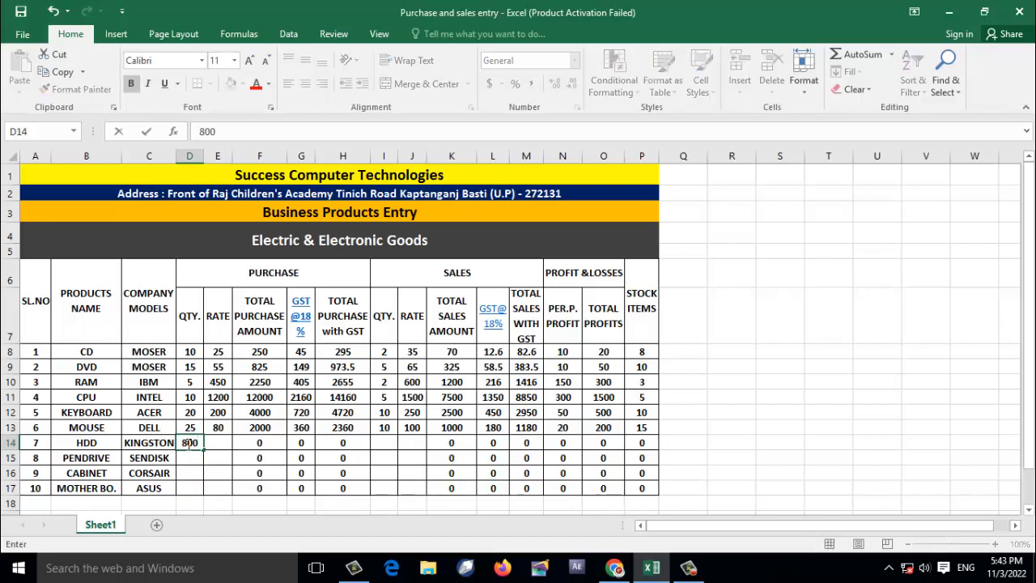
{"action": "key", "text": "BackSpace"}
{"action": "key", "text": "Tab"}
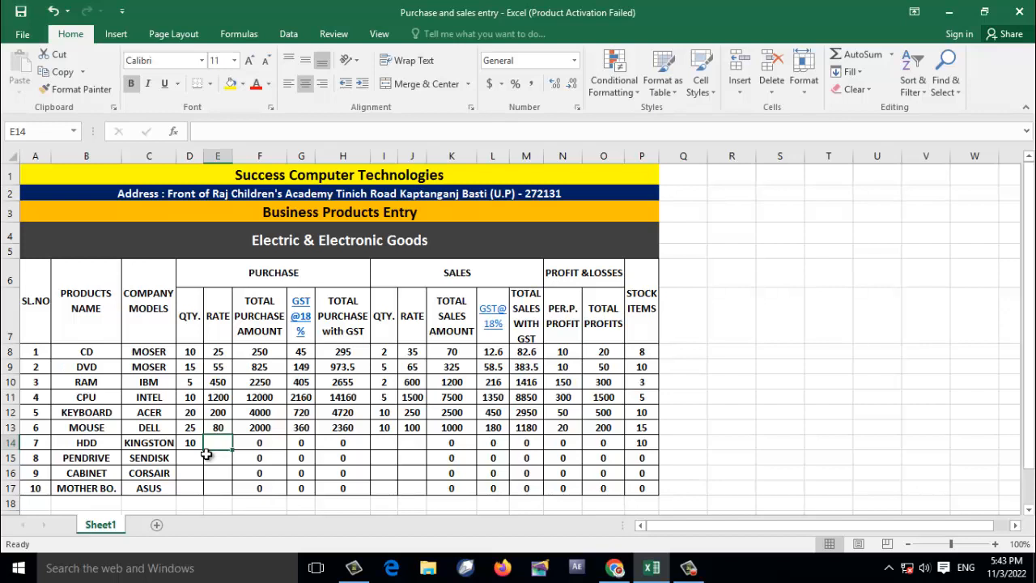
{"action": "type", "text": "850"}
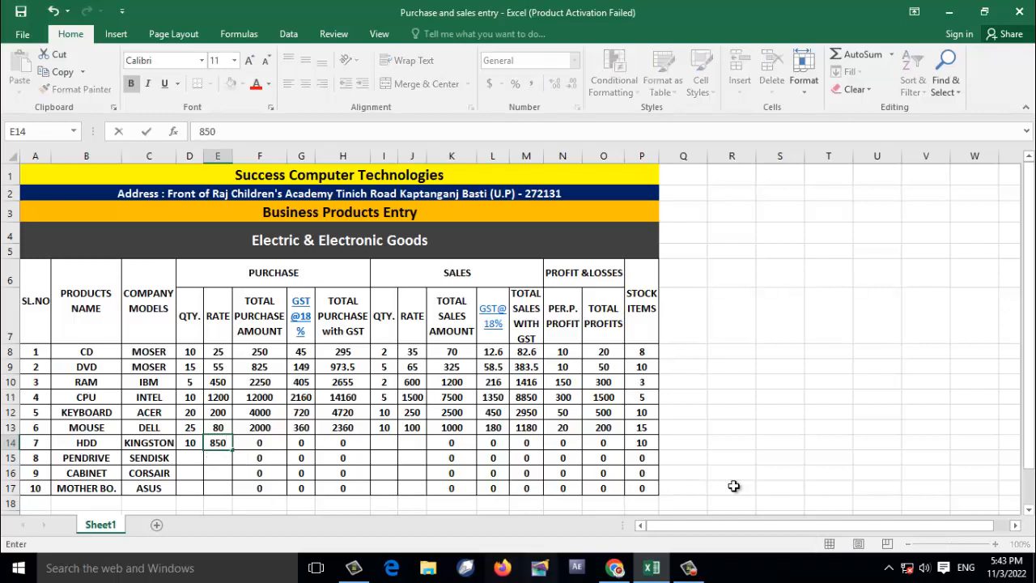
{"action": "left_click", "coordinate": [737, 442]}
Enter a sales quantity of 5 and a sales rate of 1050 for the HDD row.
{"action": "left_click", "coordinate": [385, 443]}
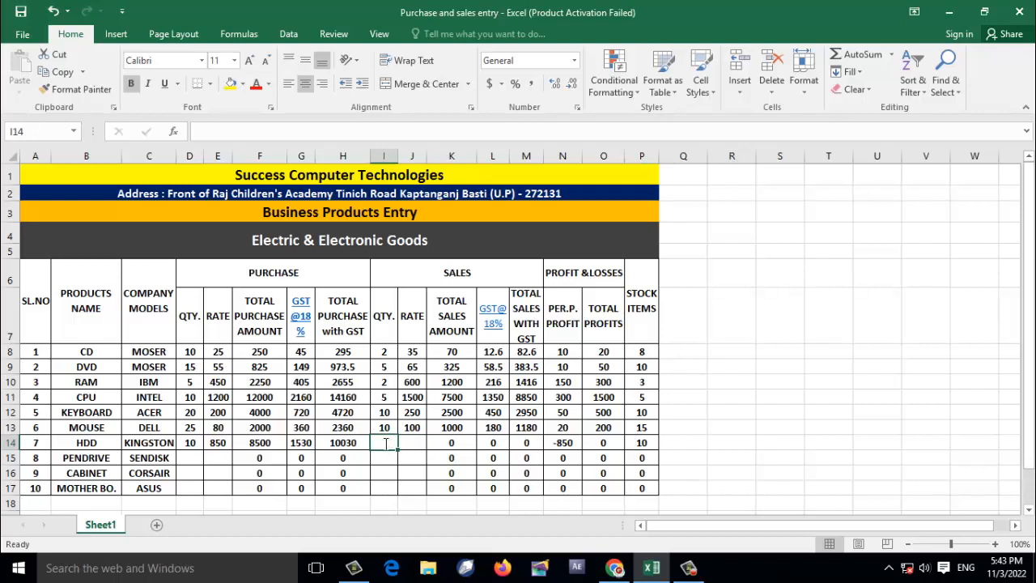
{"action": "type", "text": "5"}
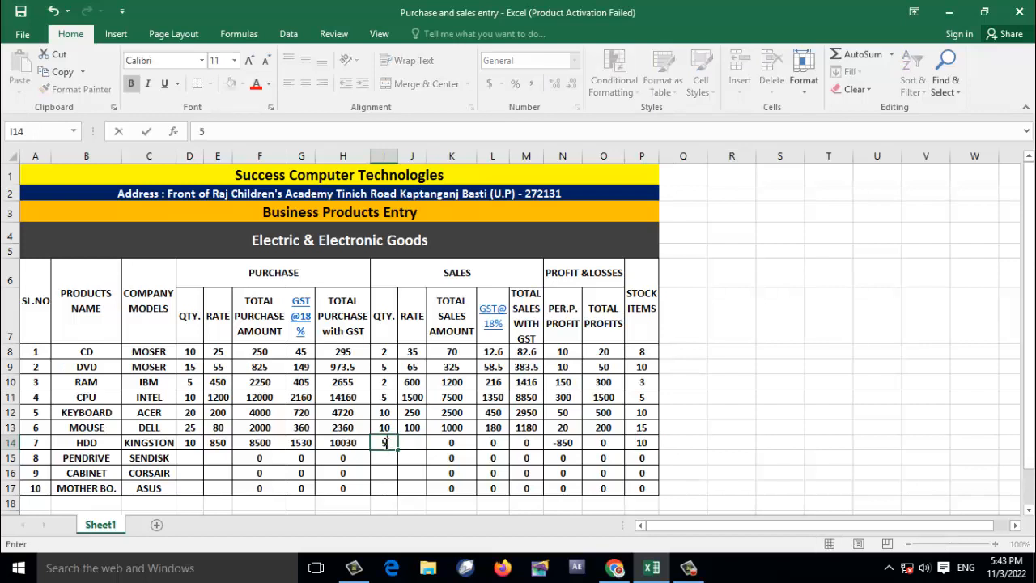
{"action": "left_click", "coordinate": [412, 441]}
{"action": "type", "text": "1050"}
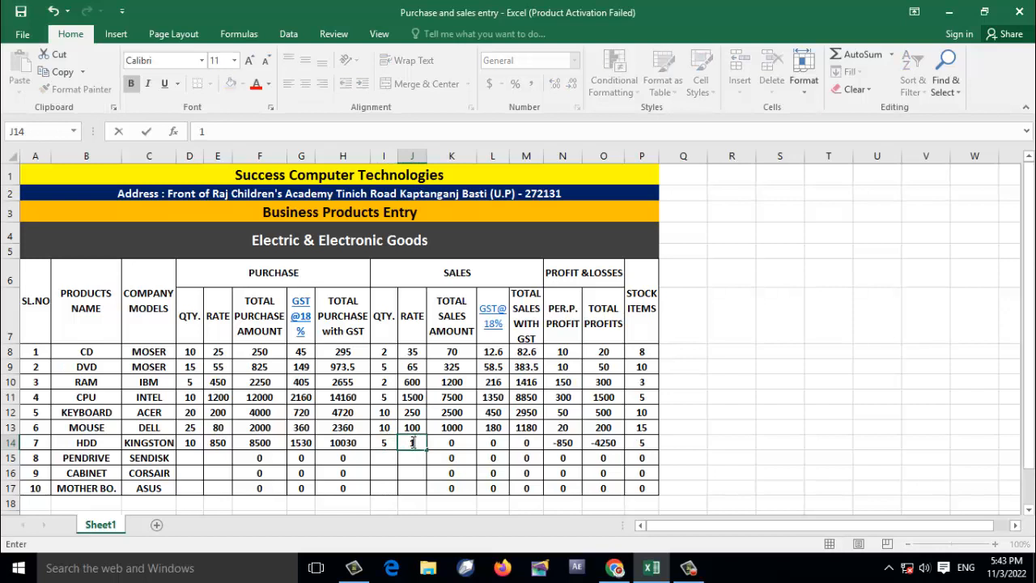
{"action": "left_click", "coordinate": [743, 443]}
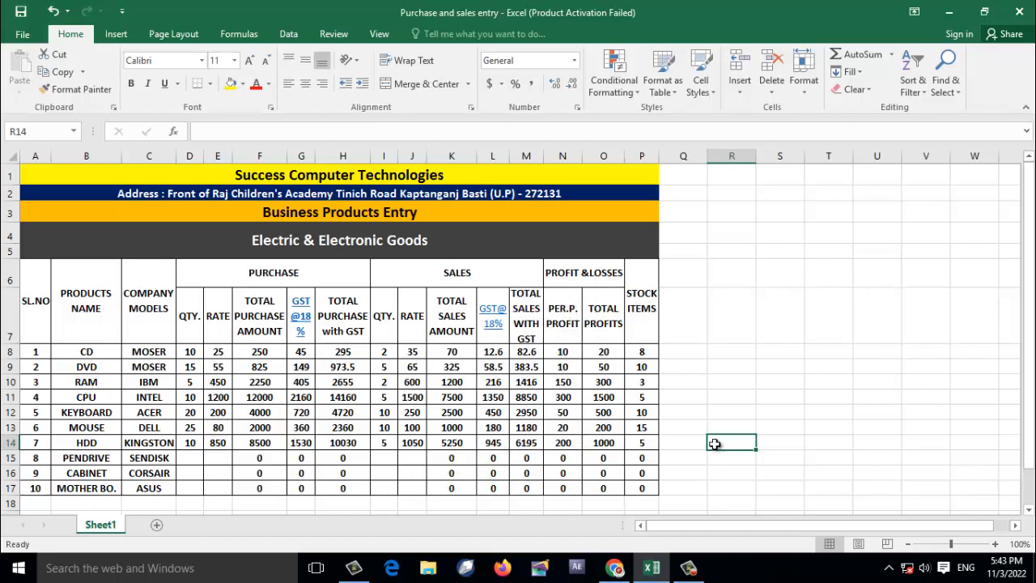
Enter a purchase quantity of 10 and a purchase rate of 200 for the PENDRIVE row.
{"action": "left_click", "coordinate": [190, 458]}
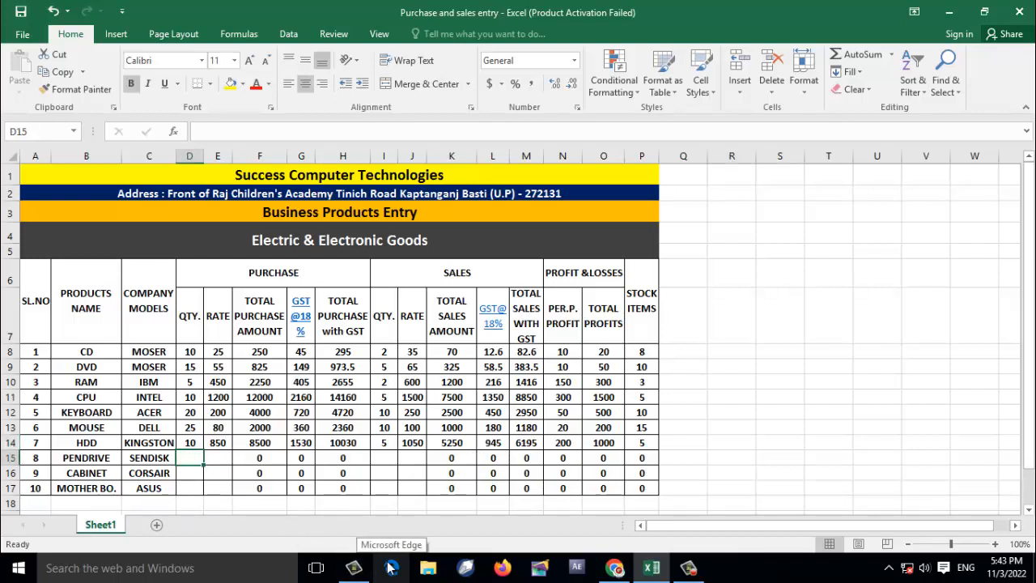
{"action": "type", "text": "10"}
{"action": "key", "text": "Tab"}
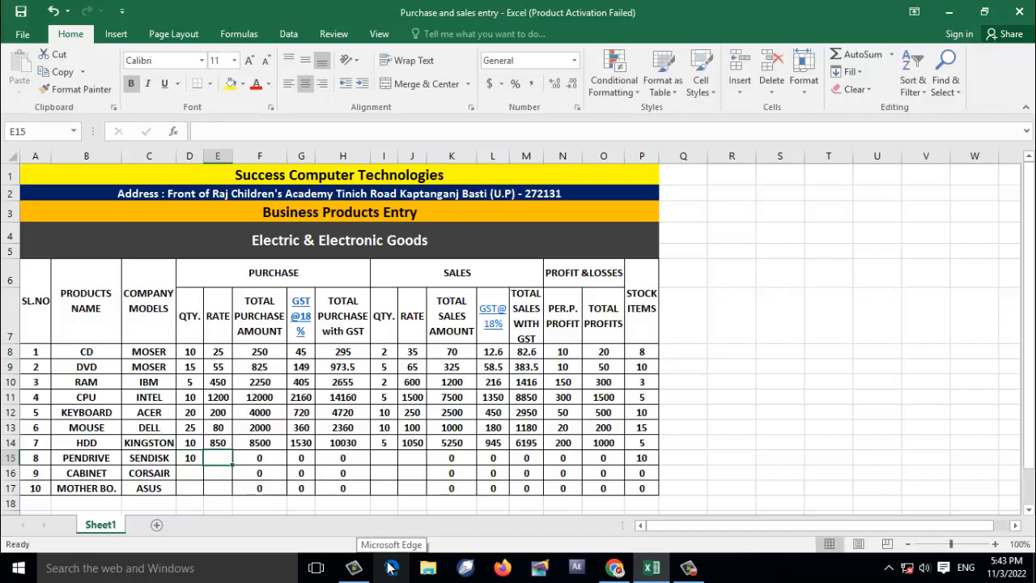
{"action": "type", "text": "200"}
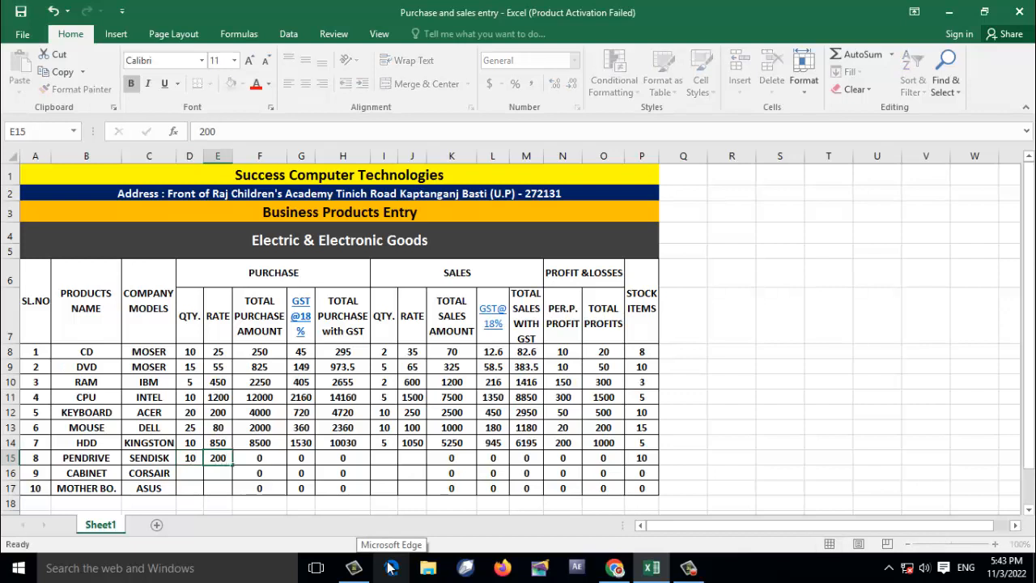
{"action": "key", "text": "Tab"}
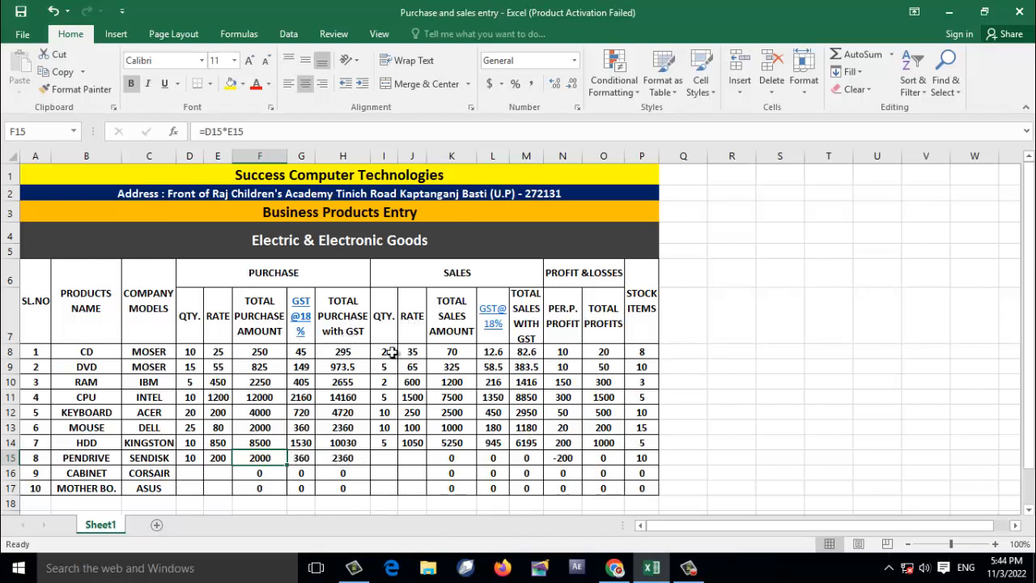
Enter a sales quantity of 3 and a sales rate of 250 for the PENDRIVE row.
{"action": "left_click", "coordinate": [379, 459]}
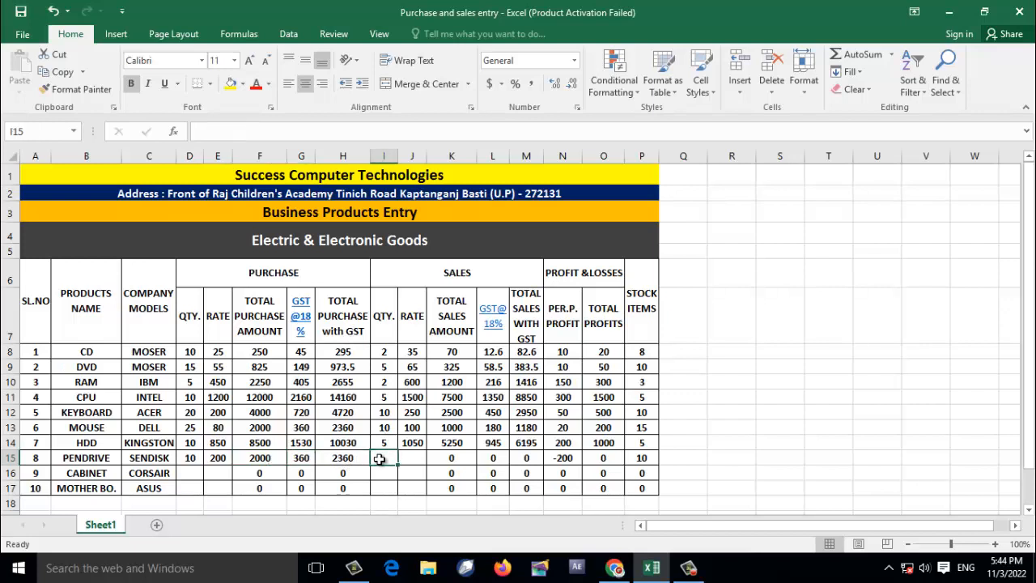
{"action": "type", "text": "3"}
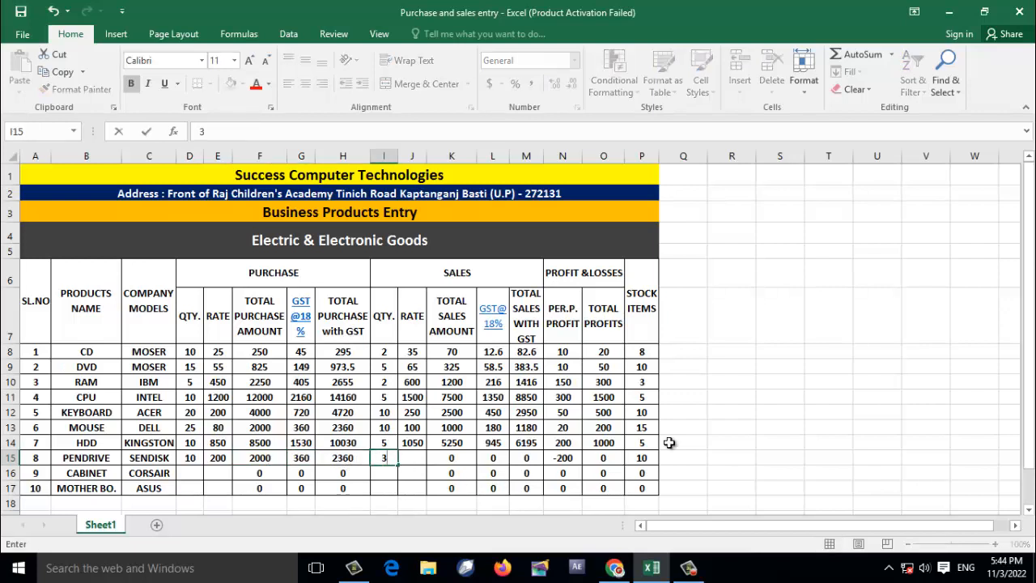
{"action": "left_click", "coordinate": [729, 428]}
{"action": "left_click", "coordinate": [411, 460]}
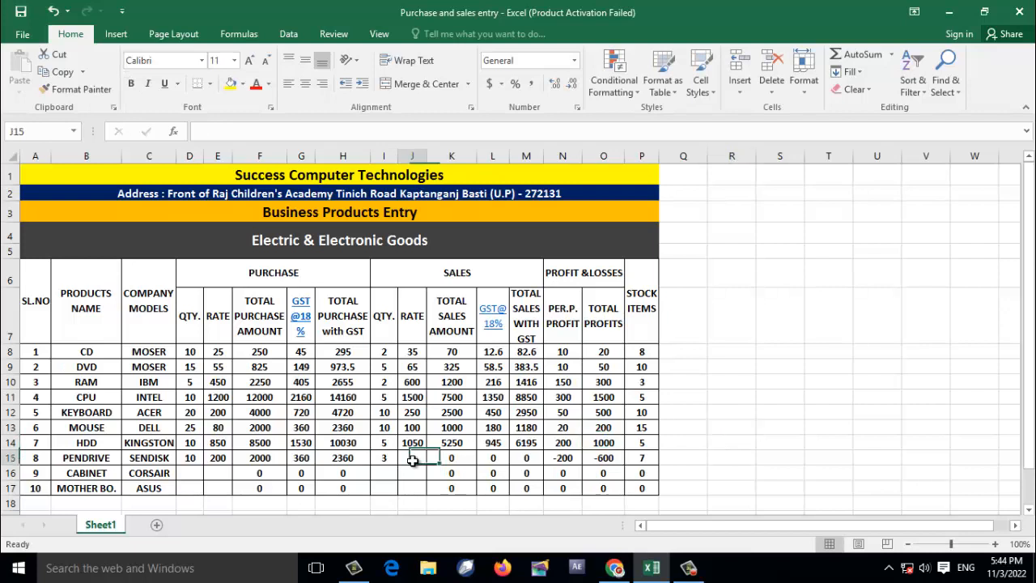
{"action": "type", "text": "250"}
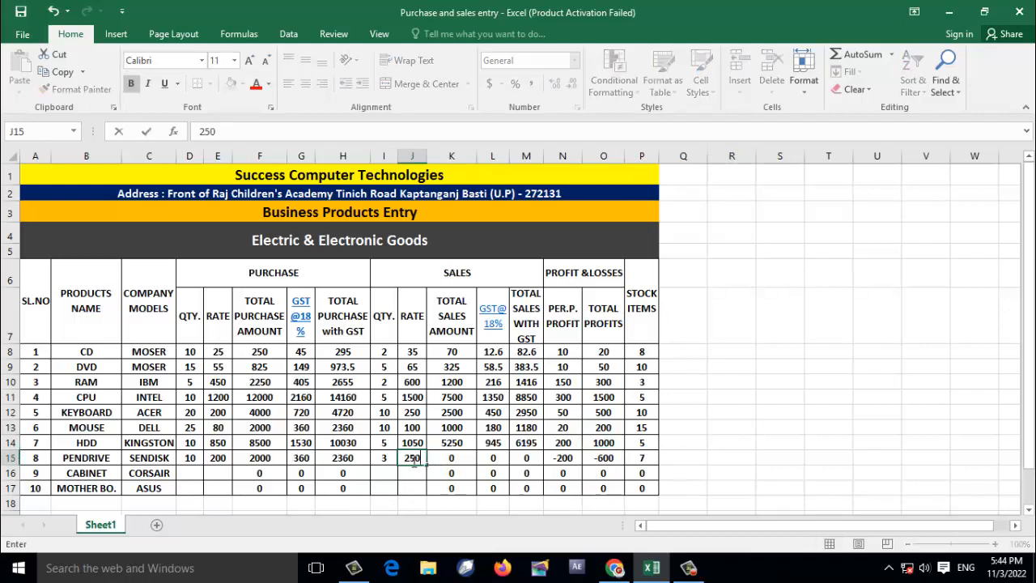
{"action": "left_click", "coordinate": [747, 444]}
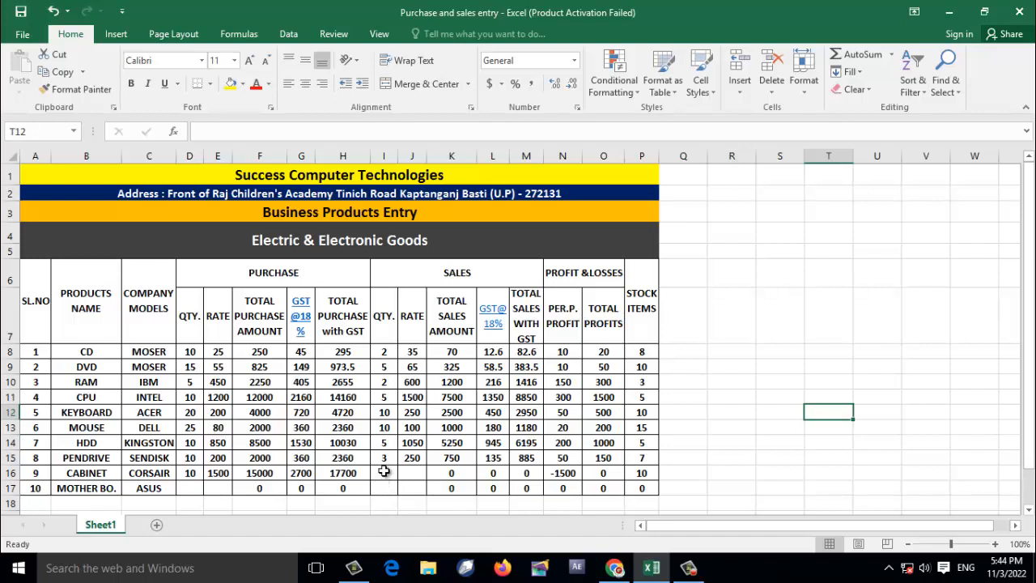
Enter a sales quantity of 3 and a sales rate of 1700 for the CABINET row.
{"action": "left_click", "coordinate": [385, 471]}
{"action": "double_click", "coordinate": [385, 471]}
{"action": "type", "text": "3"}
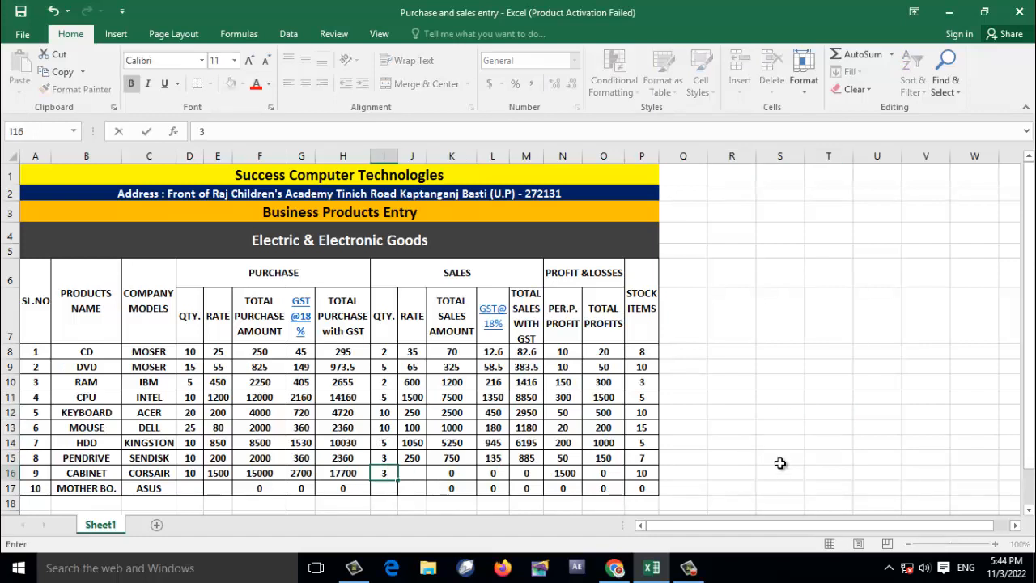
{"action": "left_click", "coordinate": [414, 473]}
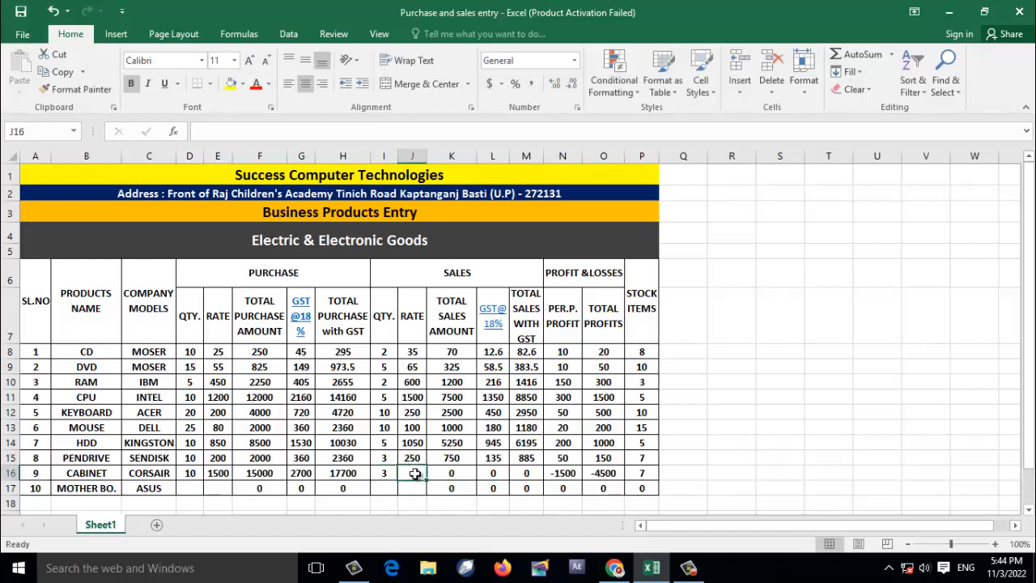
{"action": "type", "text": "1700"}
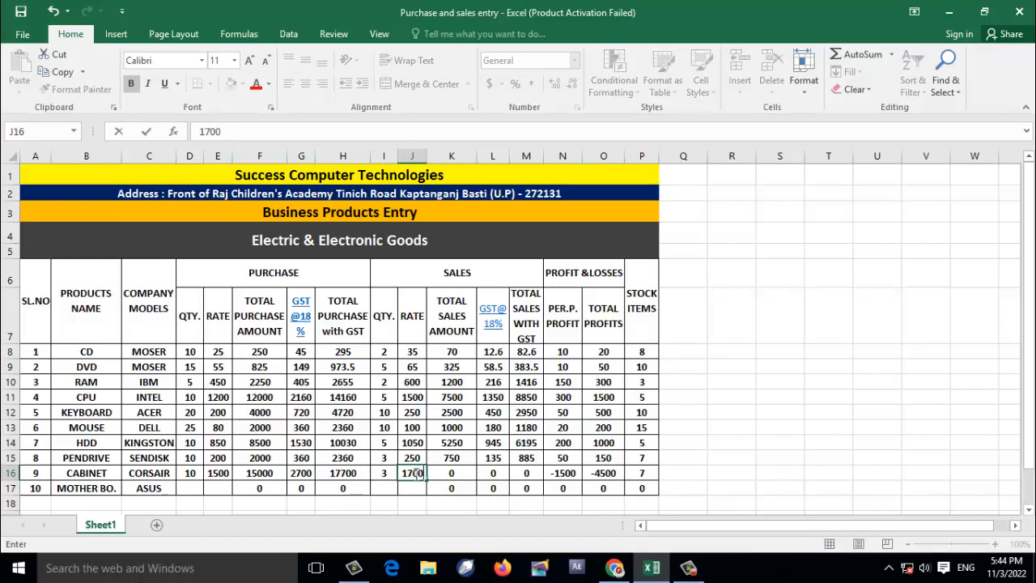
{"action": "left_click", "coordinate": [779, 450]}
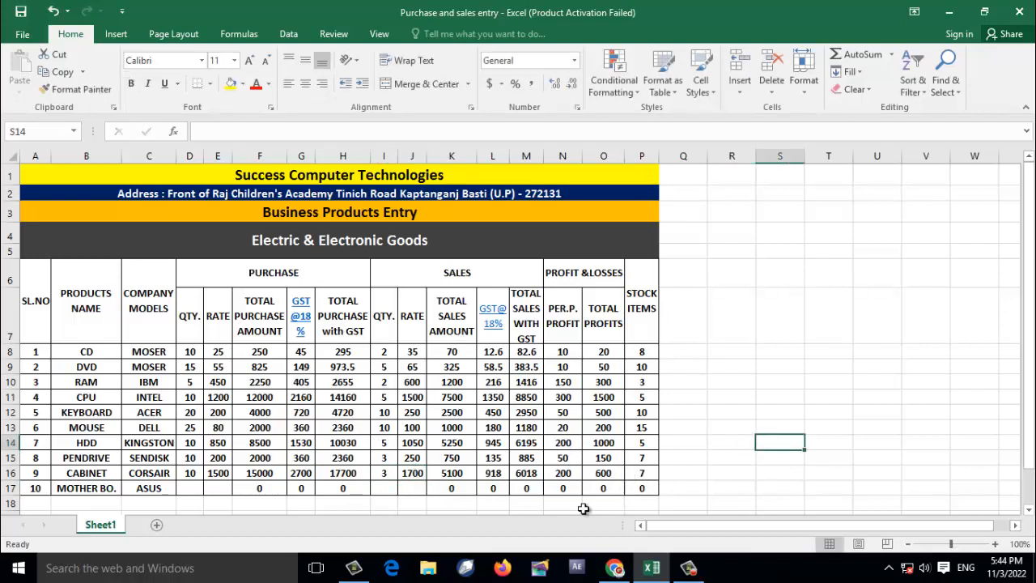
Enter a purchase quantity of 5 and a purchase rate of 2100 for the MOTHER BO. row.
{"action": "left_click", "coordinate": [191, 486]}
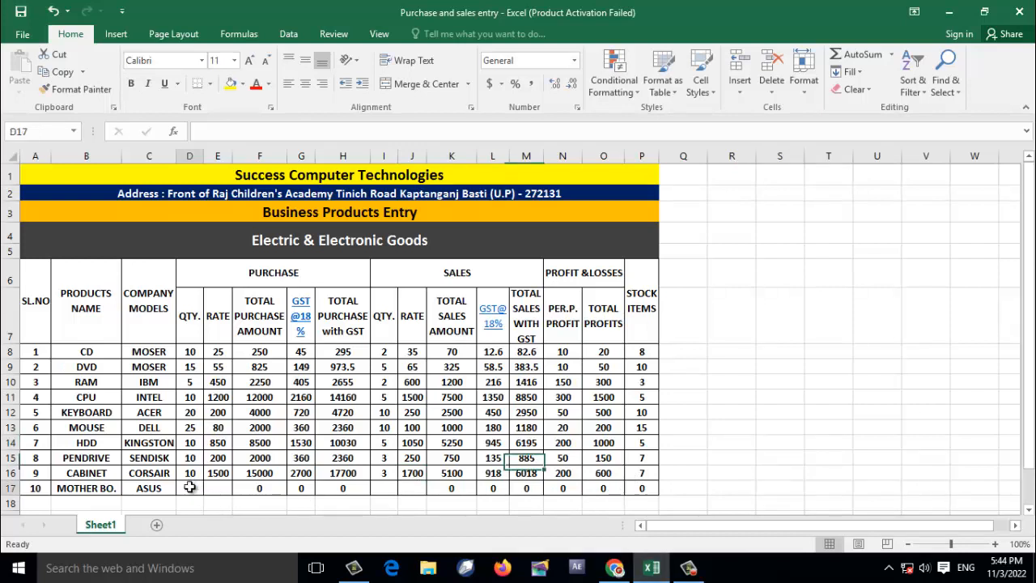
{"action": "type", "text": "5"}
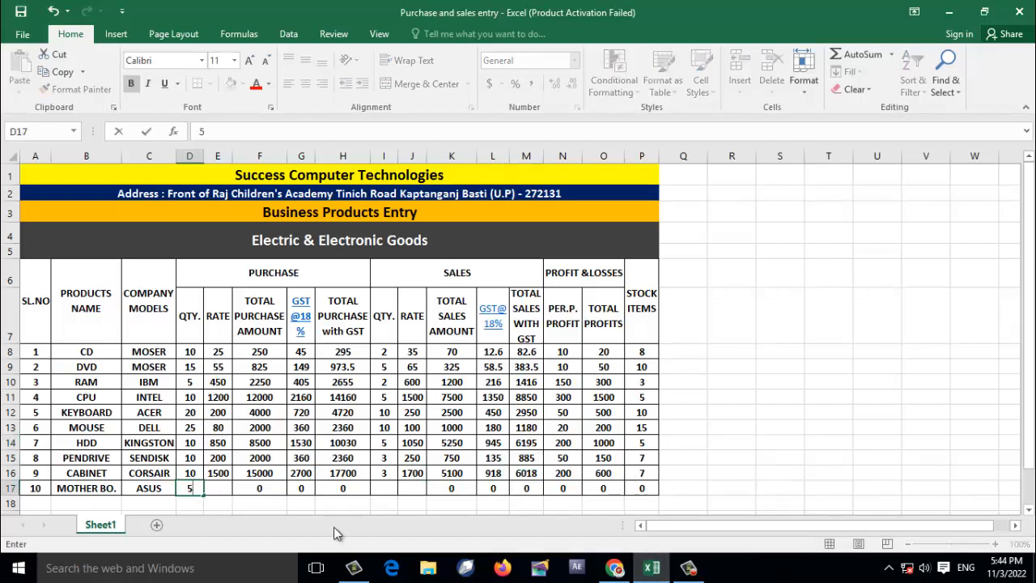
{"action": "key", "text": "Tab"}
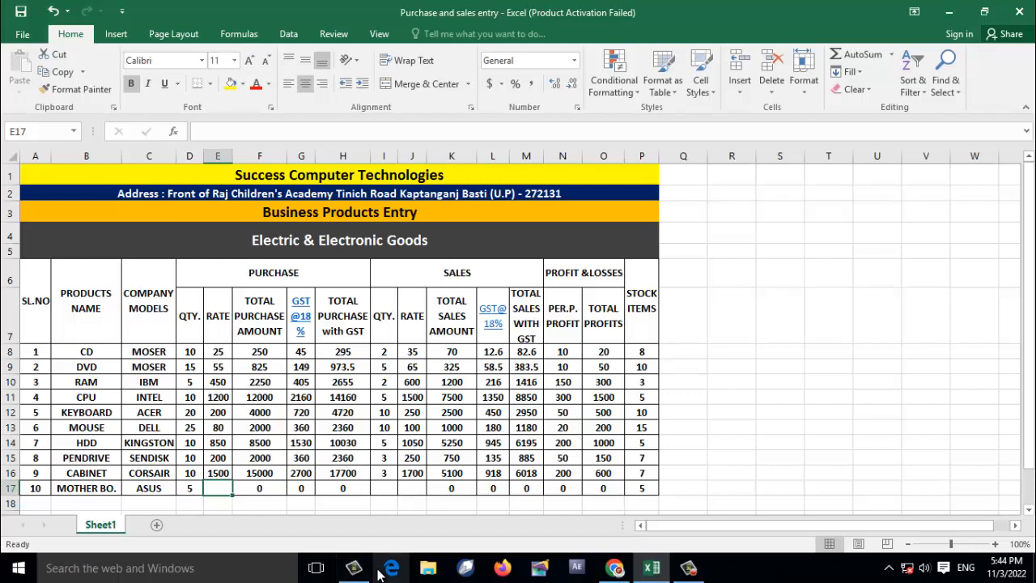
{"action": "type", "text": "2100"}
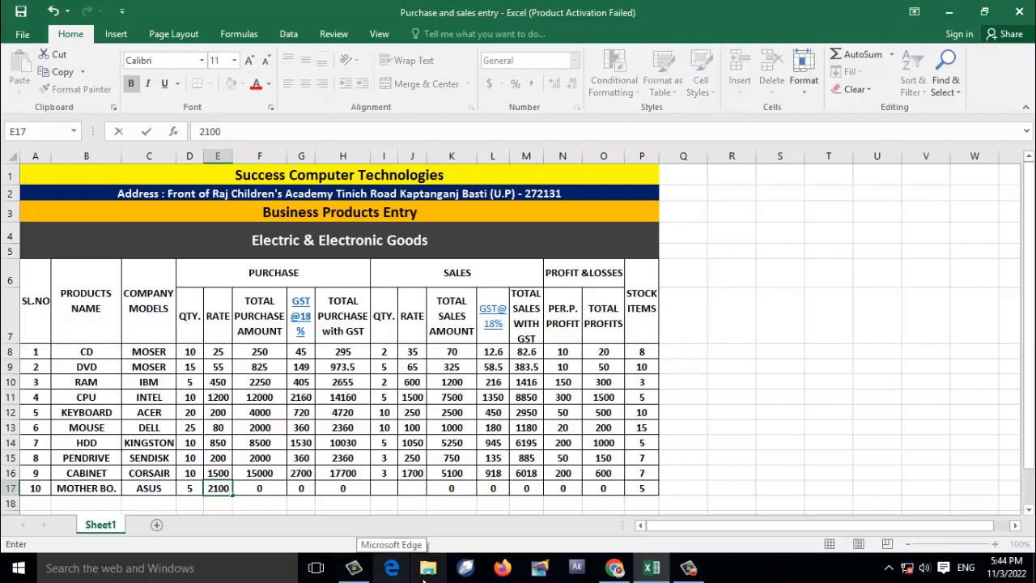
{"action": "left_click", "coordinate": [762, 442]}
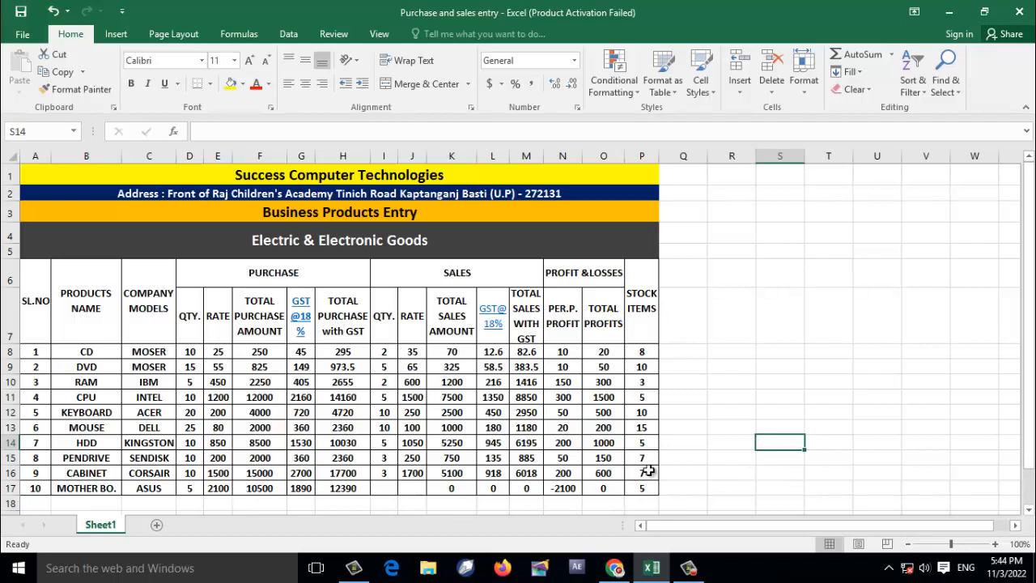
Enter a sales quantity of 3 and a sales rate of 2400 for the MOTHER BO. row.
{"action": "left_click", "coordinate": [385, 489]}
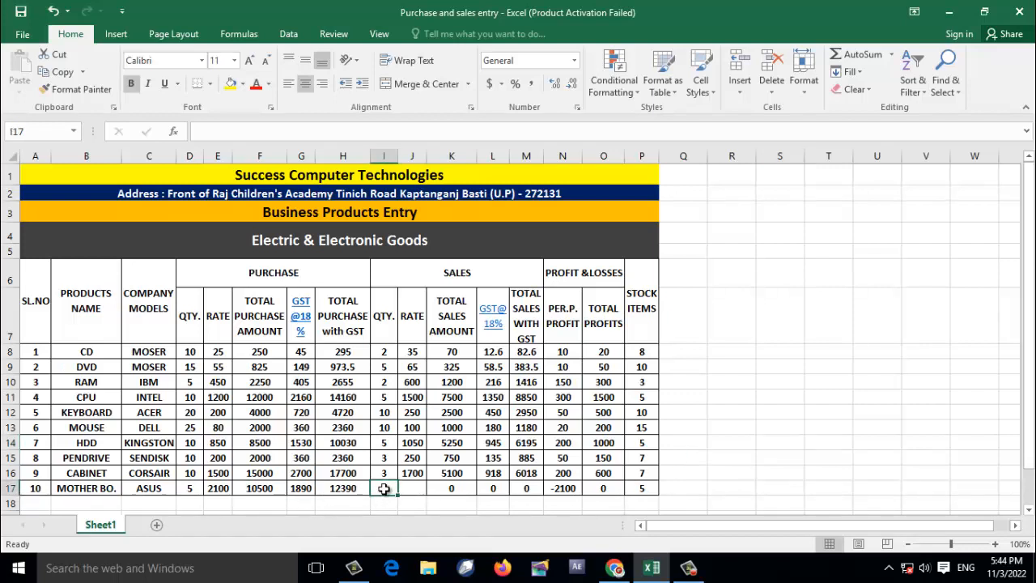
{"action": "type", "text": "3"}
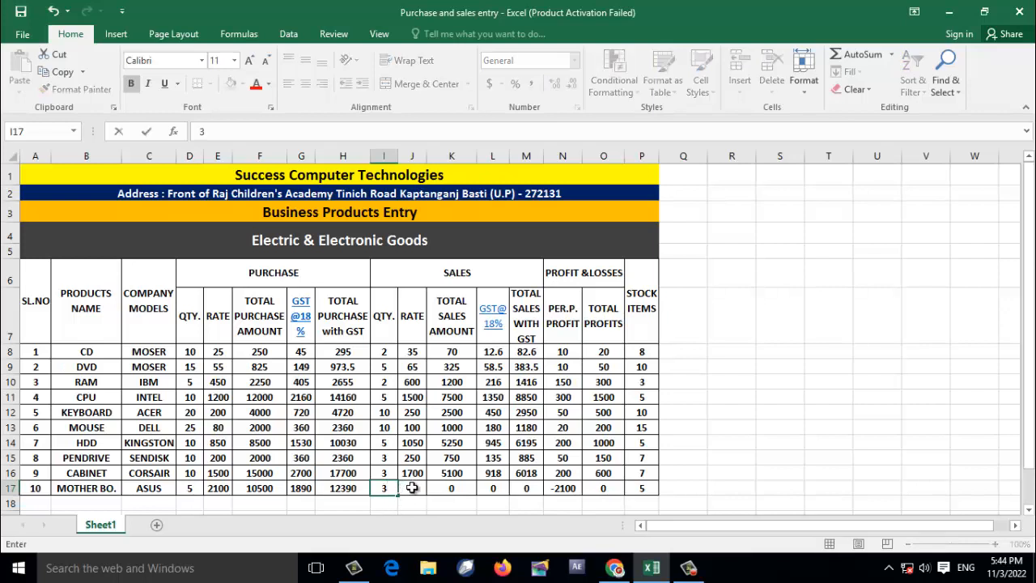
{"action": "left_click", "coordinate": [412, 488]}
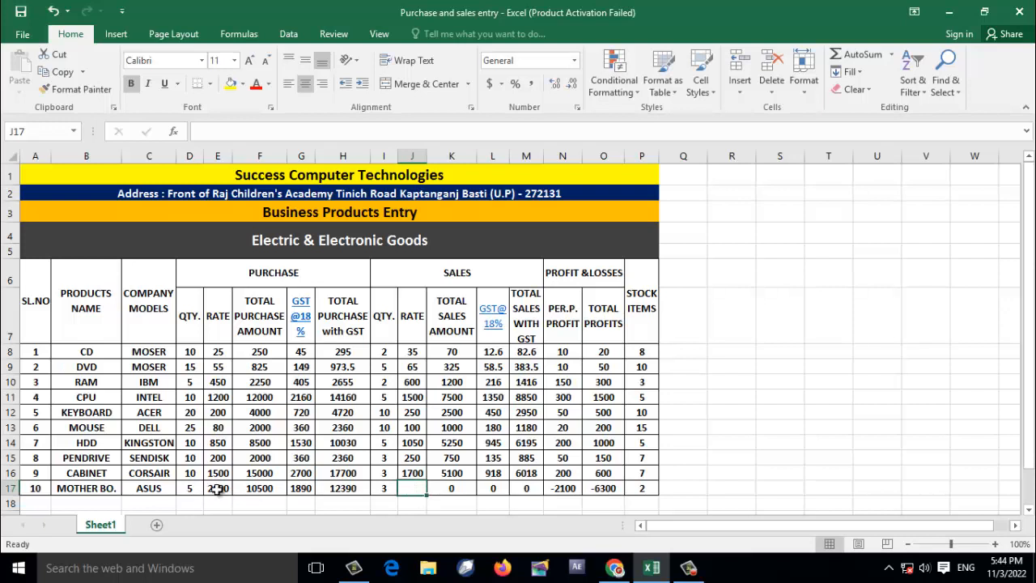
{"action": "type", "text": "2400"}
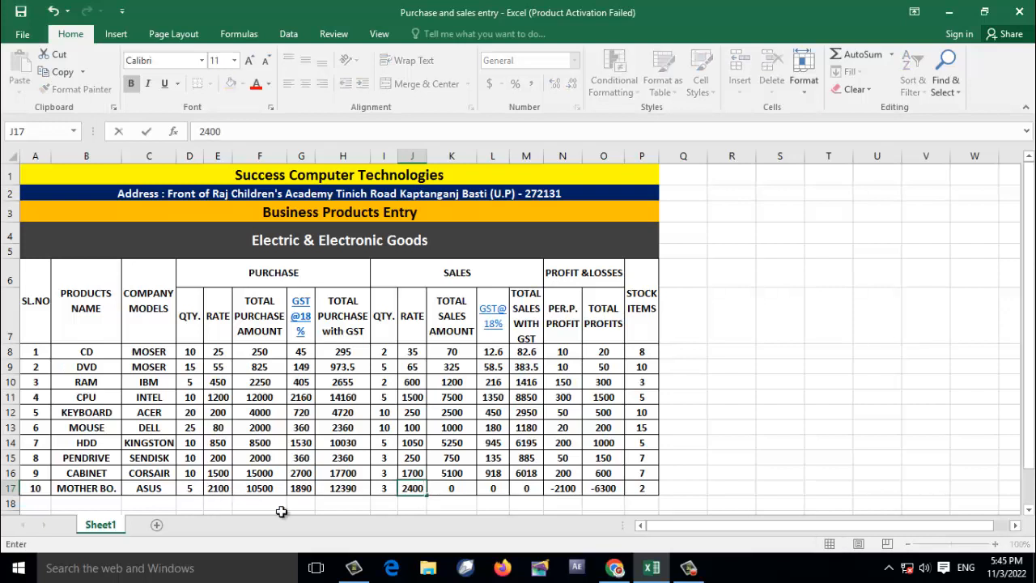
{"action": "left_click", "coordinate": [728, 452]}
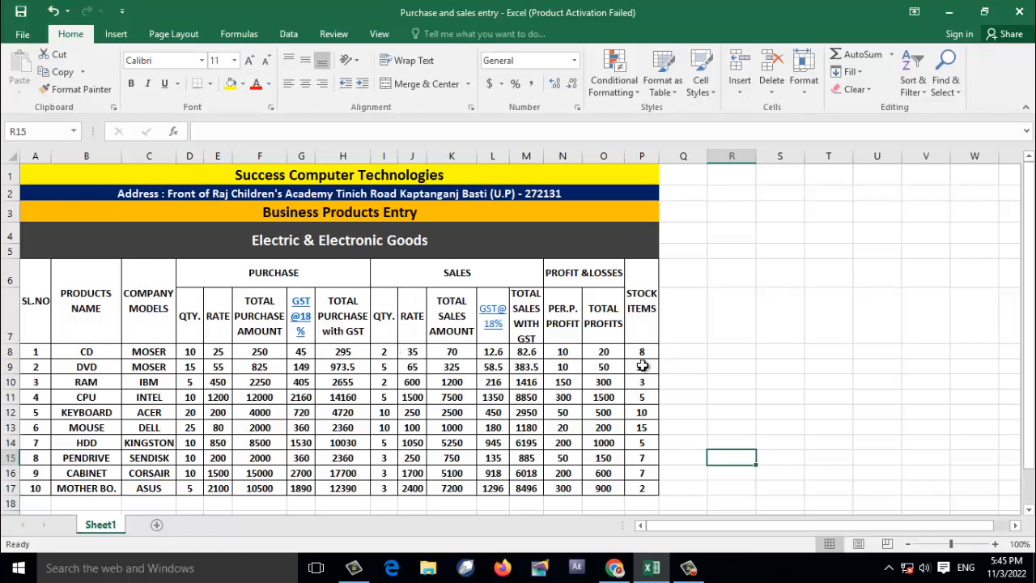
Highlight stock item values greater than 10 in P8:P17 with Green Fill with Dark Green Text.
{"action": "scroll", "coordinate": [580, 441], "scroll_direction": "down", "scroll_amount": 4}
{"action": "scroll", "coordinate": [580, 442], "scroll_direction": "up", "scroll_amount": 4}
{"action": "left_click_drag", "start_coordinate": [641, 349], "coordinate": [638, 487]}
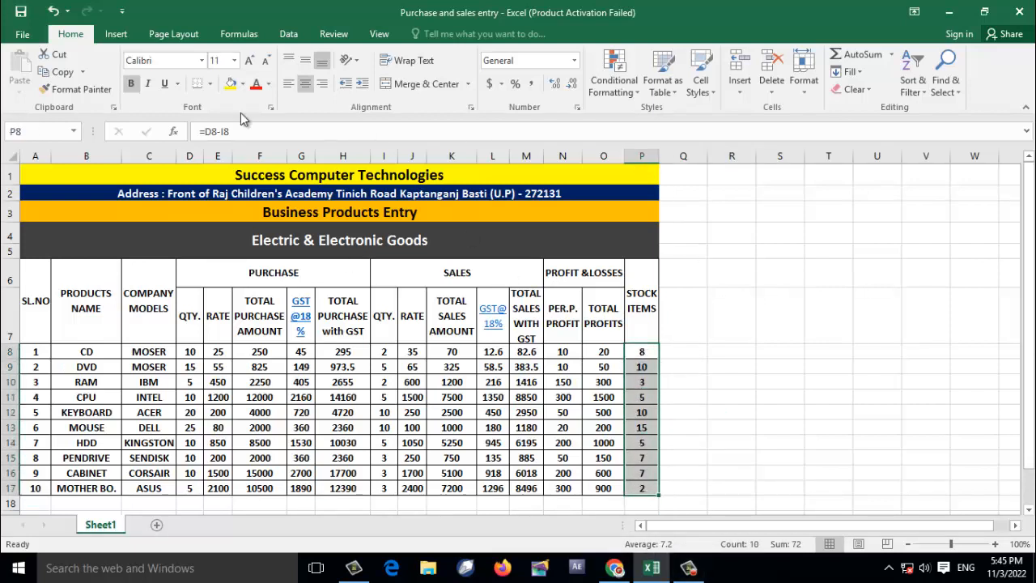
{"action": "left_click", "coordinate": [114, 34]}
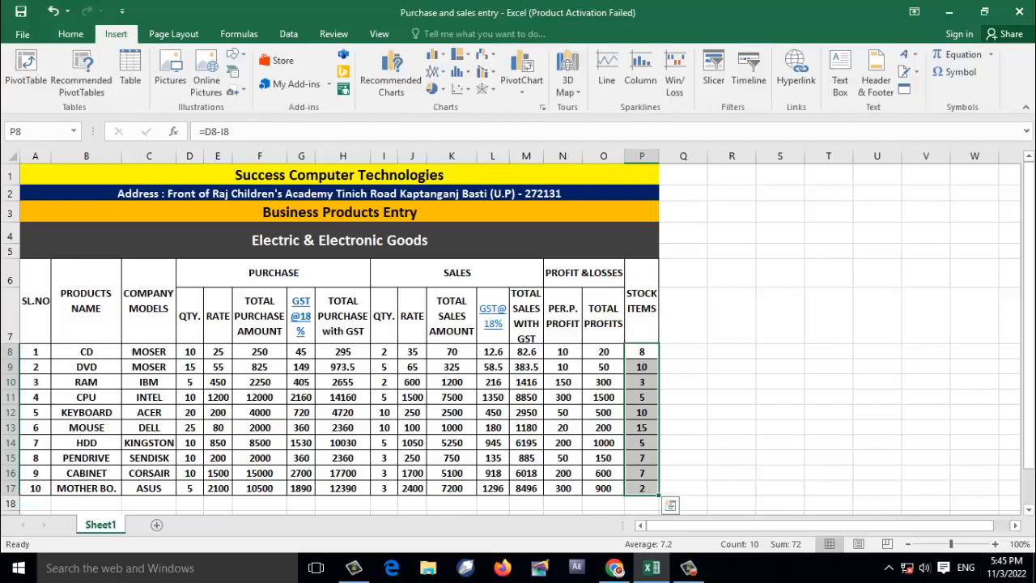
{"action": "left_click", "coordinate": [71, 34]}
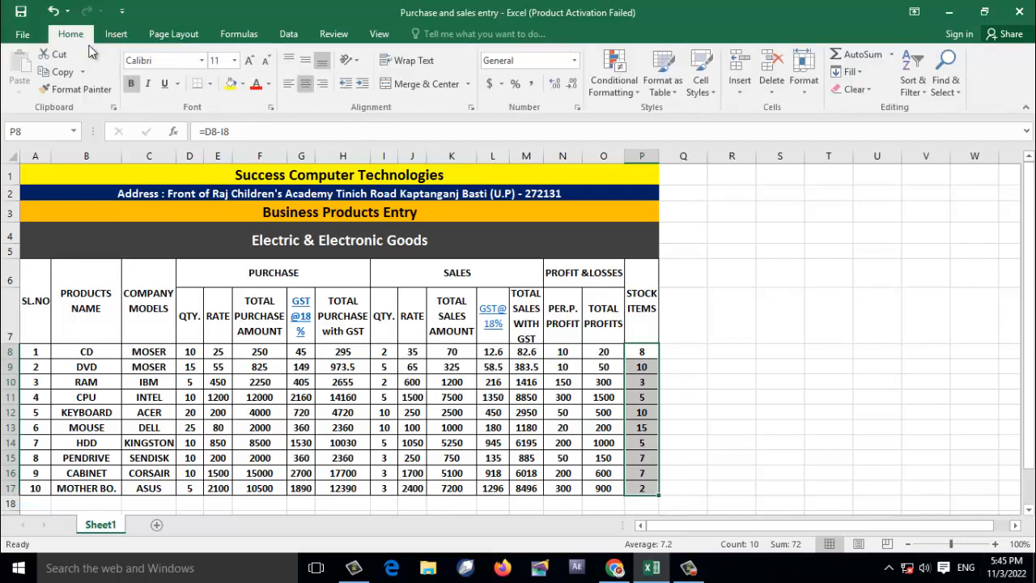
{"action": "left_click", "coordinate": [638, 90]}
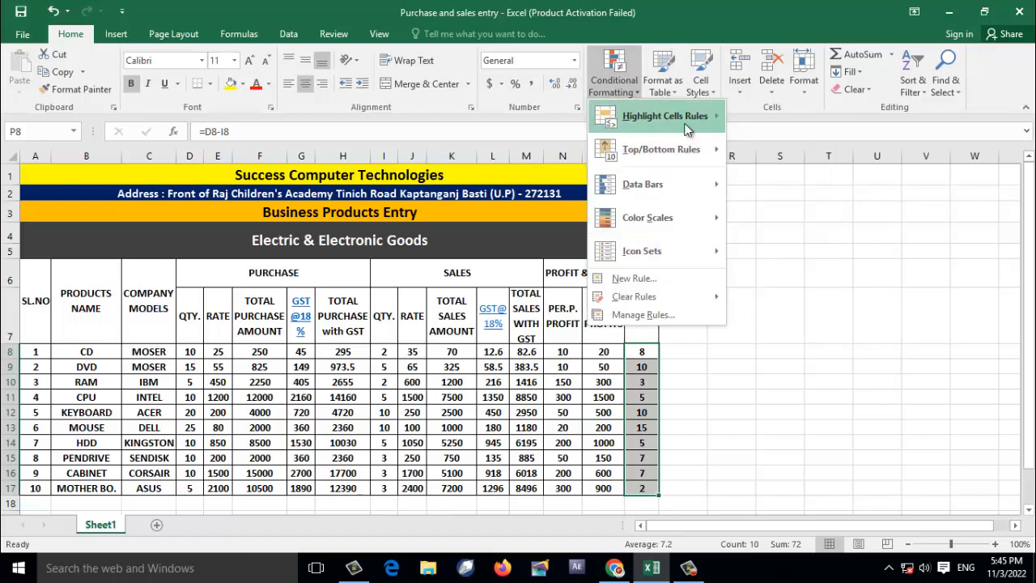
{"action": "mouse_move", "coordinate": [685, 128]}
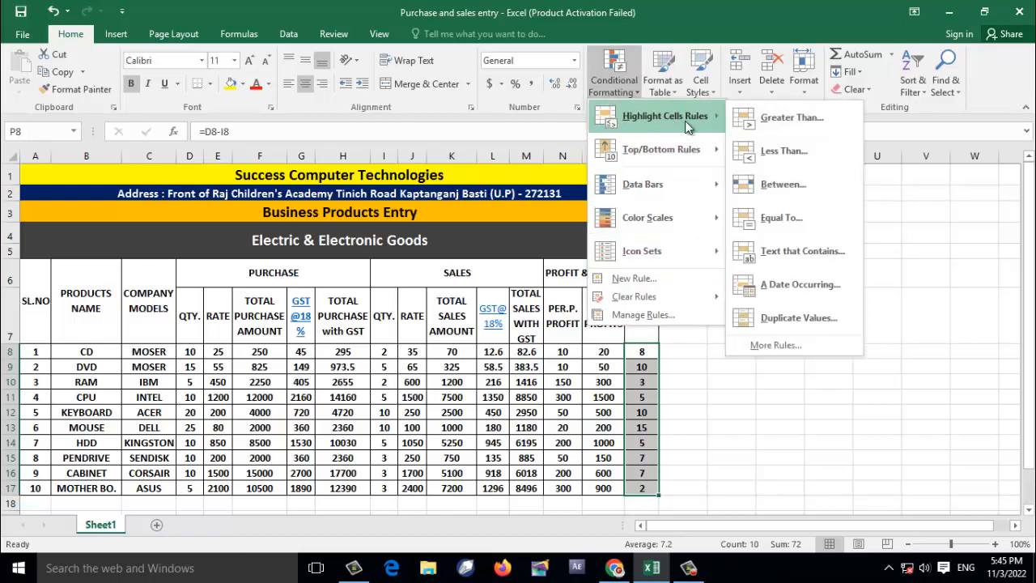
{"action": "left_click", "coordinate": [769, 120]}
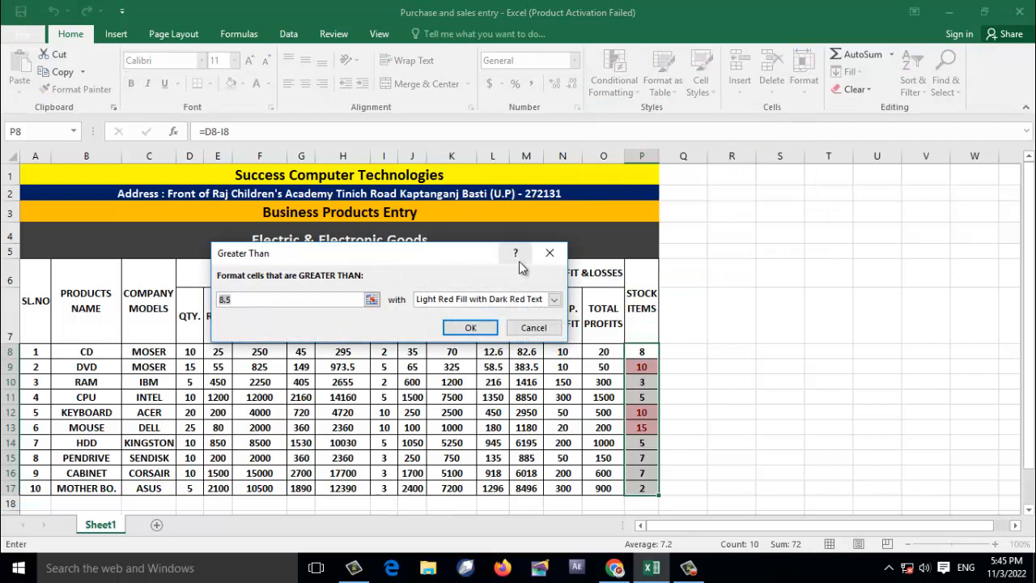
{"action": "left_click_drag", "start_coordinate": [521, 261], "coordinate": [847, 222]}
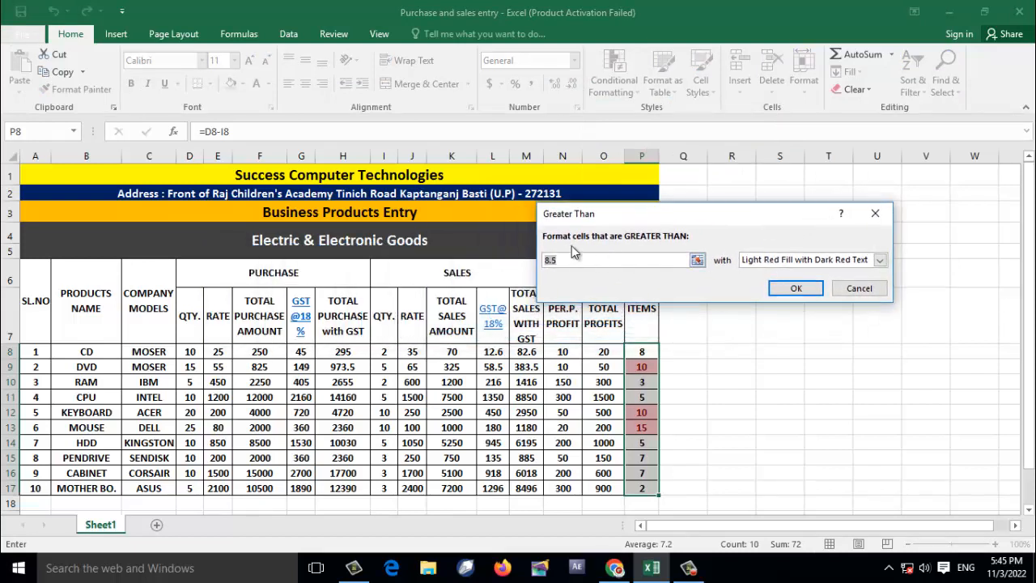
{"action": "left_click", "coordinate": [613, 259]}
{"action": "key", "text": "BackSpace"}
{"action": "type", "text": "1"}
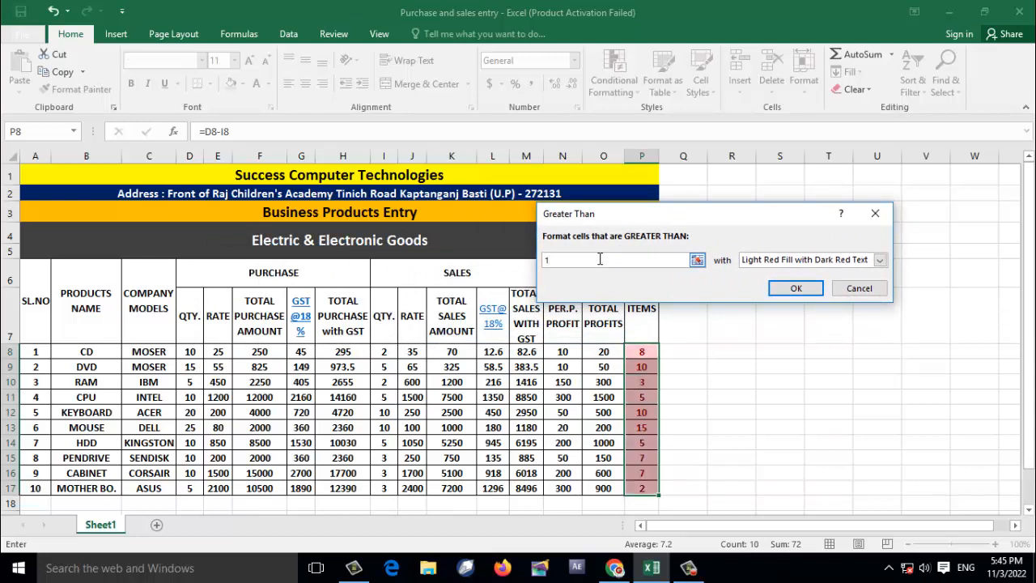
{"action": "type", "text": "0"}
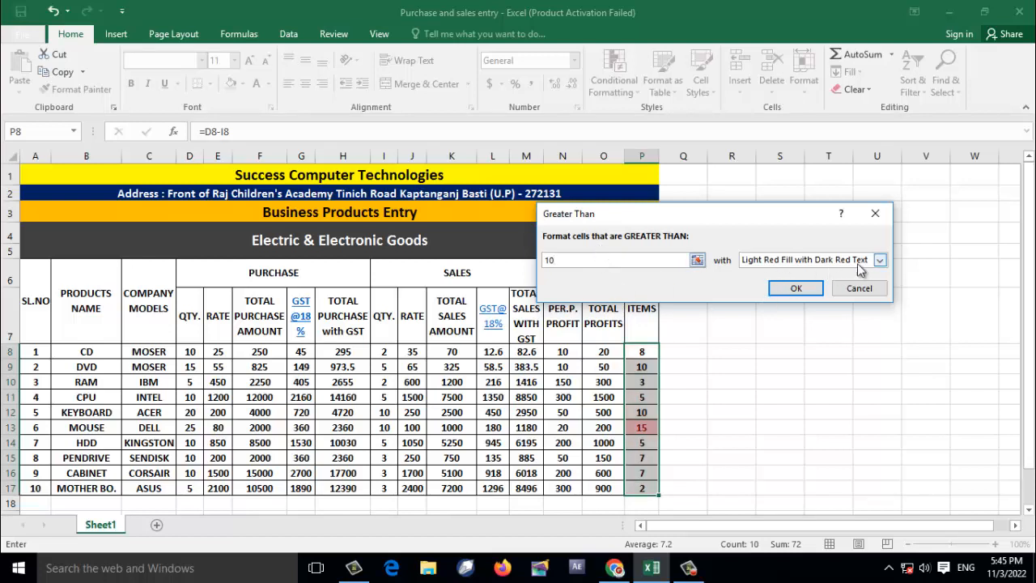
{"action": "left_click", "coordinate": [879, 261]}
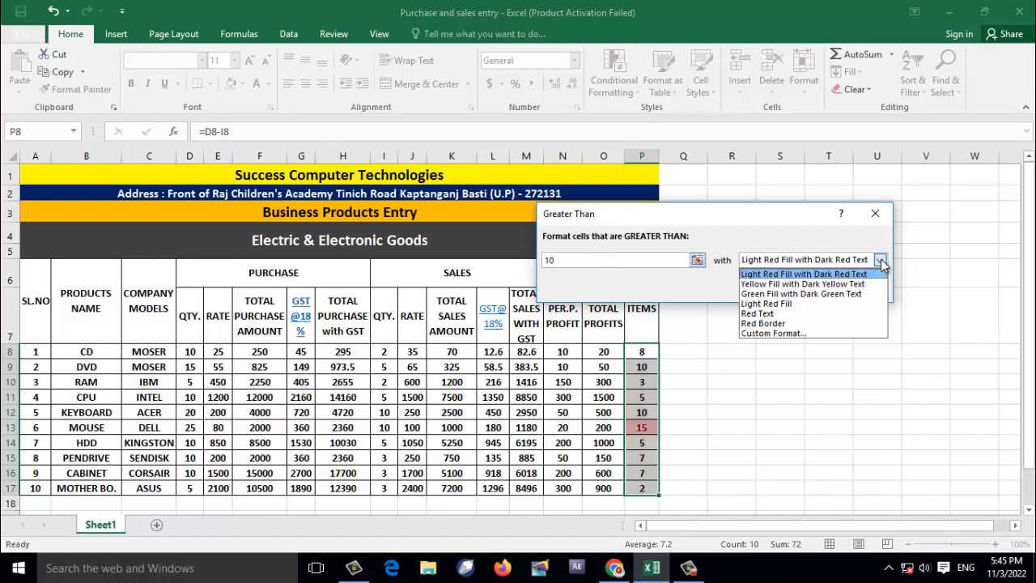
{"action": "left_click", "coordinate": [791, 293]}
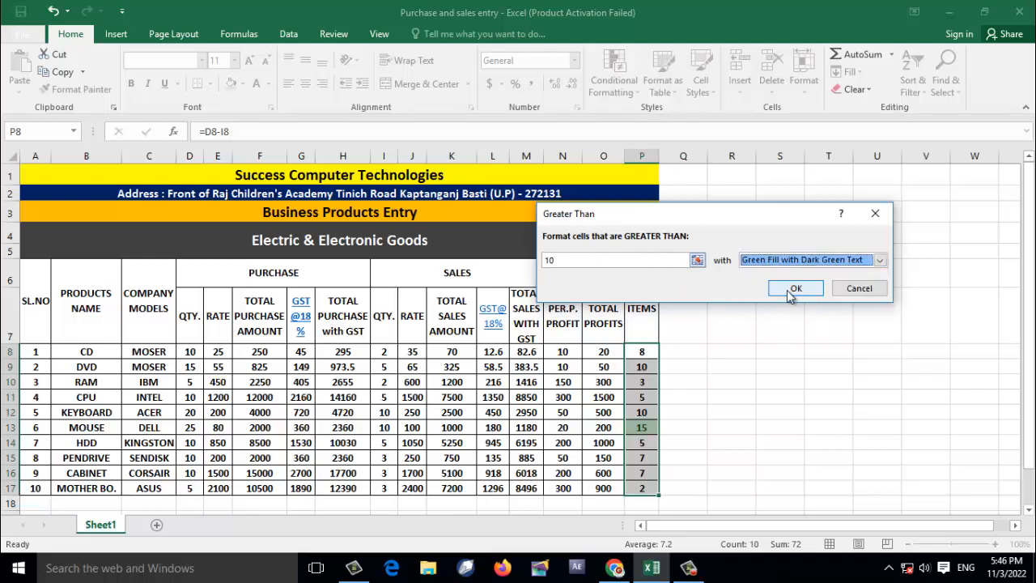
{"action": "left_click", "coordinate": [794, 290]}
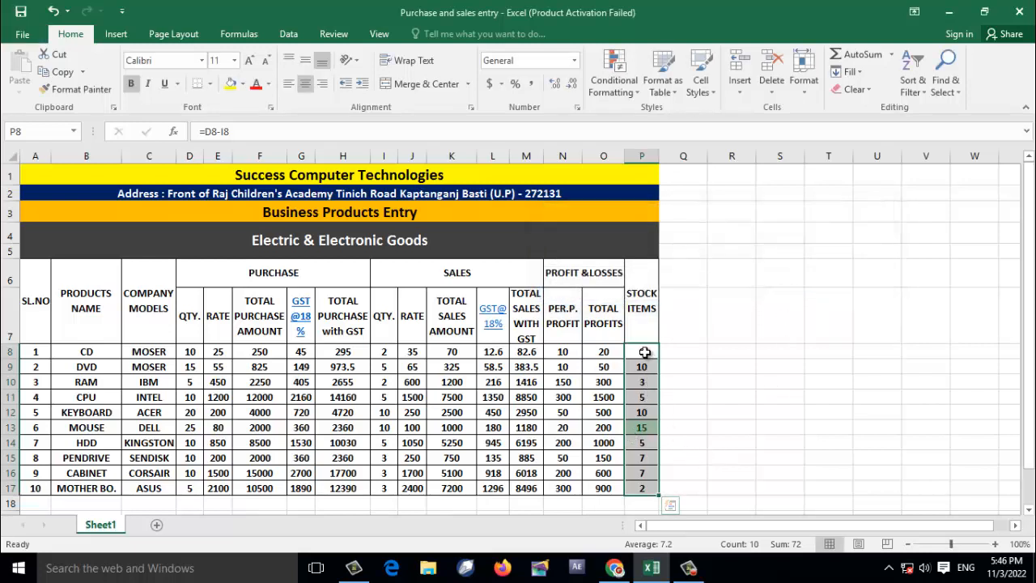
Highlight stock item values less than 10 in P8:P17 with Light Red Fill with Dark Red Text.
{"action": "left_click_drag", "start_coordinate": [644, 353], "coordinate": [641, 488]}
{"action": "left_click", "coordinate": [617, 84]}
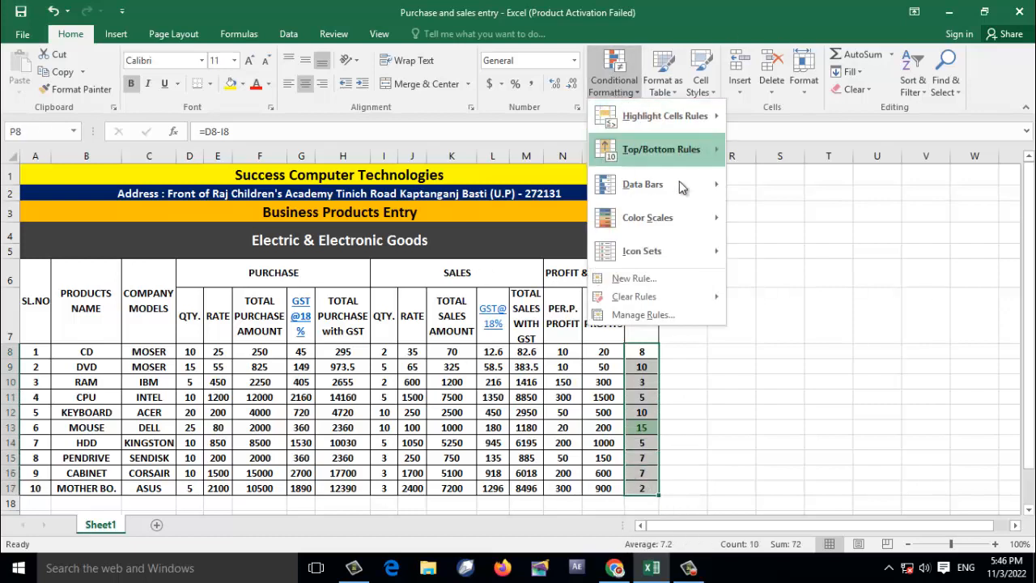
{"action": "mouse_move", "coordinate": [691, 120]}
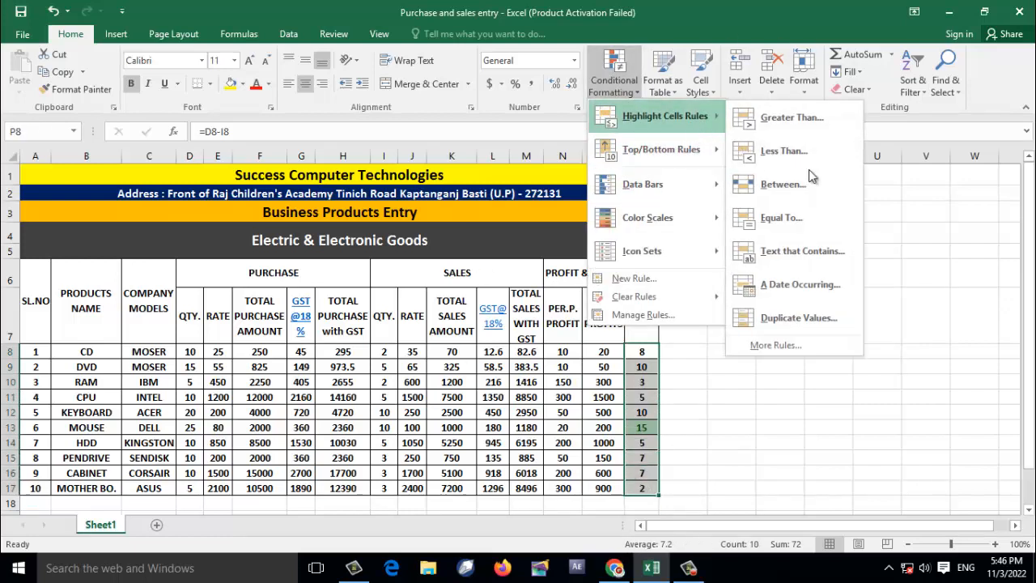
{"action": "left_click", "coordinate": [783, 152]}
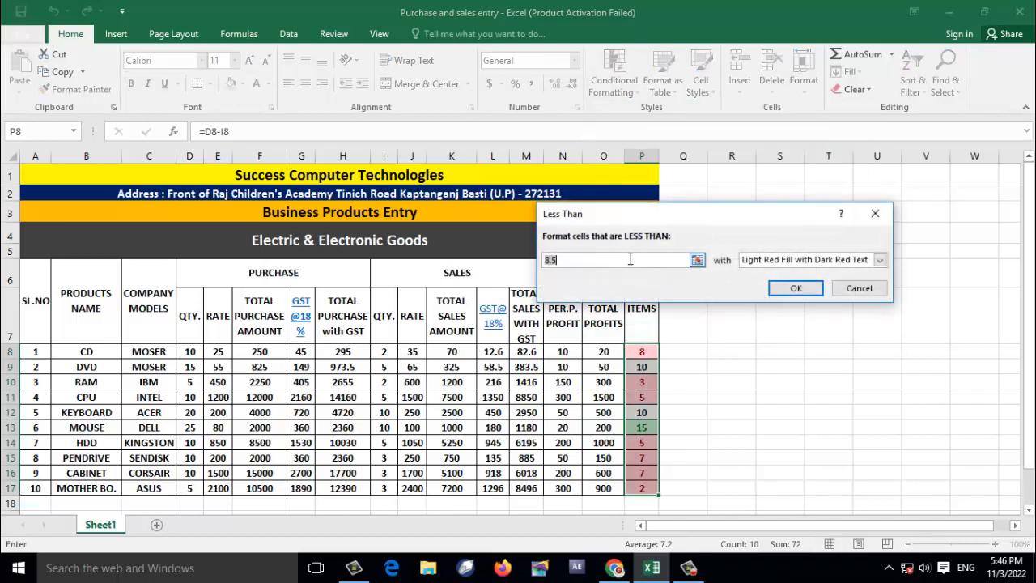
{"action": "key", "text": "BackSpace"}
{"action": "type", "text": "10"}
{"action": "left_click", "coordinate": [880, 262]}
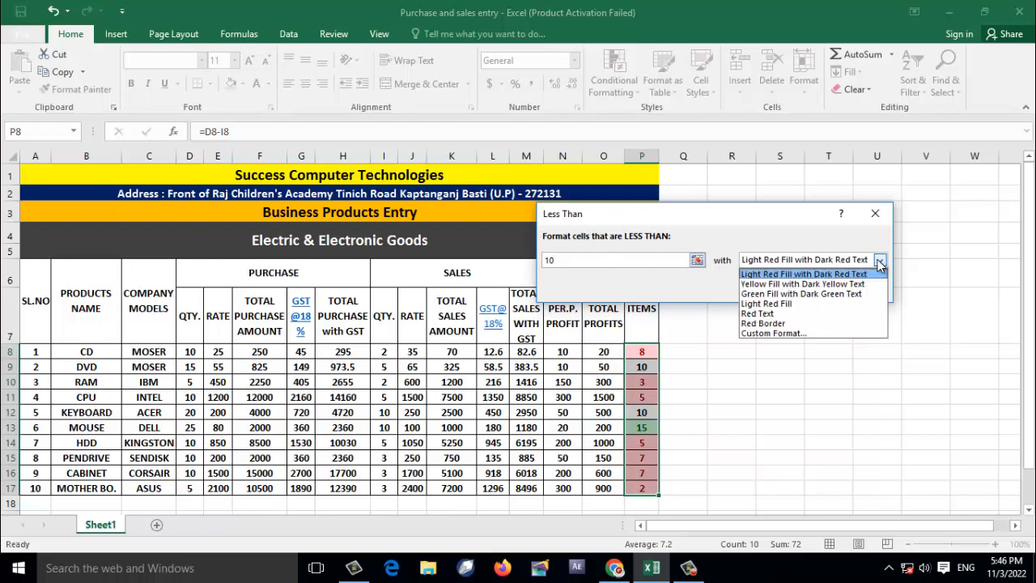
{"action": "left_click", "coordinate": [880, 263]}
{"action": "left_click", "coordinate": [797, 285]}
{"action": "left_click", "coordinate": [780, 369]}
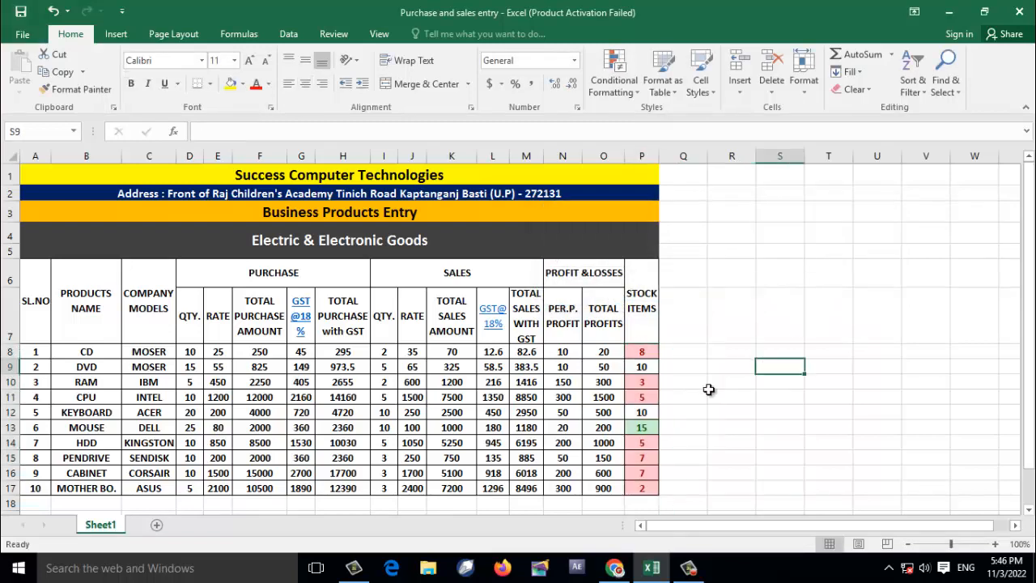
Review the product table and the highlighting in the stock items column.
{"action": "scroll", "coordinate": [492, 375], "scroll_direction": "down", "scroll_amount": 4}
{"action": "scroll", "coordinate": [492, 374], "scroll_direction": "up", "scroll_amount": 4}
{"action": "scroll", "coordinate": [461, 375], "scroll_direction": "down", "scroll_amount": 1}
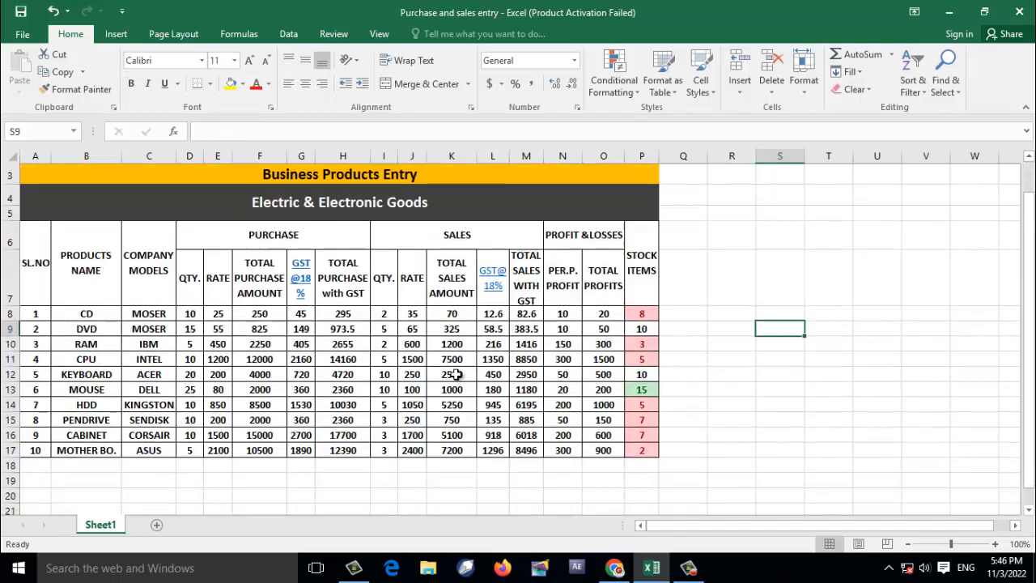
{"action": "scroll", "coordinate": [456, 374], "scroll_direction": "up", "scroll_amount": 1}
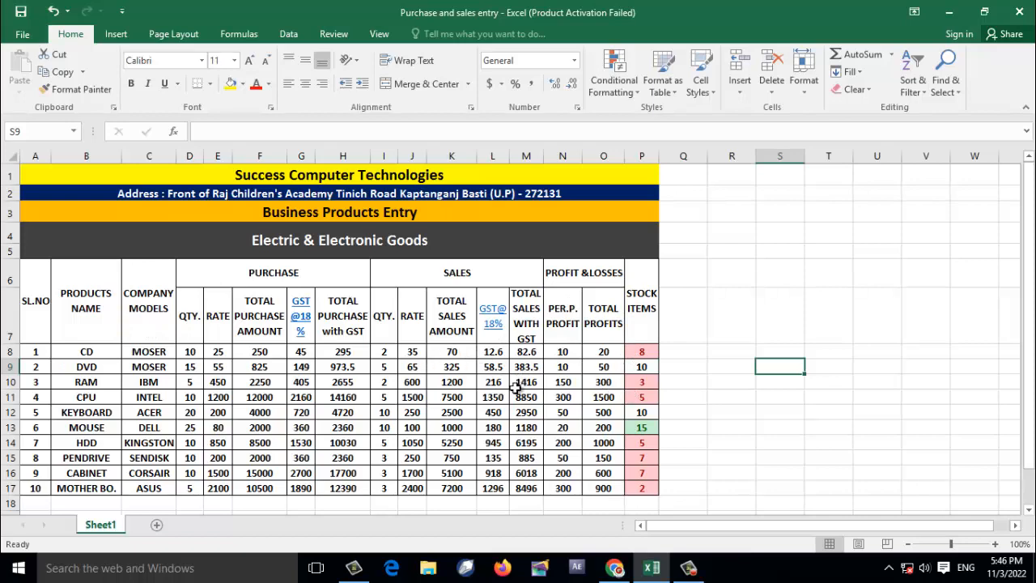
{"action": "scroll", "coordinate": [504, 397], "scroll_direction": "down", "scroll_amount": 1}
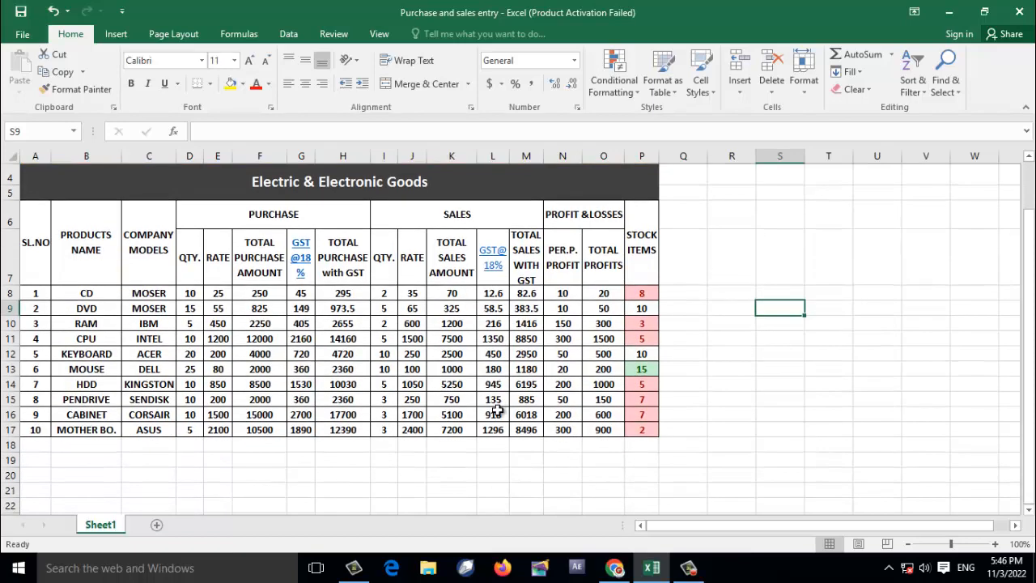
{"action": "scroll", "coordinate": [500, 411], "scroll_direction": "up", "scroll_amount": 1}
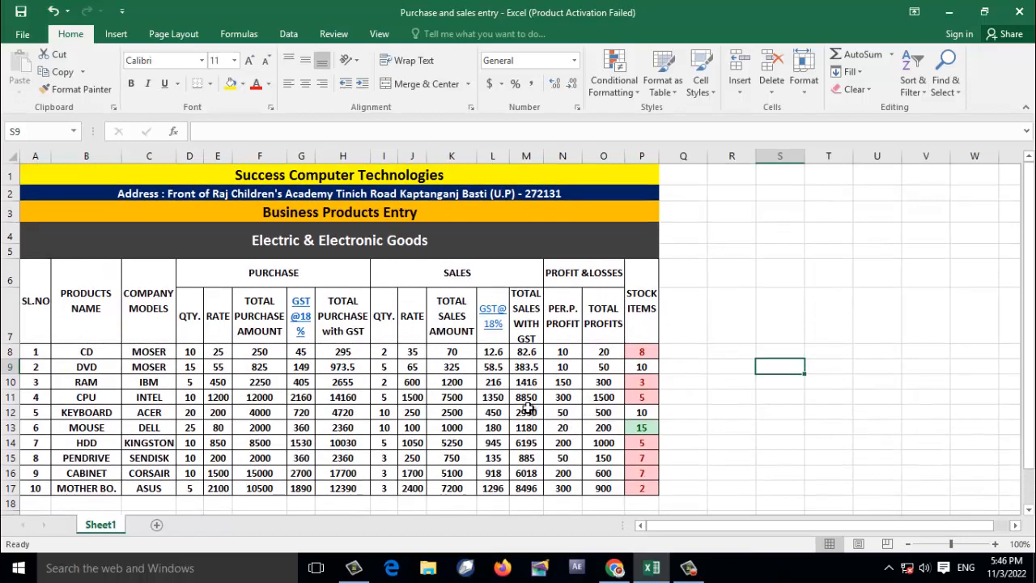
{"action": "scroll", "coordinate": [533, 421], "scroll_direction": "down", "scroll_amount": 2}
{"action": "scroll", "coordinate": [532, 420], "scroll_direction": "up", "scroll_amount": 2}
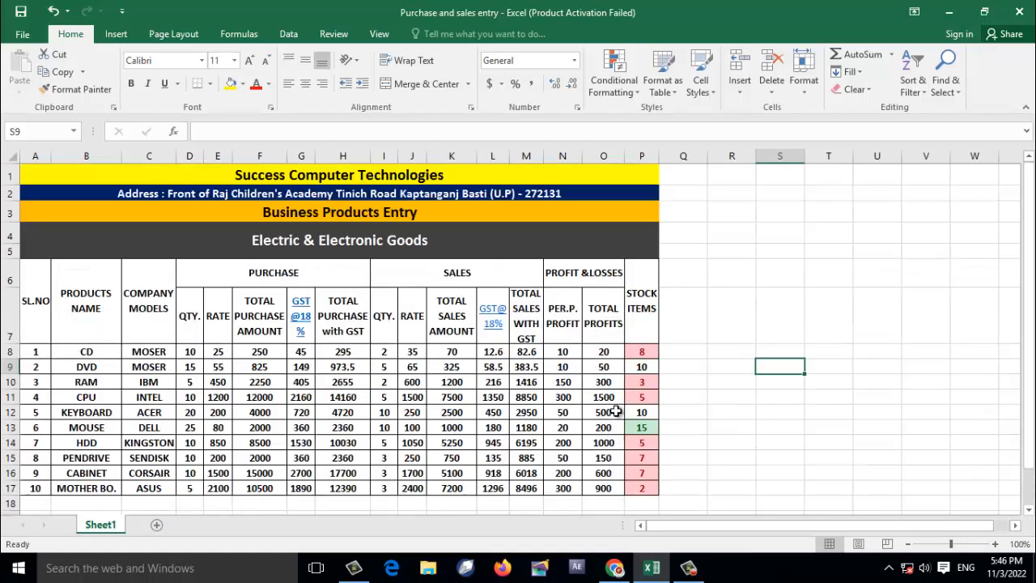
Enter the label TOTAL in L18 below the table, and merge and center it across L18:M18.
{"action": "scroll", "coordinate": [623, 428], "scroll_direction": "down", "scroll_amount": 1}
{"action": "scroll", "coordinate": [626, 430], "scroll_direction": "down", "scroll_amount": 1}
{"action": "scroll", "coordinate": [599, 437], "scroll_direction": "up", "scroll_amount": 1}
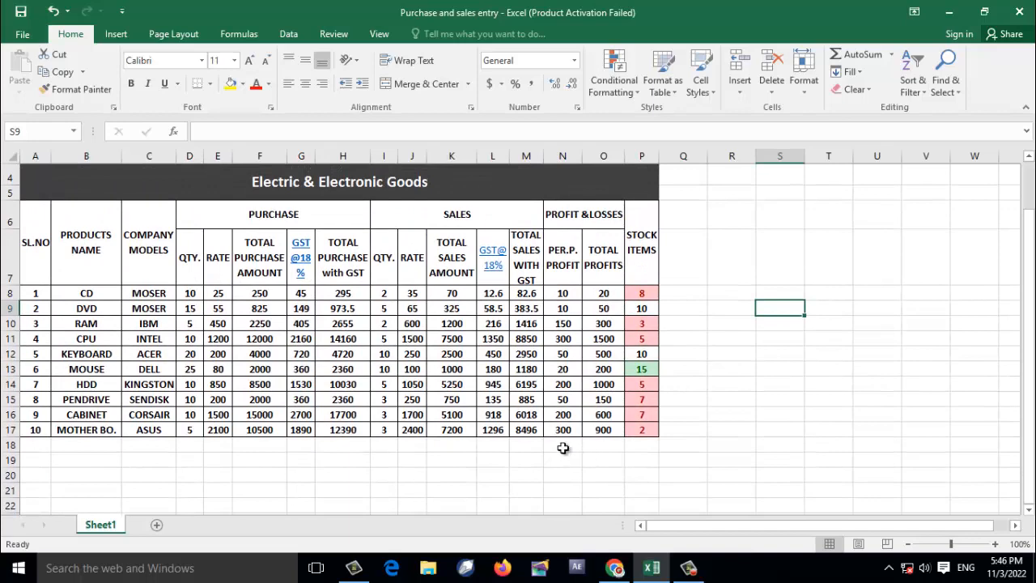
{"action": "left_click", "coordinate": [494, 445]}
{"action": "type", "text": "tO"}
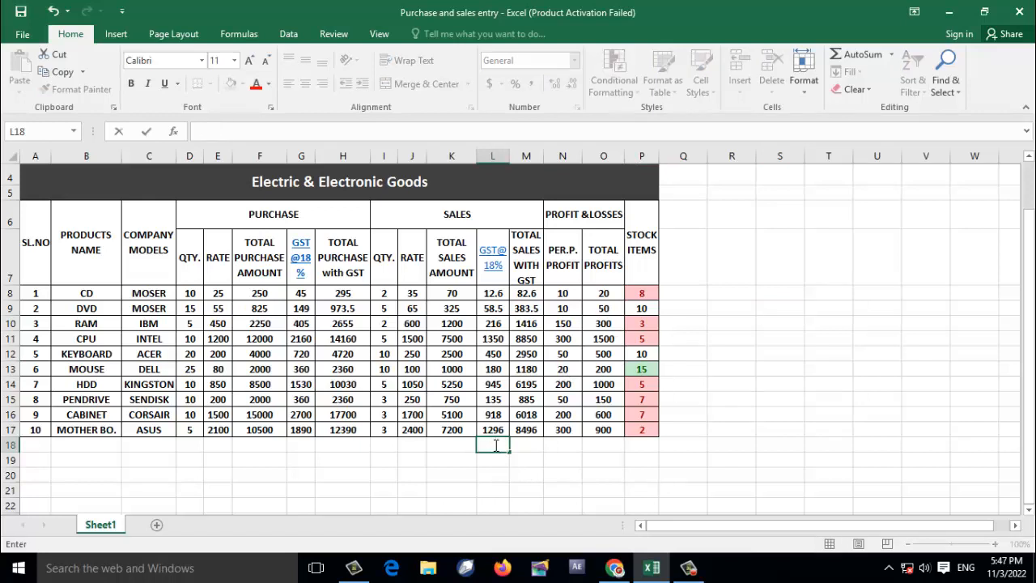
{"action": "left_click", "coordinate": [686, 442]}
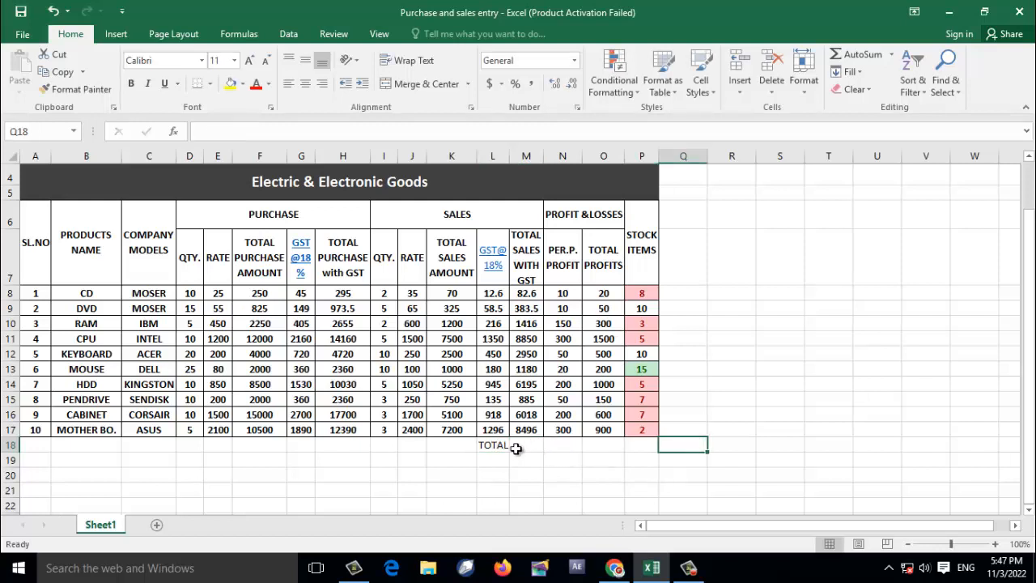
{"action": "left_click_drag", "start_coordinate": [498, 444], "coordinate": [516, 446]}
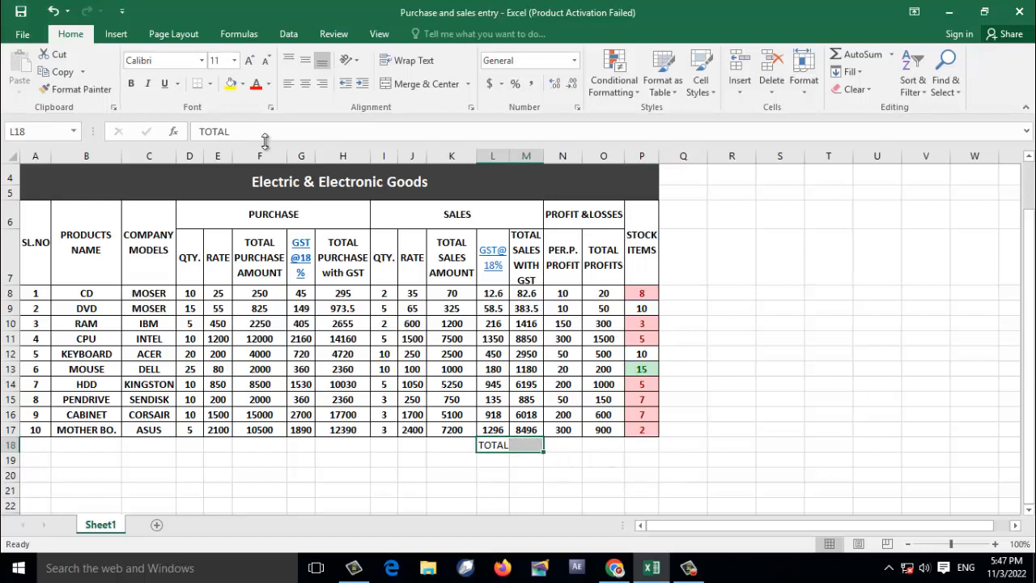
{"action": "left_click", "coordinate": [421, 83]}
{"action": "left_click", "coordinate": [665, 475]}
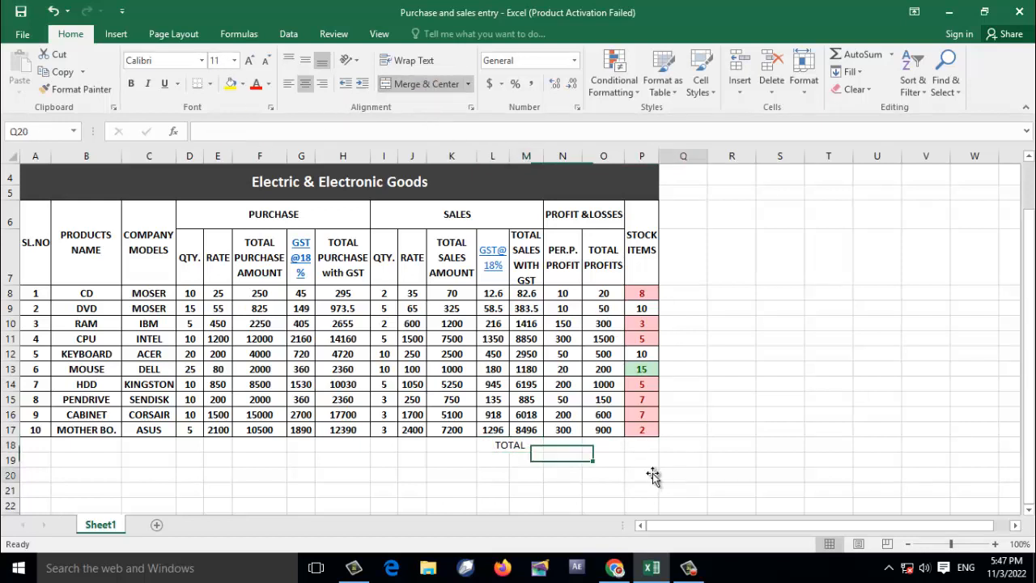
Total the PER.P. PROFIT column in N18 with an AutoSum of N8:N17.
{"action": "left_click", "coordinate": [578, 450]}
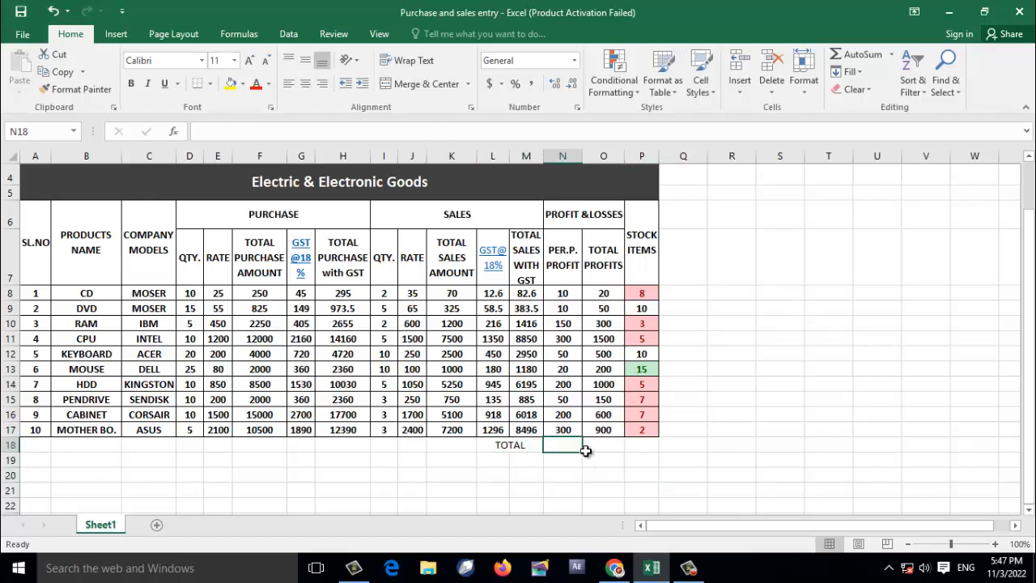
{"action": "left_click", "coordinate": [863, 55]}
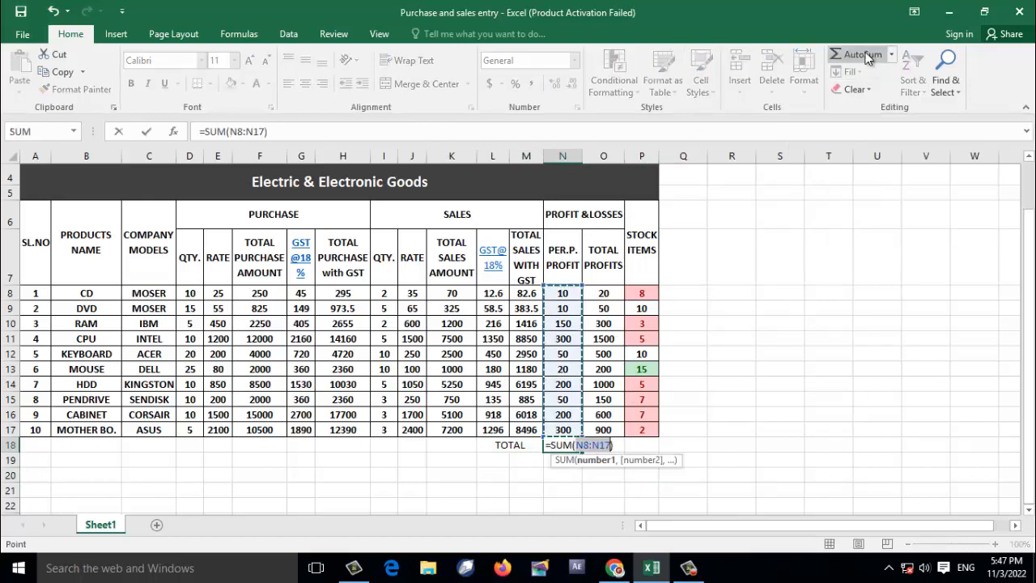
{"action": "key", "text": "Return"}
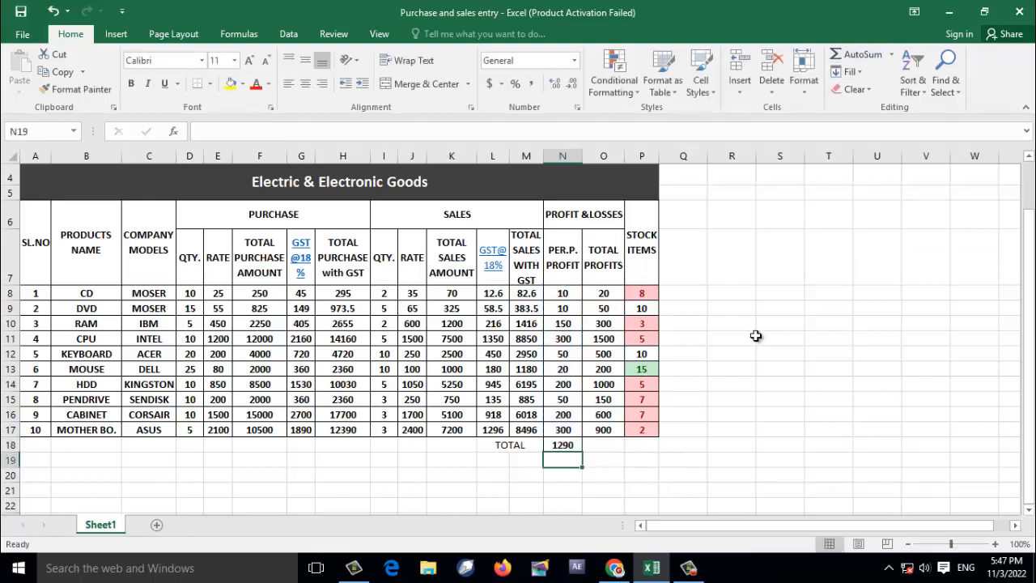
{"action": "left_click", "coordinate": [768, 418]}
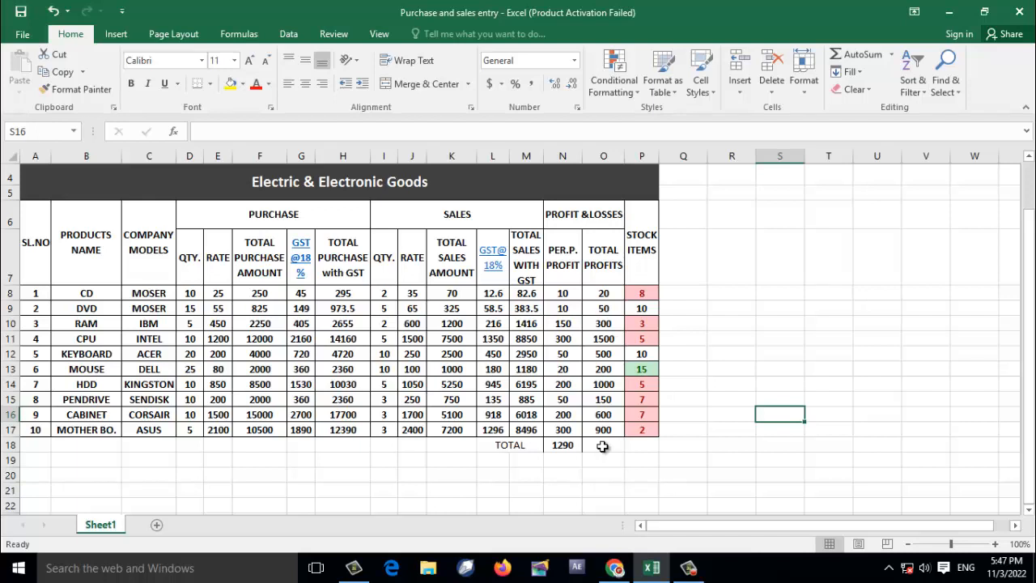
Total the TOTAL PROFITS column in O18 with an AutoSum of O8:O17.
{"action": "left_click", "coordinate": [602, 446]}
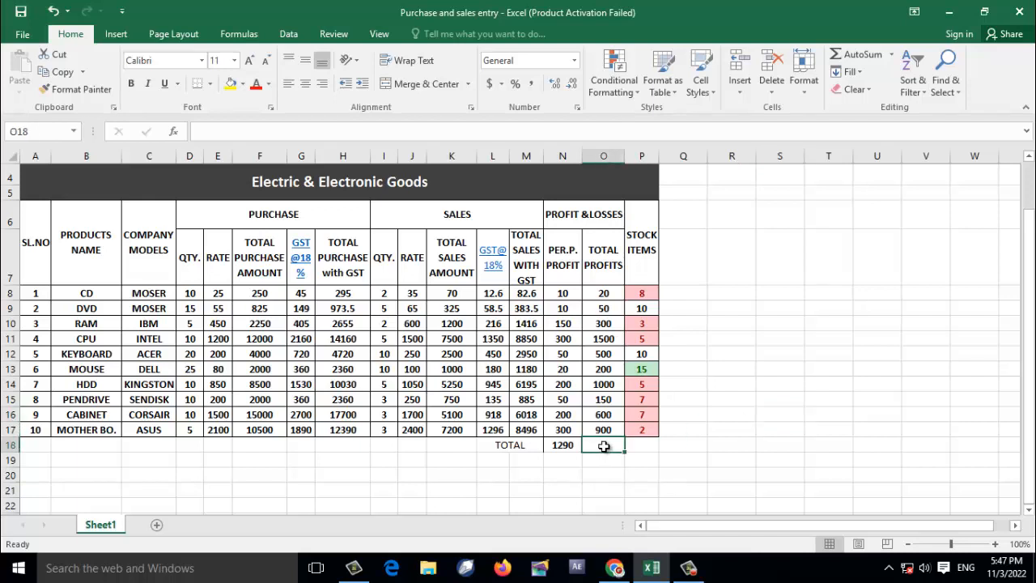
{"action": "left_click", "coordinate": [858, 54]}
{"action": "key", "text": "Return"}
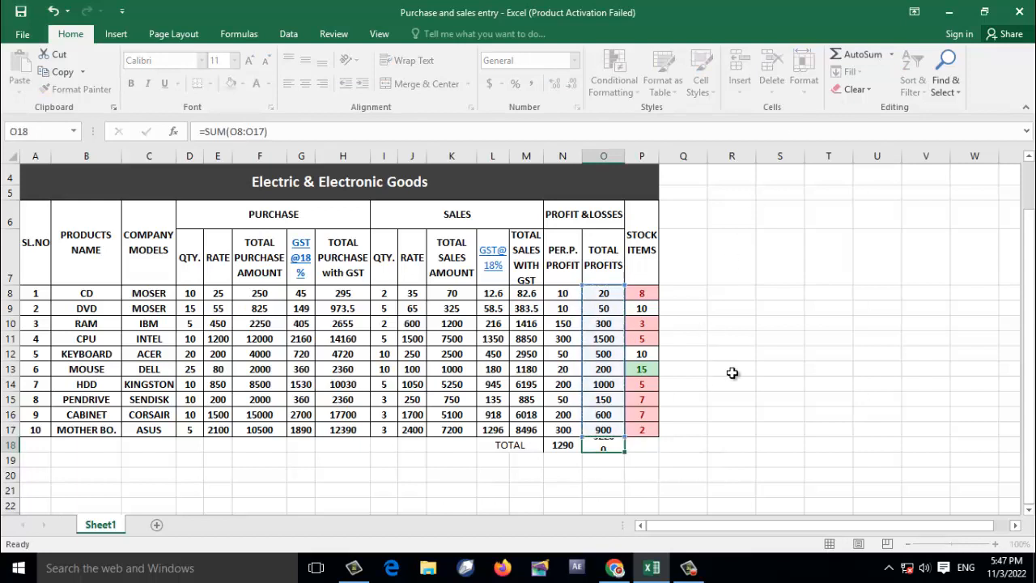
{"action": "left_click", "coordinate": [736, 399]}
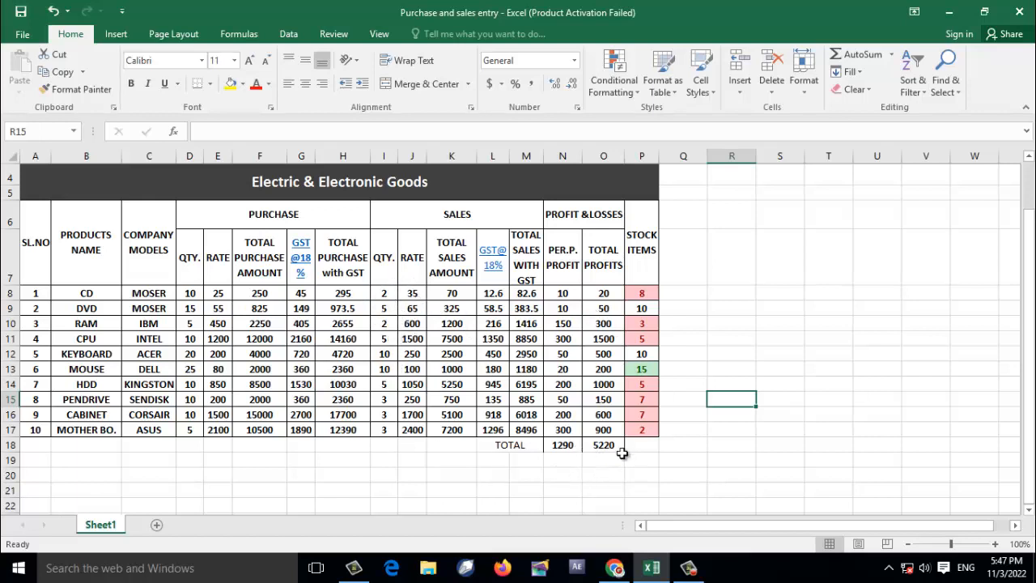
Fill the total row cells L18:P18 with standard yellow.
{"action": "left_click_drag", "start_coordinate": [492, 447], "coordinate": [648, 448]}
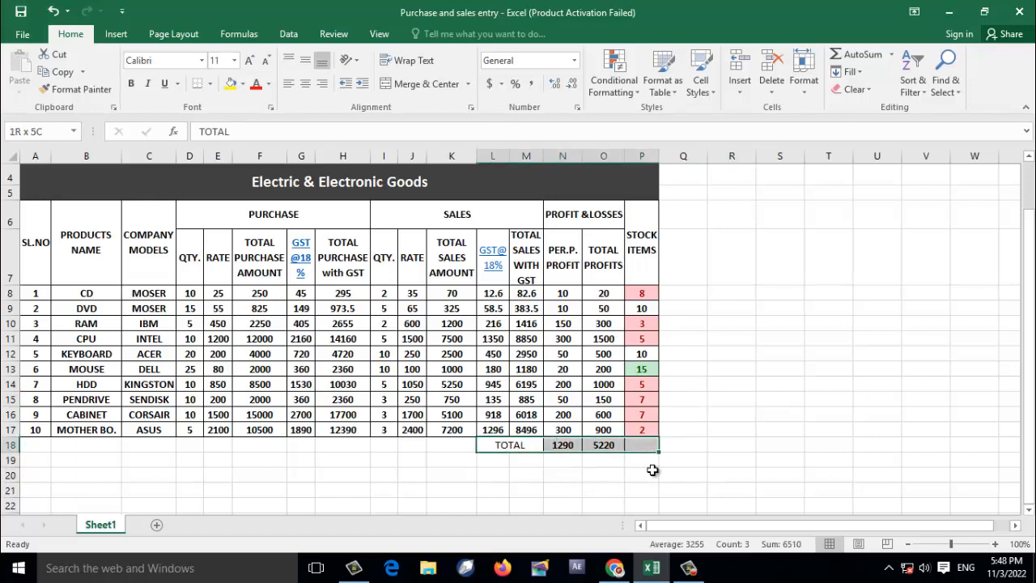
{"action": "left_click", "coordinate": [242, 84]}
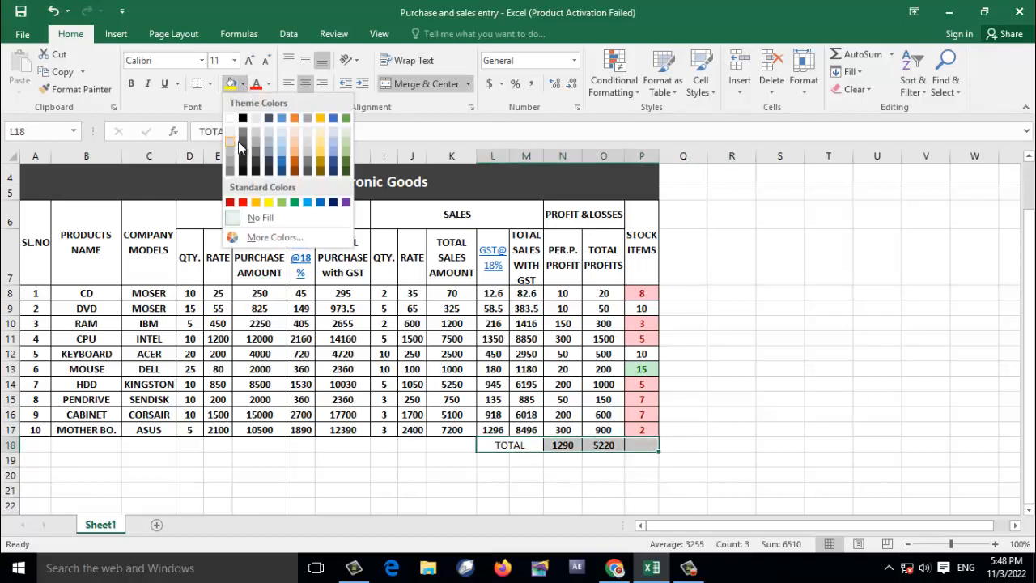
{"action": "left_click", "coordinate": [268, 202]}
{"action": "left_click", "coordinate": [776, 433]}
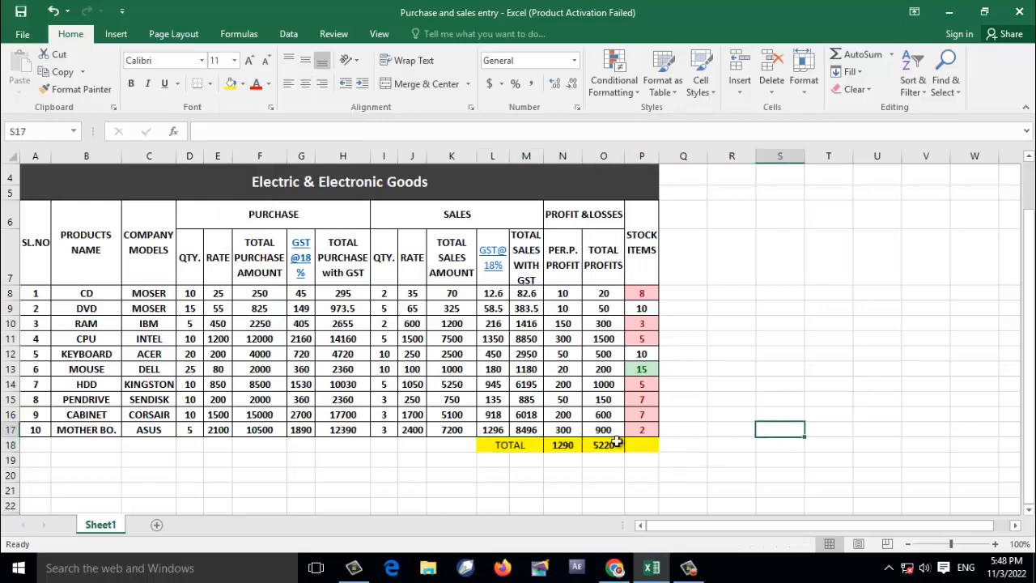
{"action": "scroll", "coordinate": [599, 429], "scroll_direction": "up", "scroll_amount": 1}
{"action": "scroll", "coordinate": [571, 421], "scroll_direction": "down", "scroll_amount": 2}
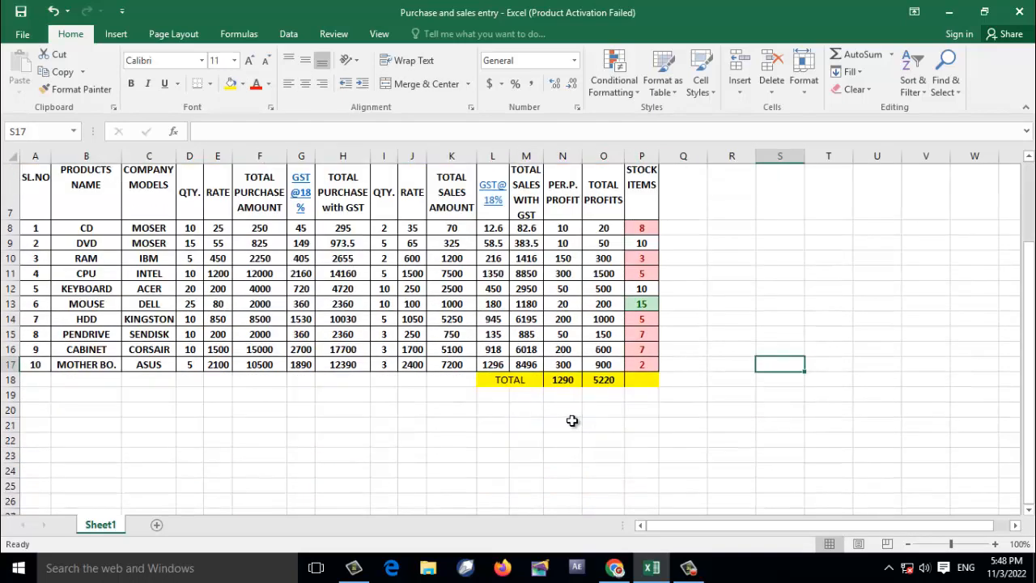
{"action": "scroll", "coordinate": [518, 413], "scroll_direction": "up", "scroll_amount": 2}
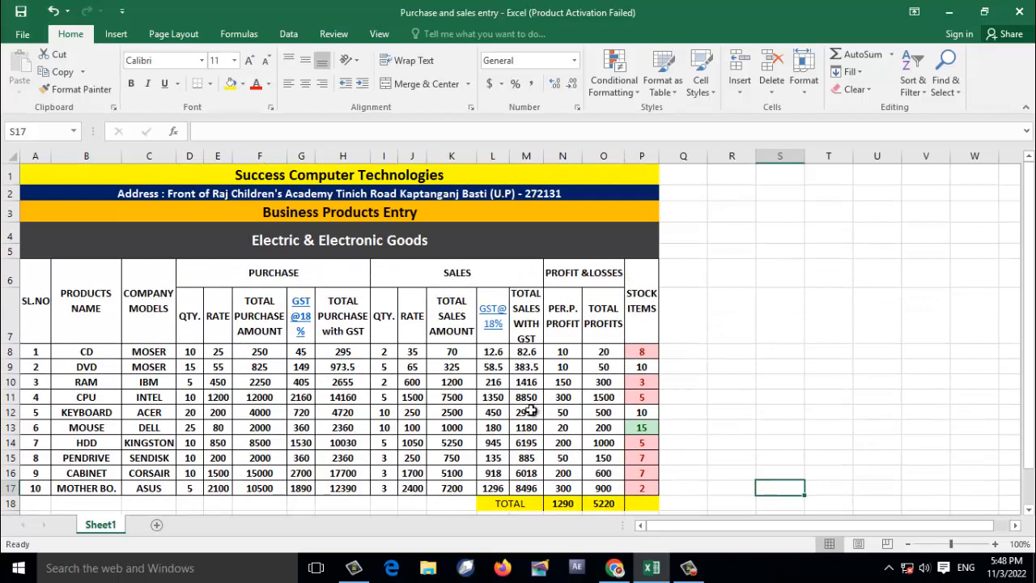